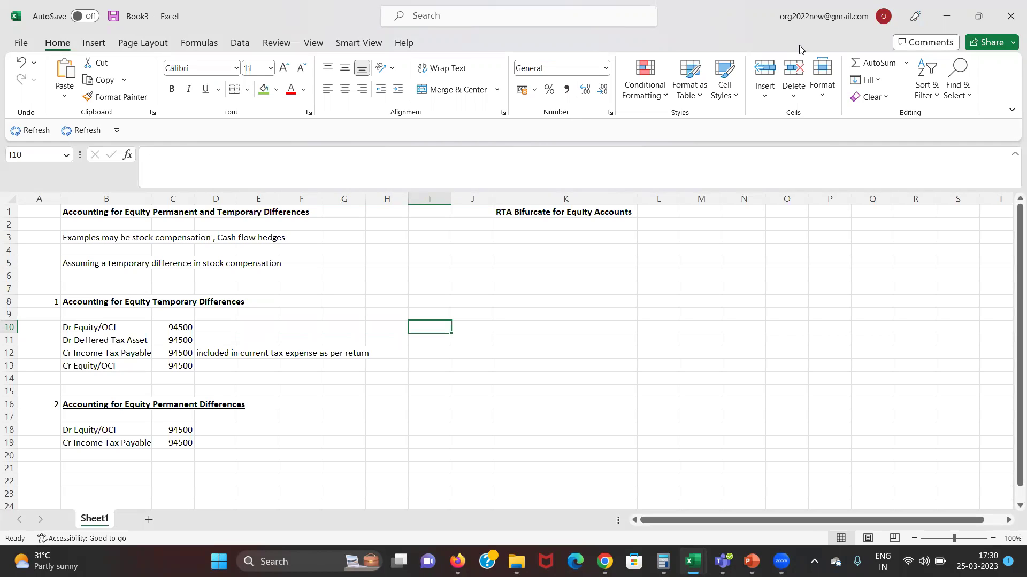
Clear the "RTA Bifurcate for Equity Accounts" heading from cell K1
key("ctrl+Up")
key("Right")
key("Right")
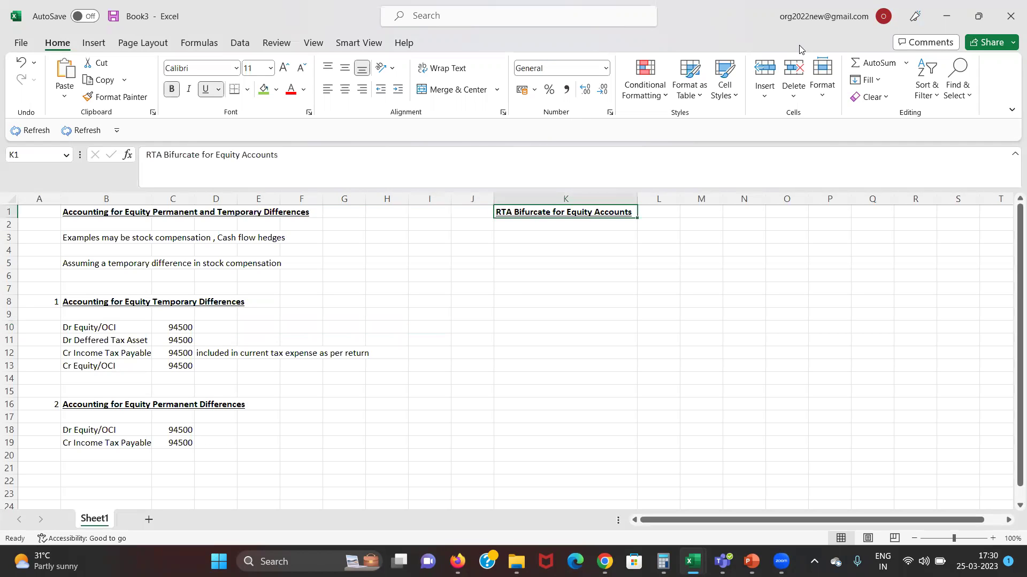
key("Delete")
Enter "Income statement dr" in cell J10
key("Left")
key("Down")
key("Down")
key("Down")
key("Down")
key("Down")
key("Down")
key("Down")
key("Down")
key("Down")
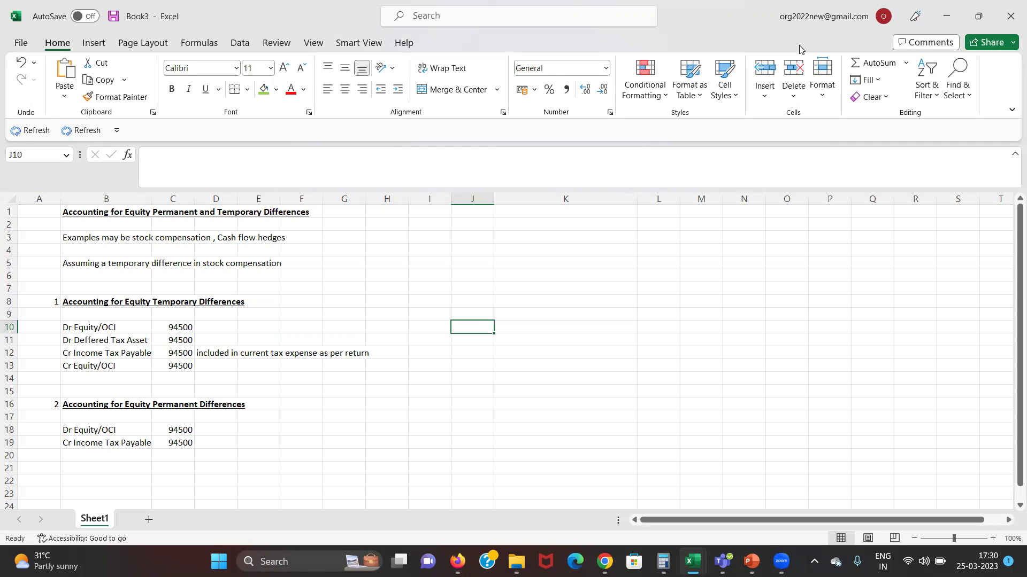
type("Income statement dr")
key("Return")
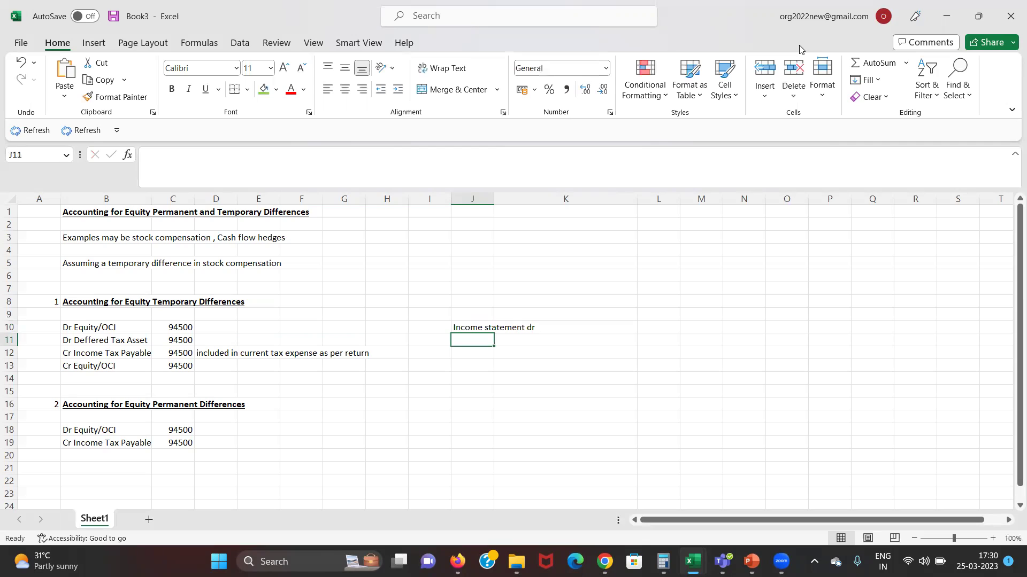
Enter "income tax payable cr" in cell J11, below the income statement entry
type("income tax ap")
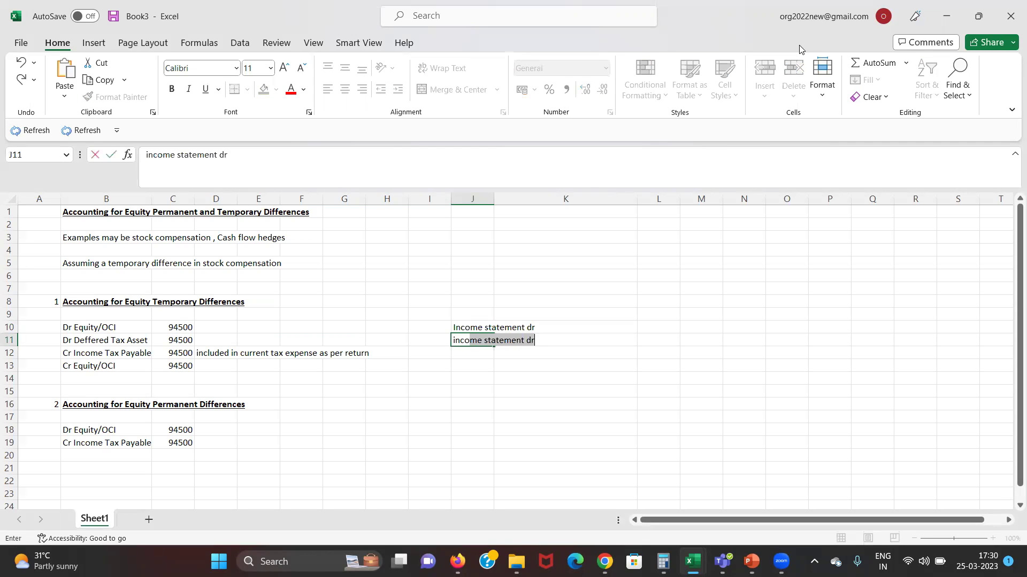
key("BackSpace")
key("BackSpace")
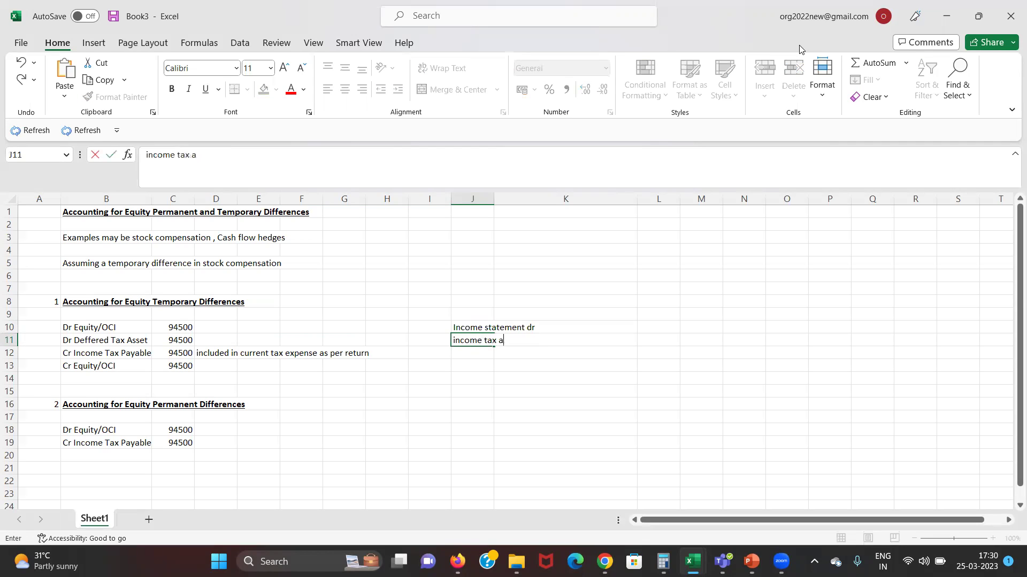
type("payable cr")
key("Return")
Autofit the width of column J to its entries
key("Up")
key("Up")
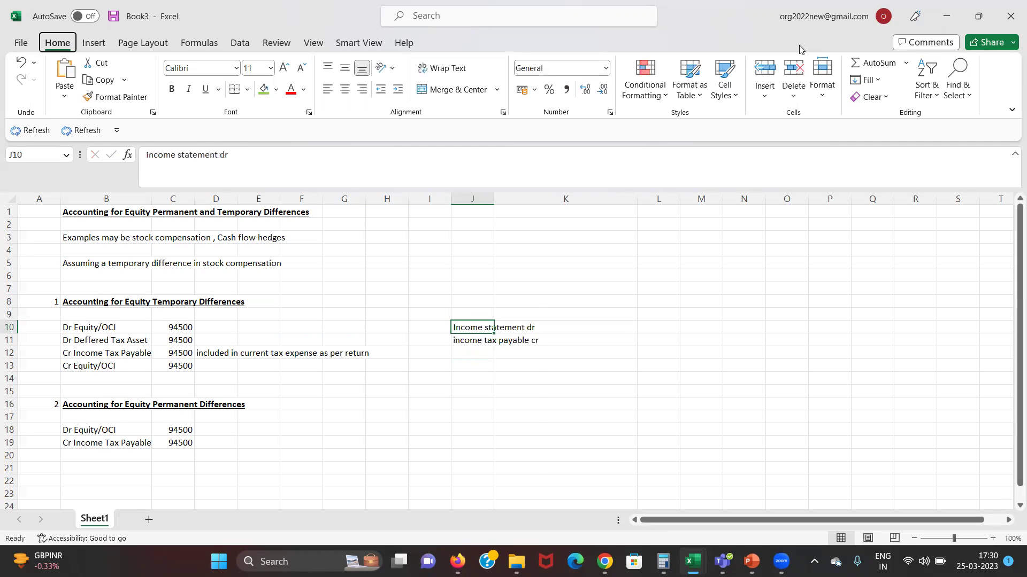
key("alt+h")
key("o")
key("i")
key("Down")
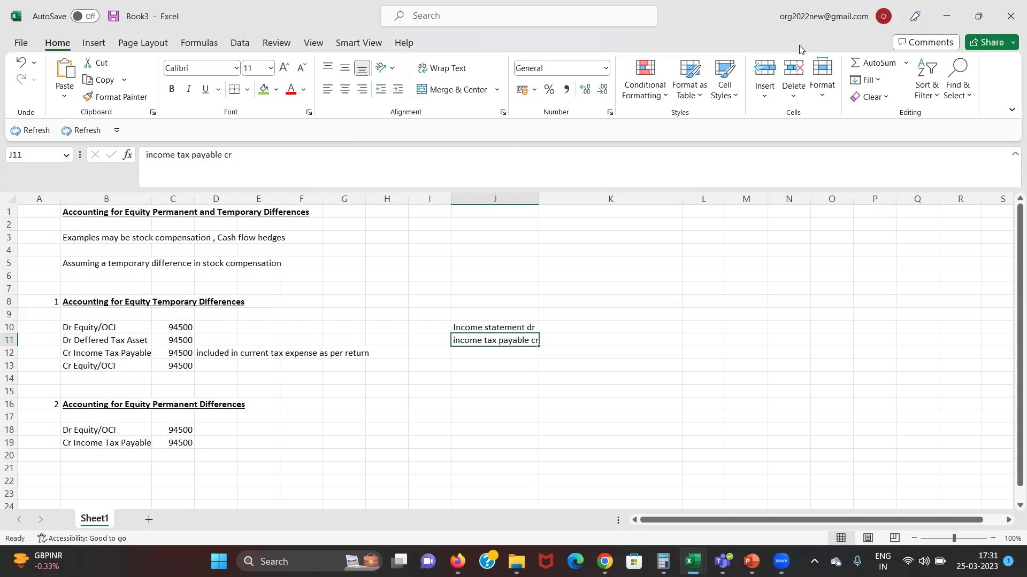
Review the equity temporary differences heading and its journal entries in rows 8 to 13
key("Up")
key("Left")
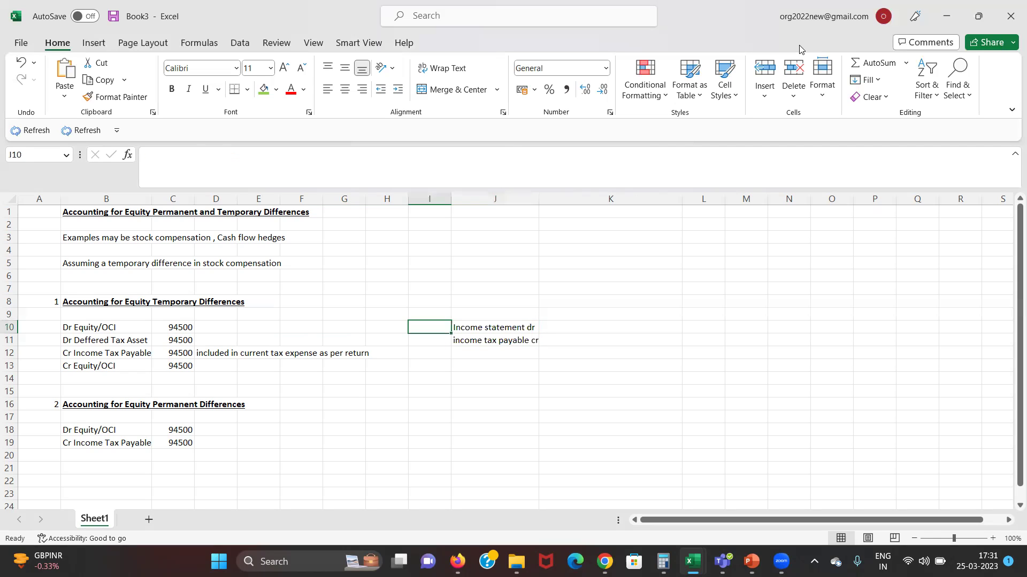
key("Left")
key("Left")
key("Left")
key("Left")
key("Left")
key("Up")
key("Up")
key("Left")
key("Left")
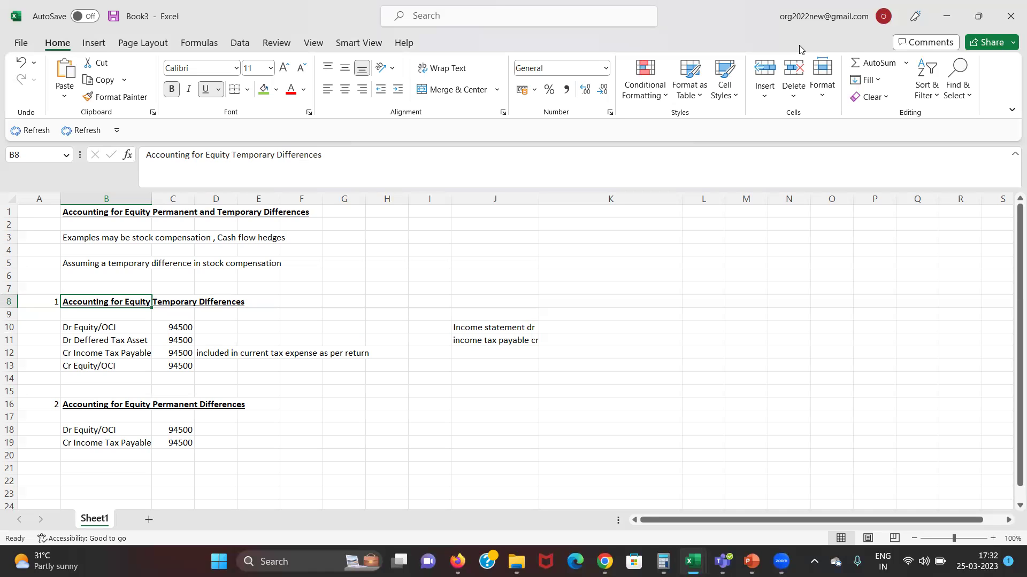
key("Down")
key("Down")
key("Right")
key("Right")
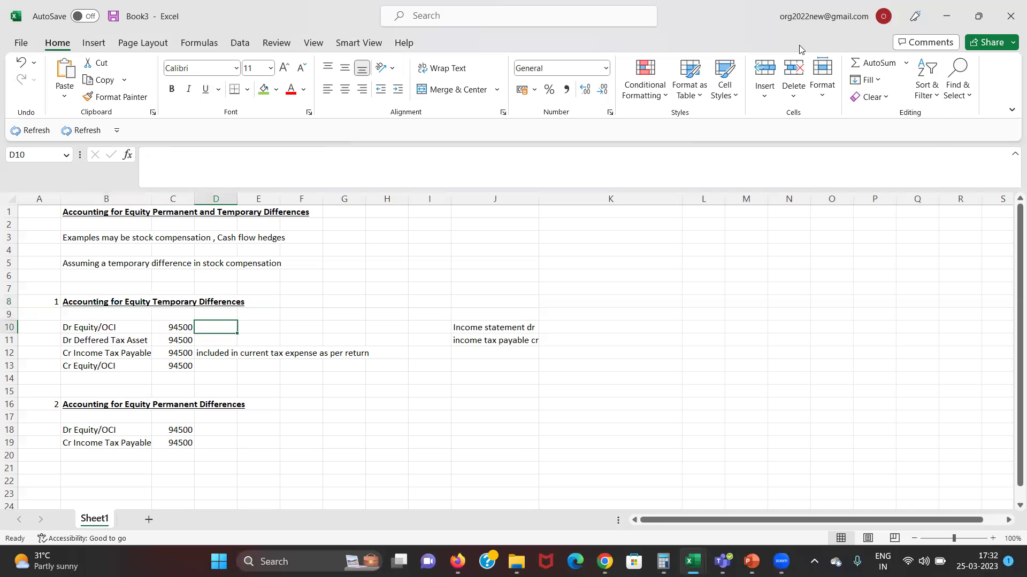
Switch to Oracle EPM Cloud Tax Reporting in Chrome and open Tax Automation from the application's Configuration page
key("alt+Tab")
key("alt+Tab")
key("alt+Tab")
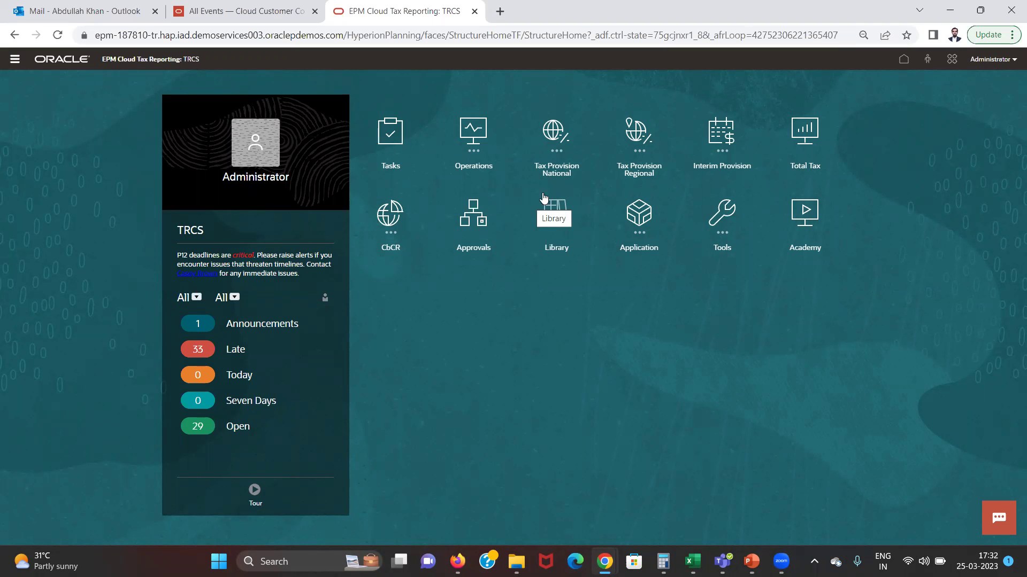
left_click(556, 172)
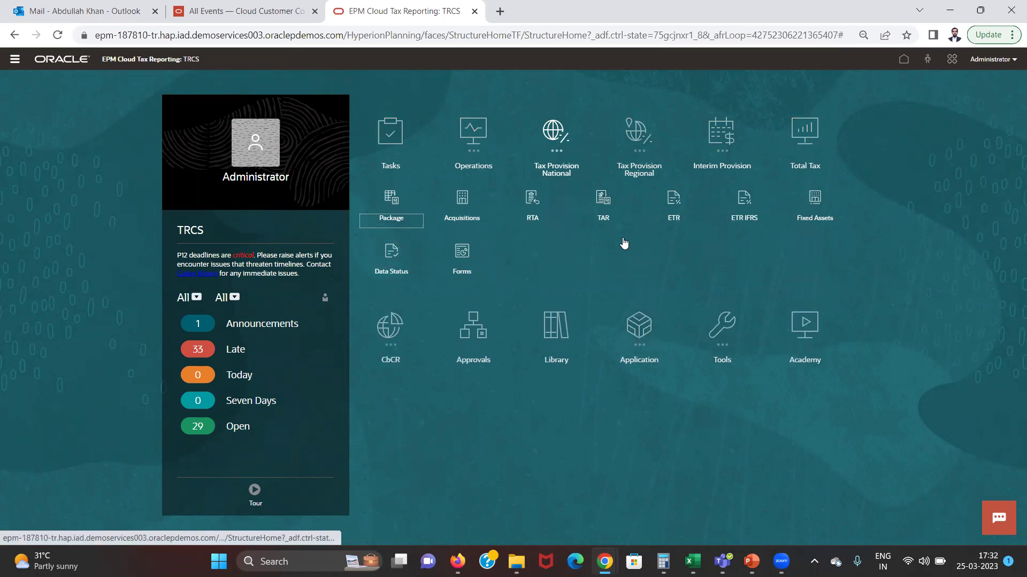
left_click(625, 357)
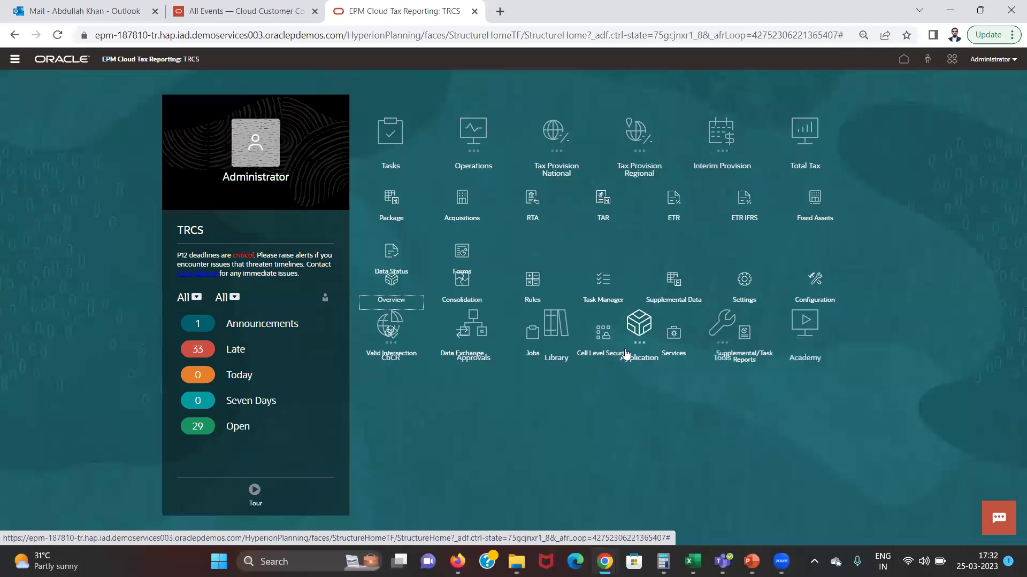
left_click(815, 295)
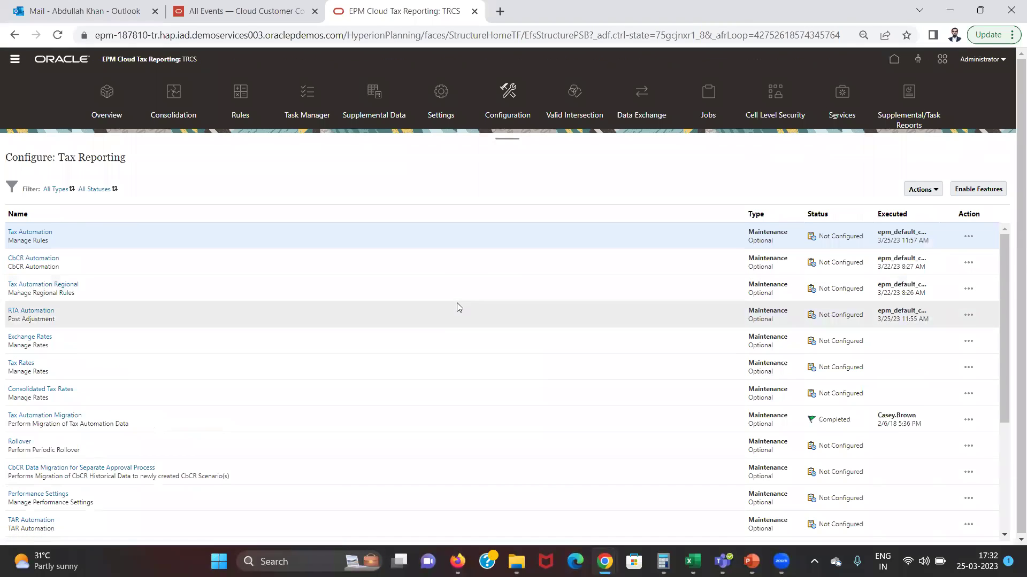
left_click(38, 231)
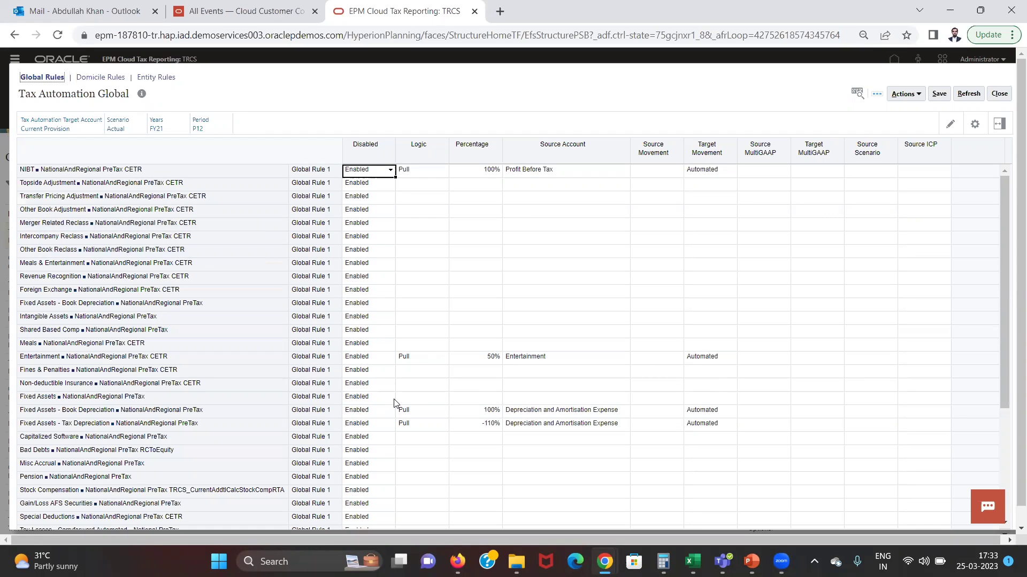
Set the Tax Automation global rules to year FY20, examine the Stock Compensation rule, and close the form
left_click(159, 130)
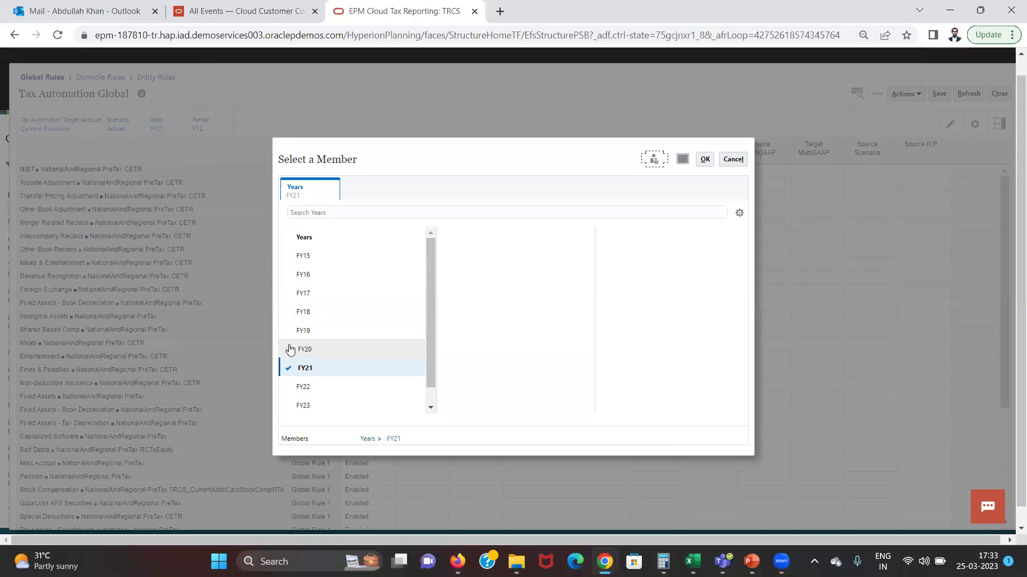
left_click(291, 350)
left_click(706, 160)
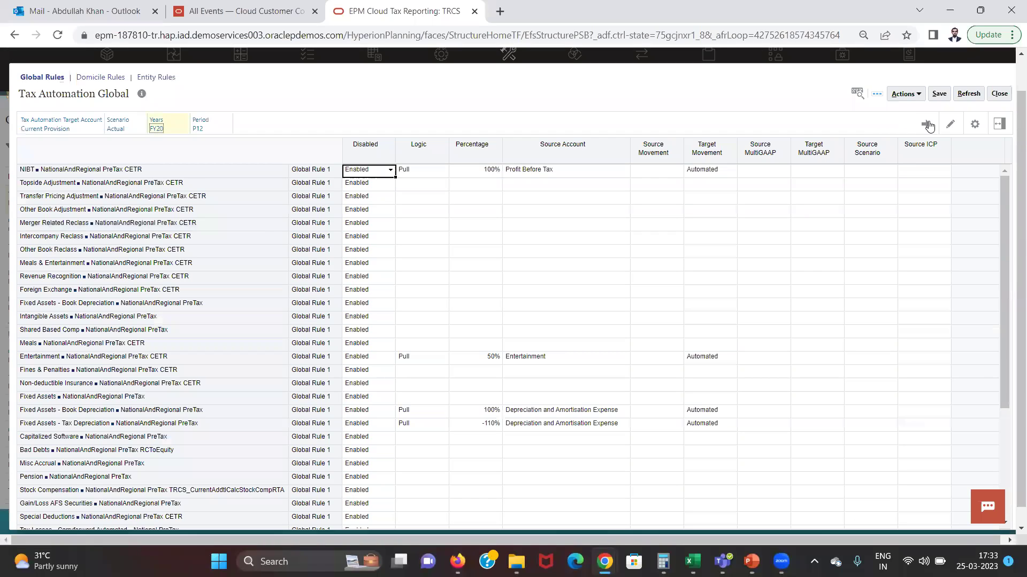
left_click(928, 124)
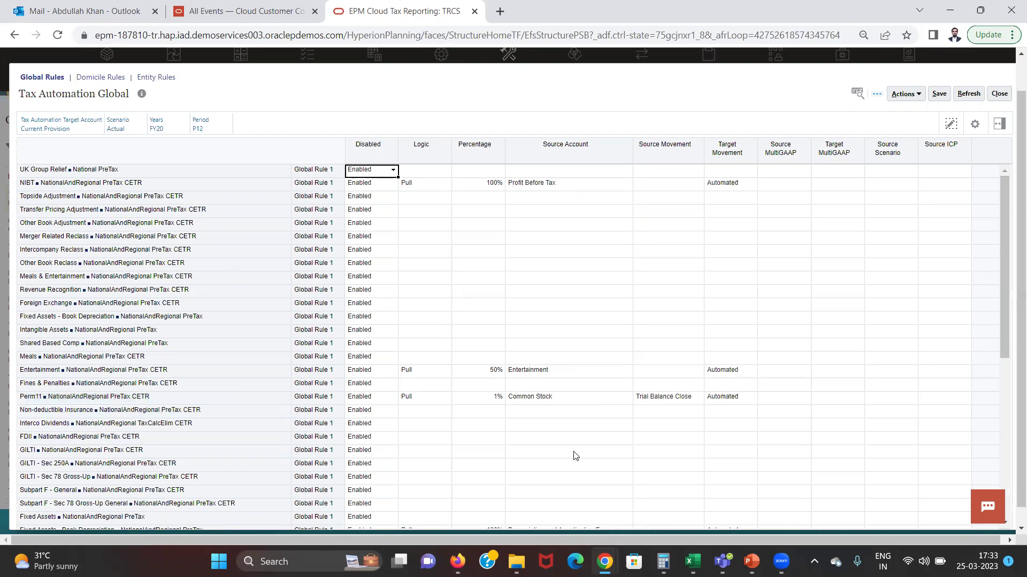
left_click_drag(1003, 342, 981, 471)
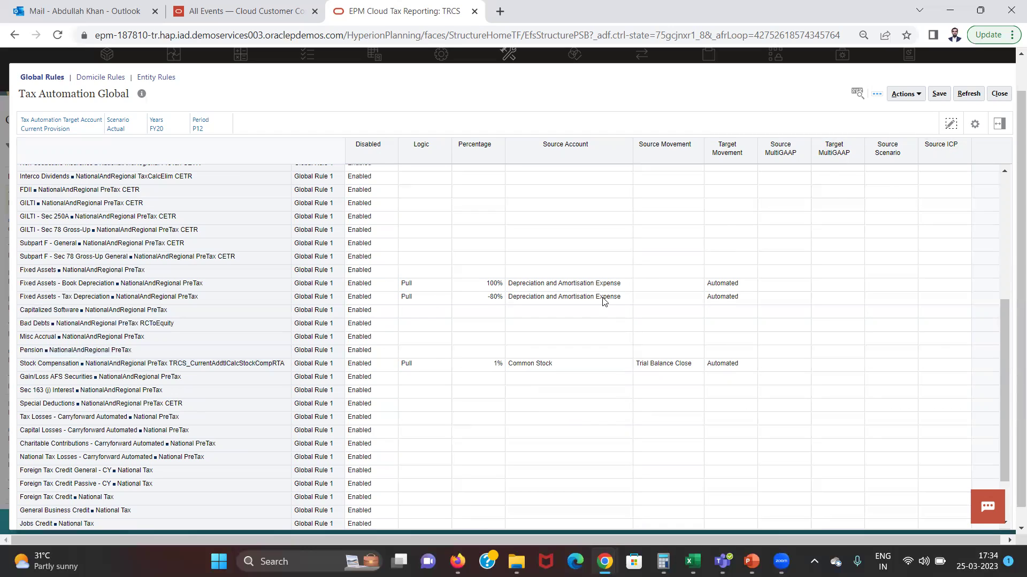
left_click(999, 95)
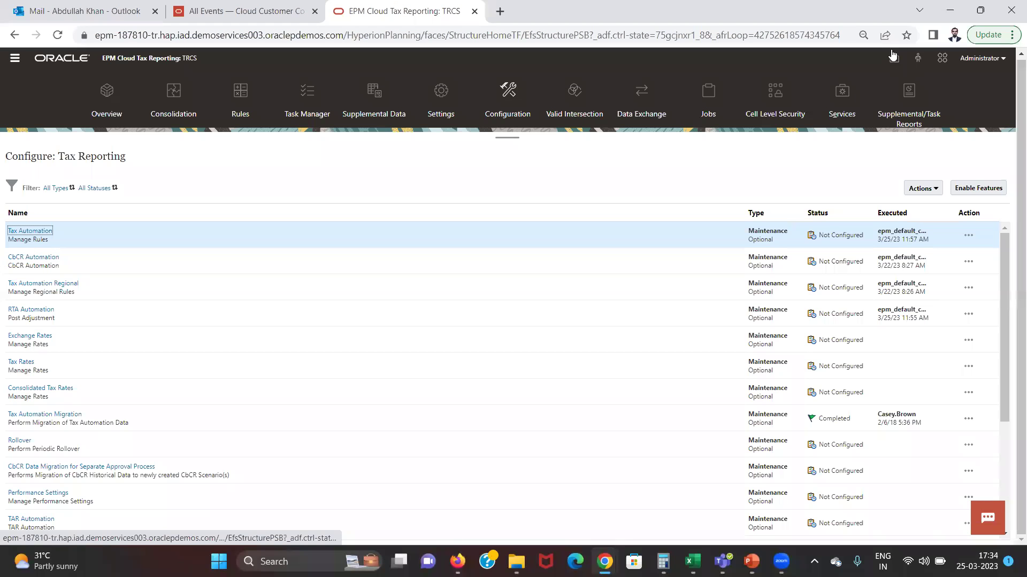
Leave the Configuration page and open the Dimensions editor on the Account dimension
left_click(892, 54)
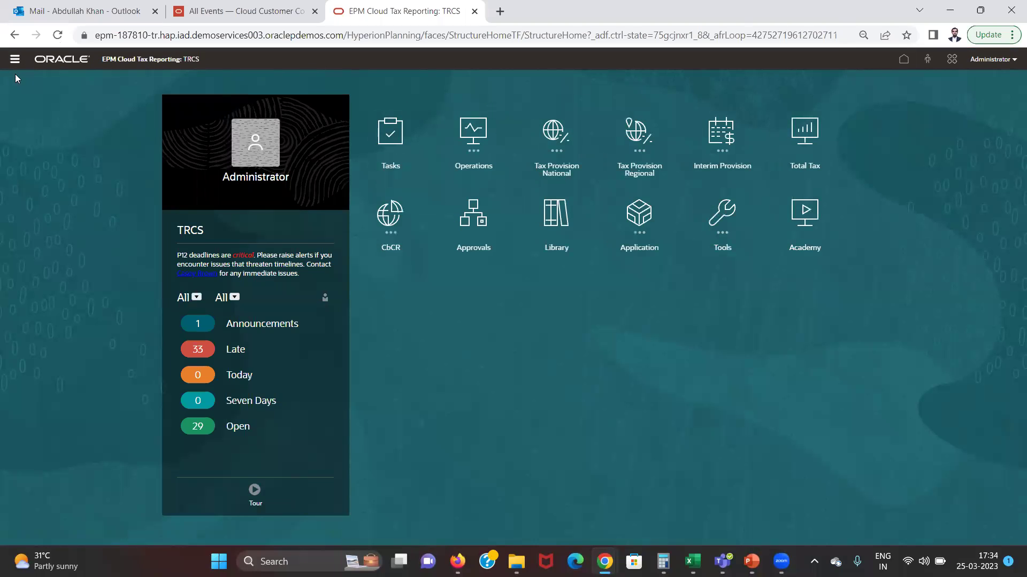
left_click(14, 66)
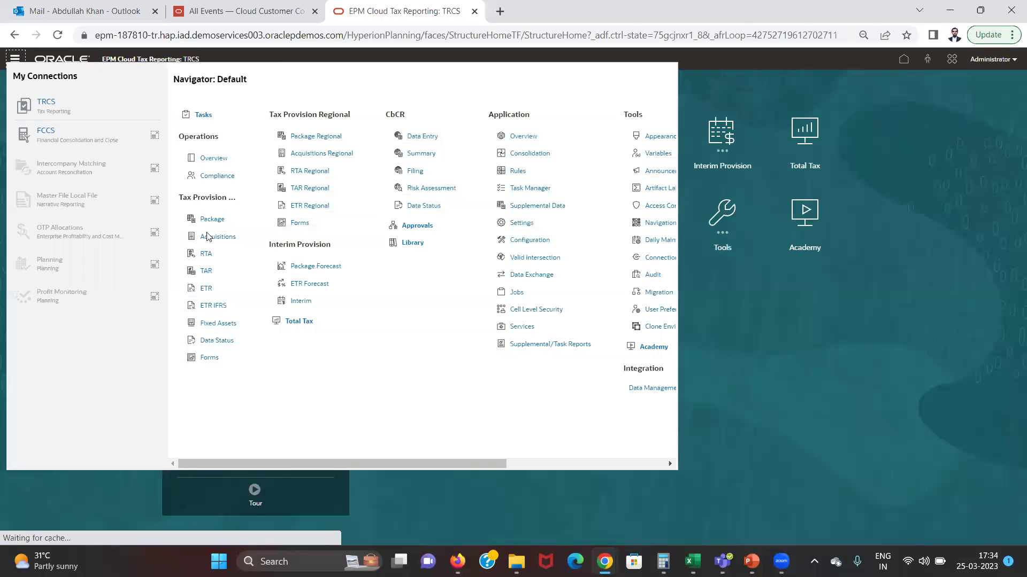
left_click(577, 463)
left_click(523, 162)
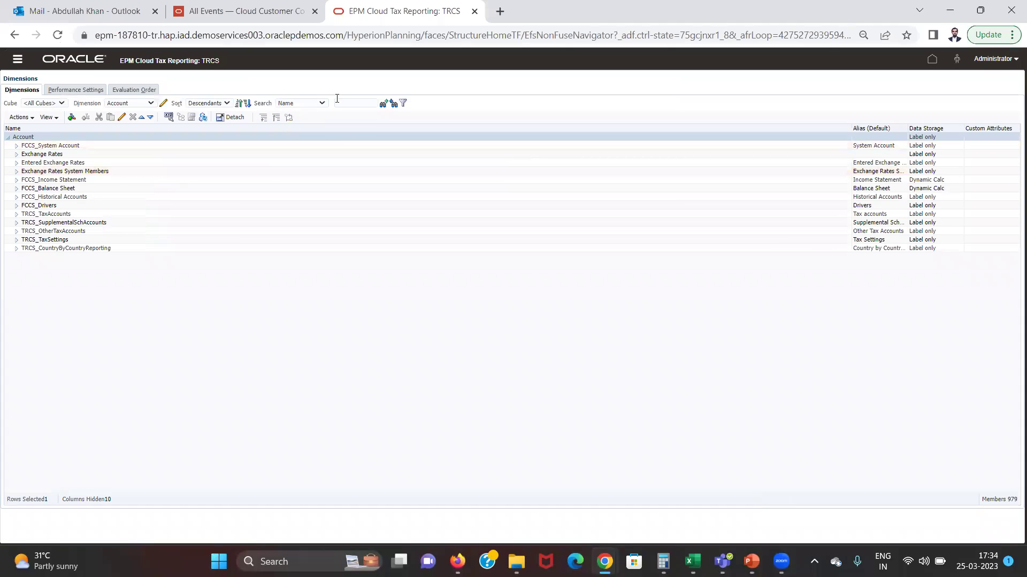
Search the Account dimension by both name and alias for "stock com"
left_click(321, 103)
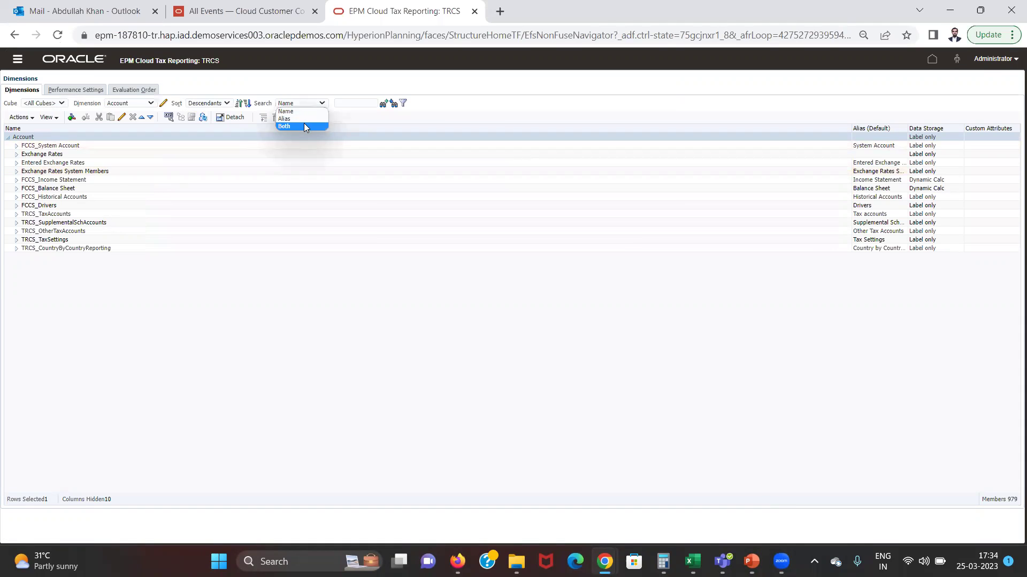
left_click(303, 125)
left_click(353, 102)
type("stock.com")
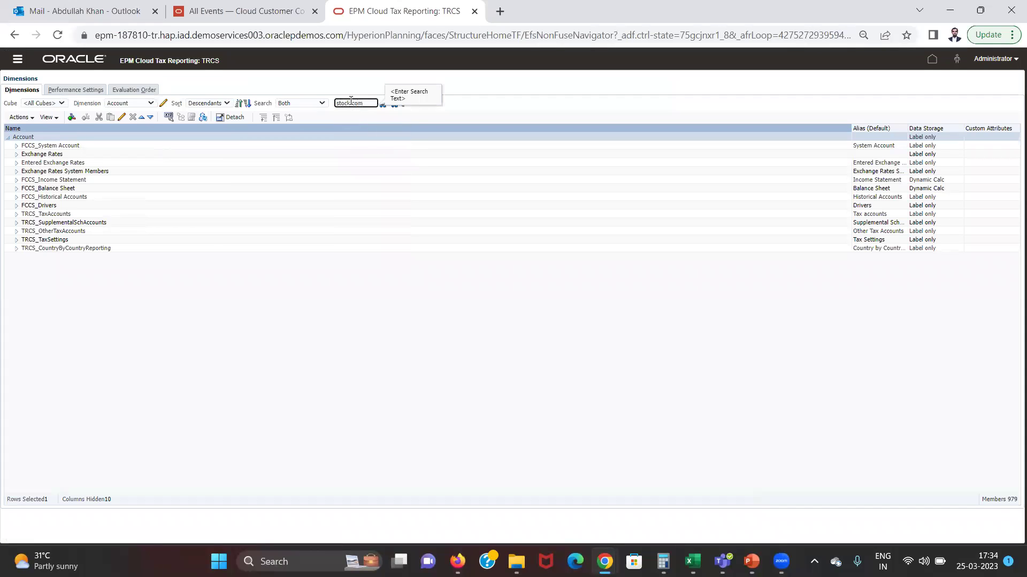
left_click(398, 106)
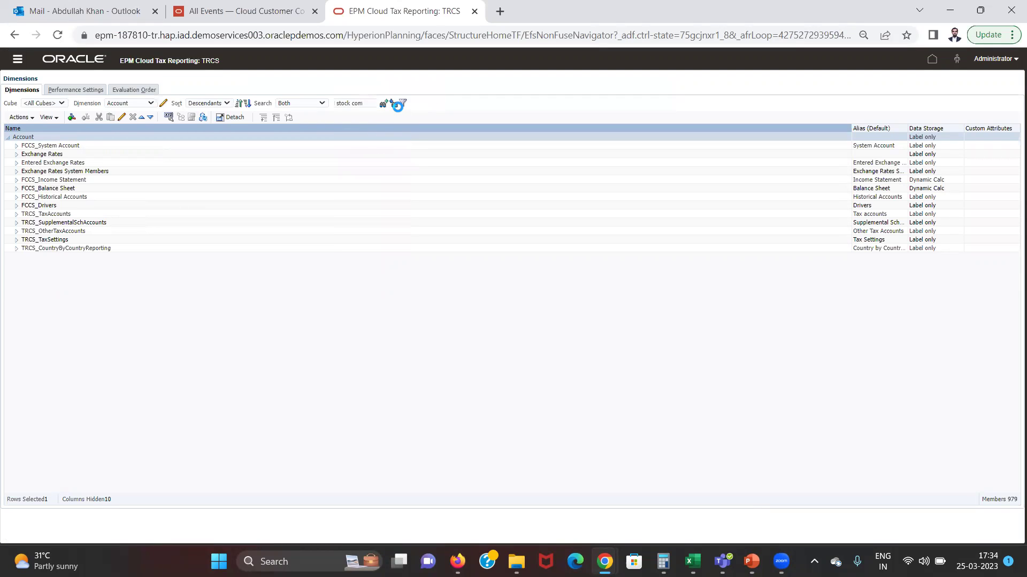
left_click(396, 106)
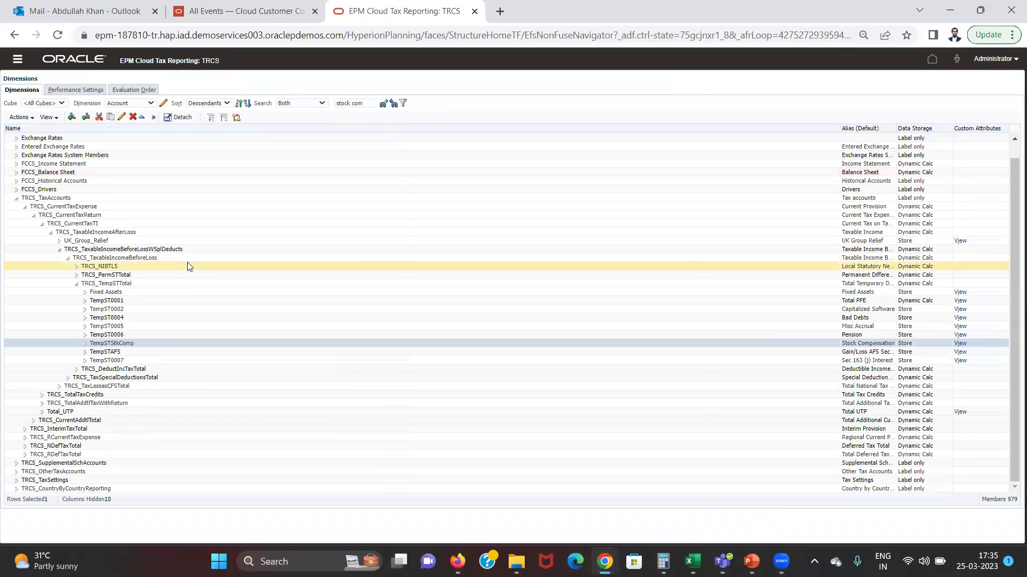
Inspect the attribute values of member TempSTStkComp, including the Equity Reversal Target Account options, and exit without saving
left_click(85, 345)
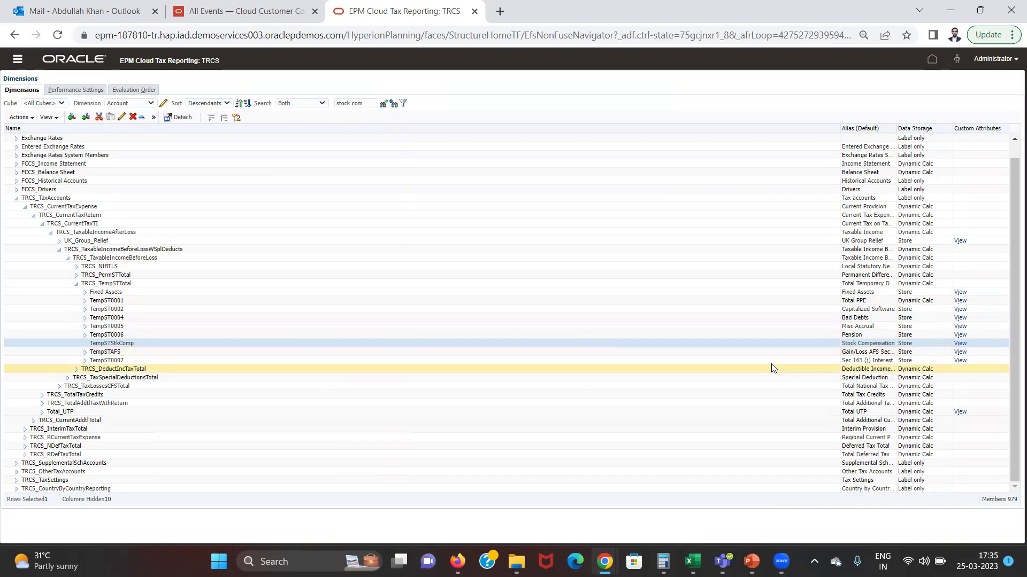
left_click(960, 343)
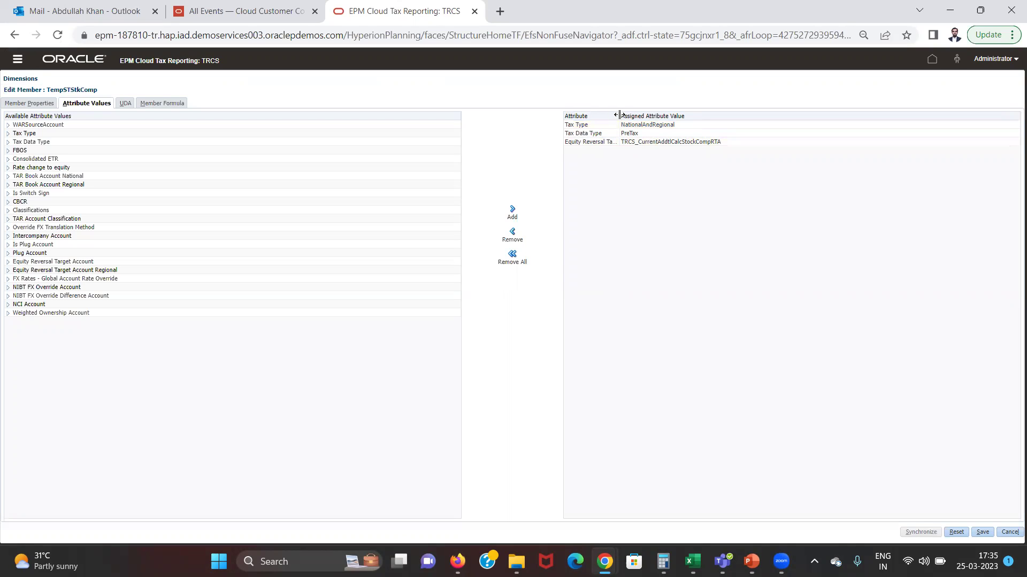
left_click_drag(619, 115, 642, 114)
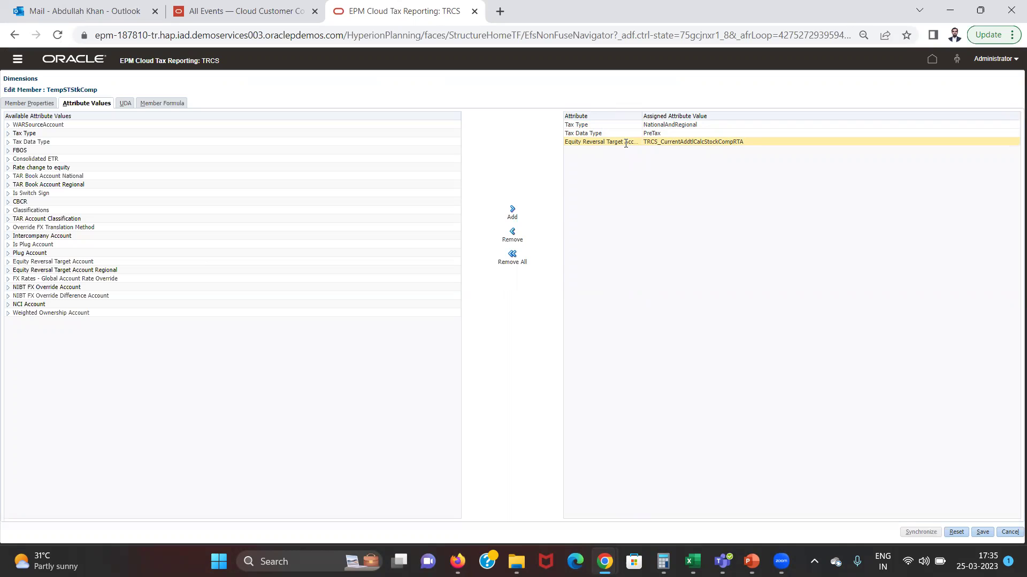
left_click(148, 261)
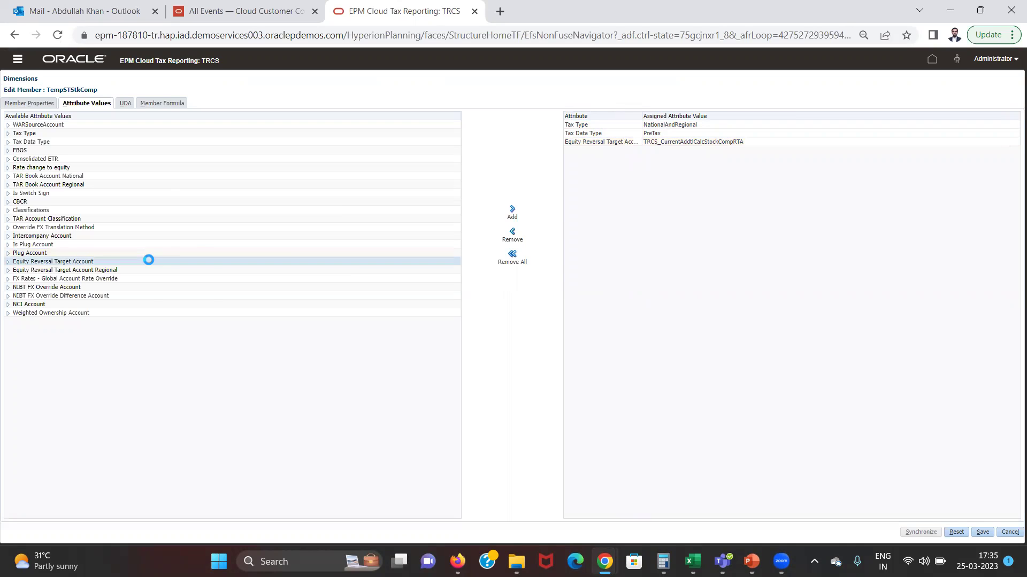
left_click(8, 262)
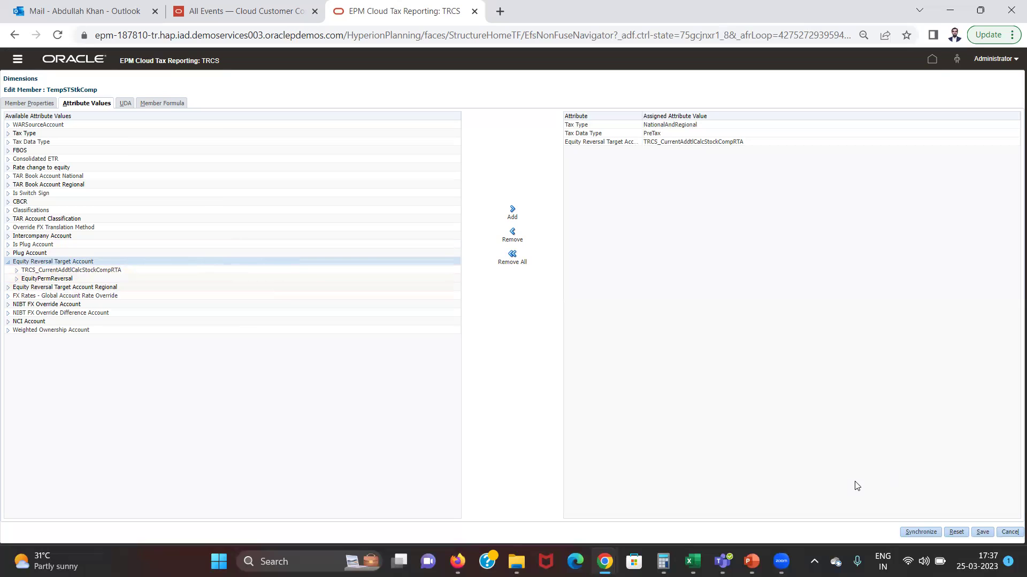
left_click(1008, 531)
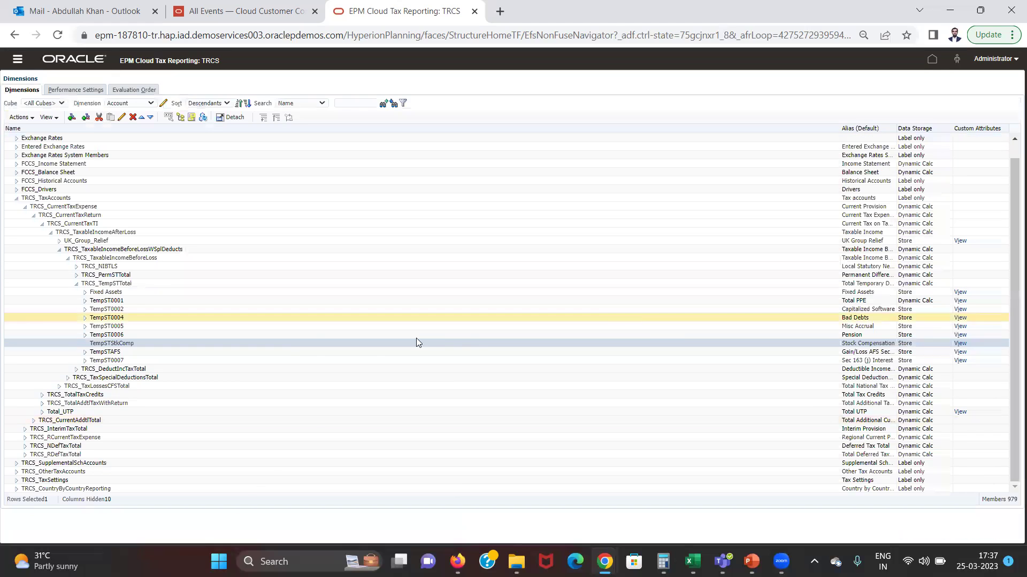
Search the Account dimension by name for "equity reversal"
left_click(351, 102)
type("equity reversal")
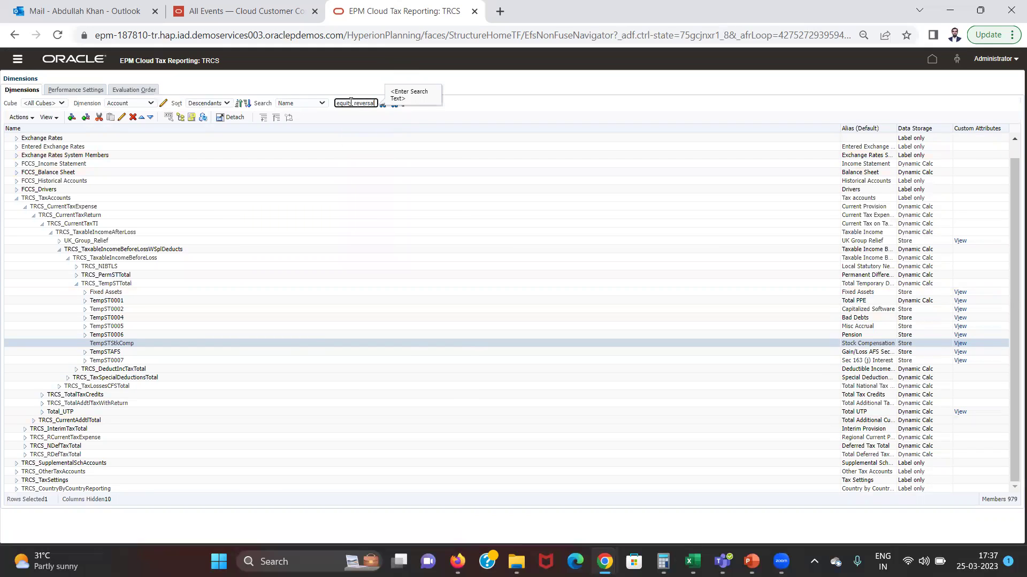
left_click(394, 105)
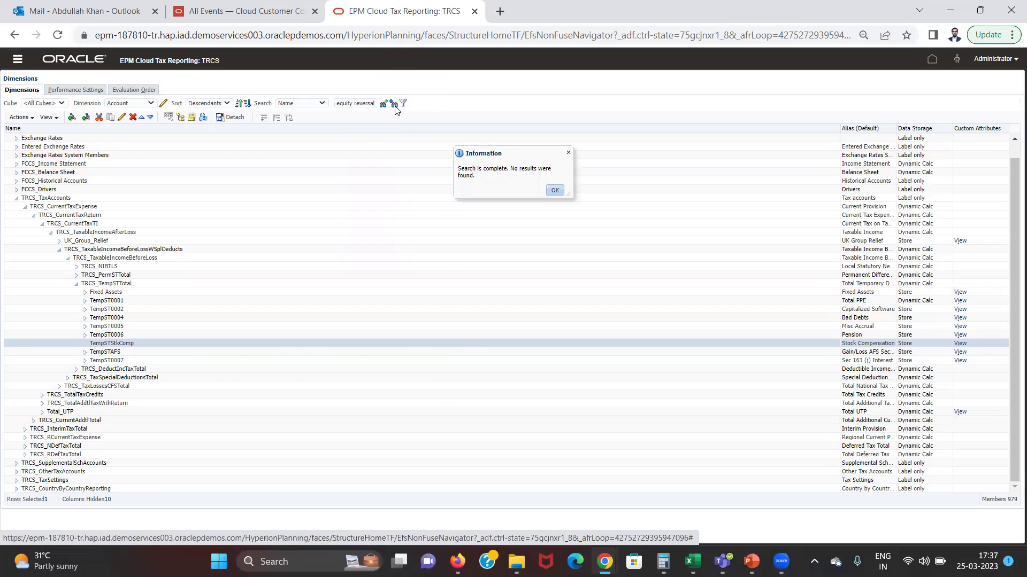
Search the Account dimension by both name and alias for "equityreversal"
left_click(555, 190)
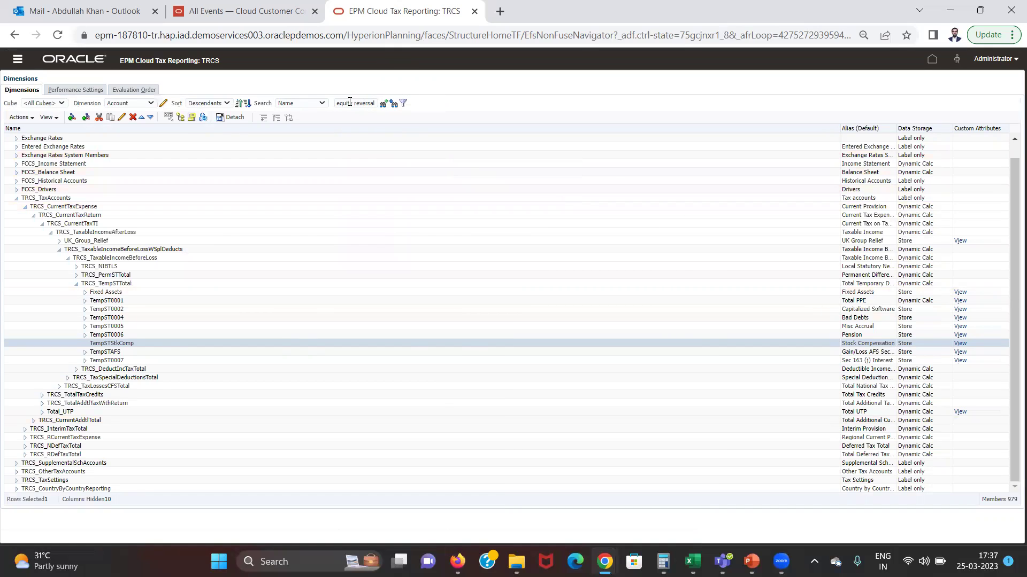
left_click(355, 103)
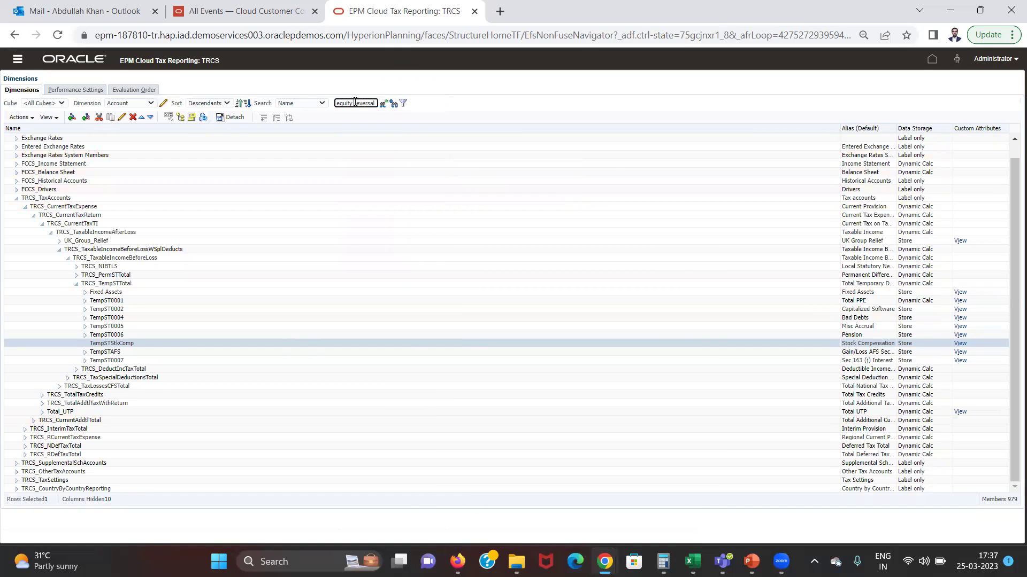
left_click(304, 104)
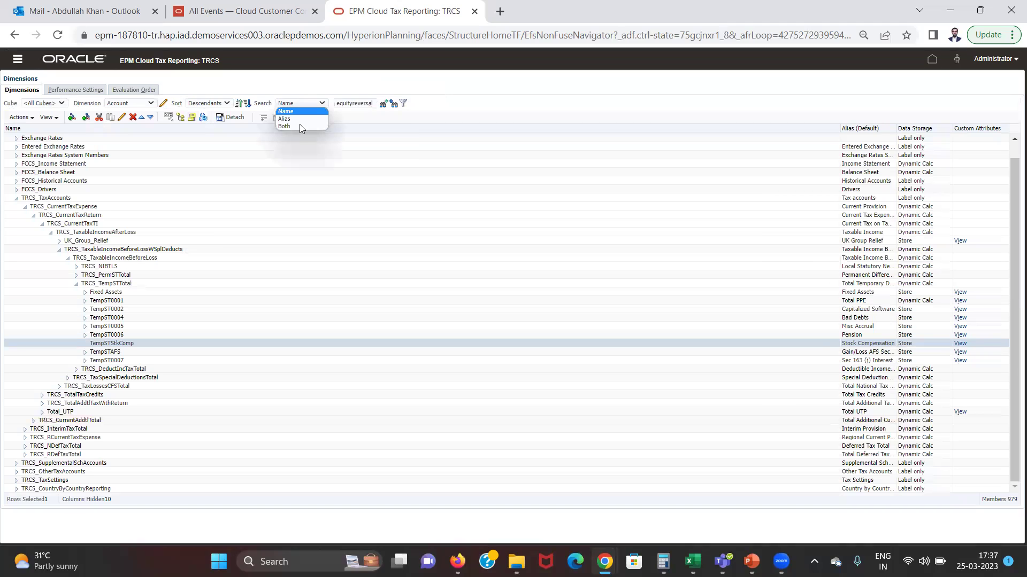
left_click(299, 126)
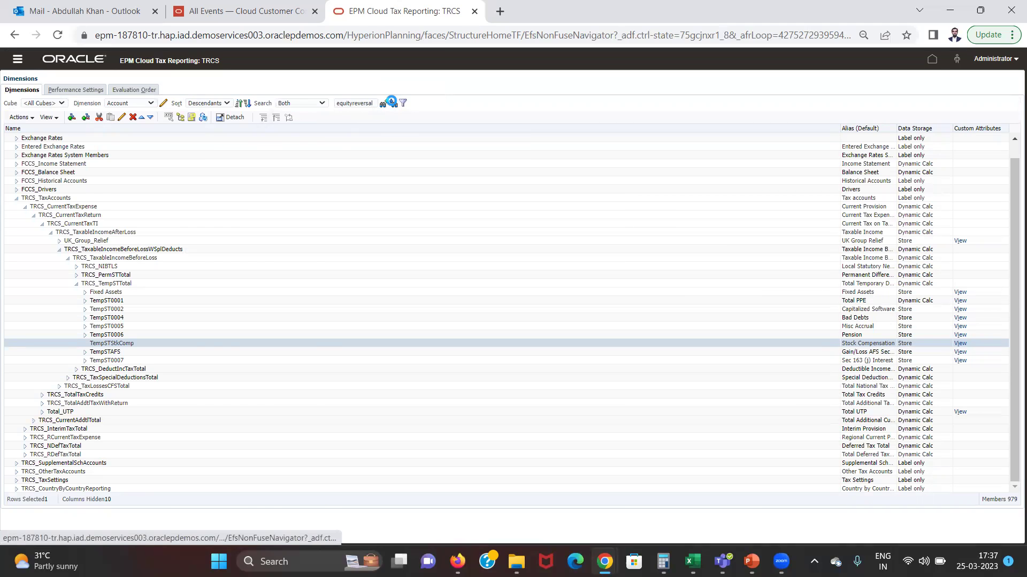
left_click(391, 102)
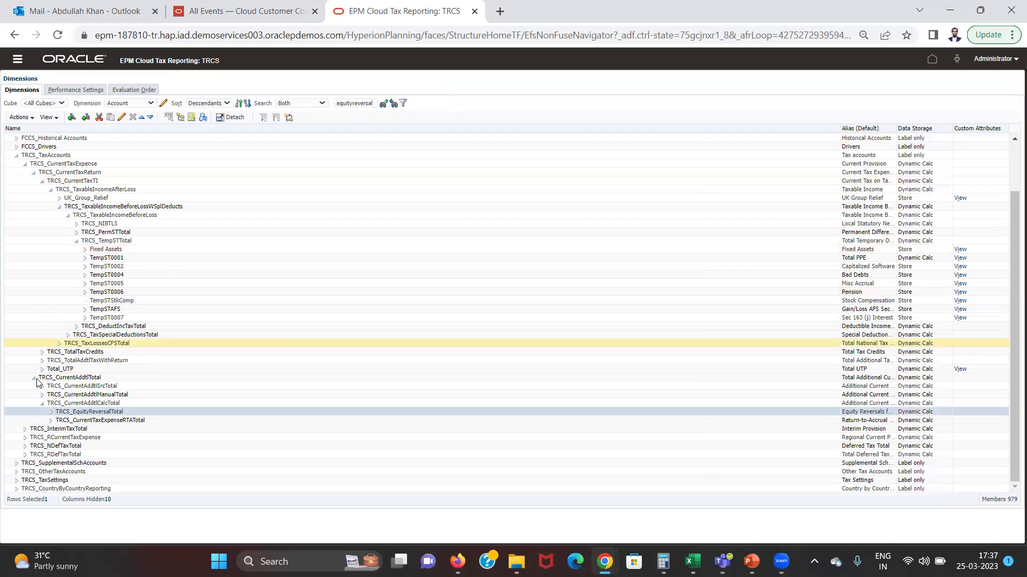
Expand TRCS_EquityReversalTotal, inspect the attribute values of TRCS_CurrentAddtlCalcStockCompRTA, and exit without saving
left_click(51, 412)
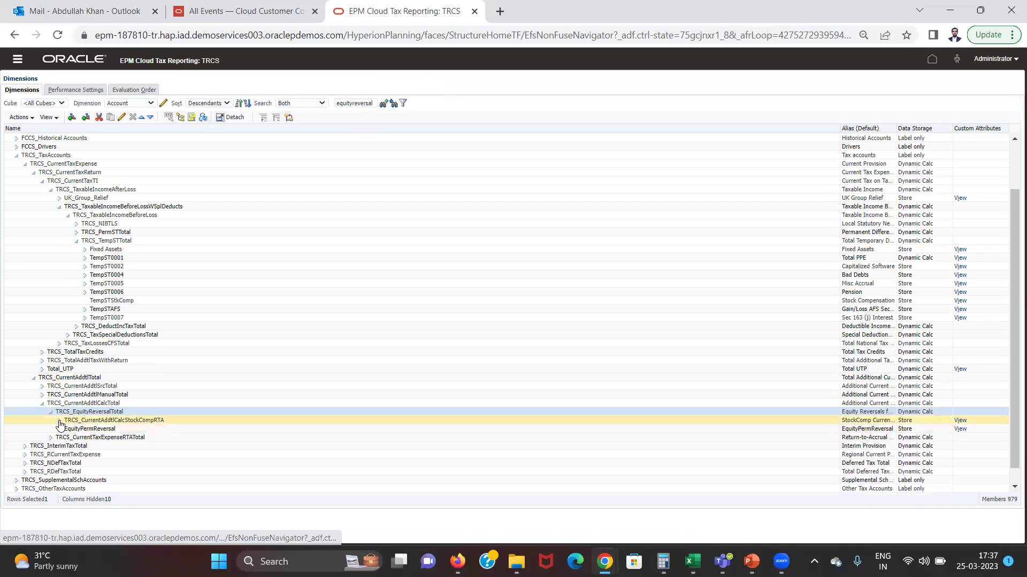
left_click(61, 430)
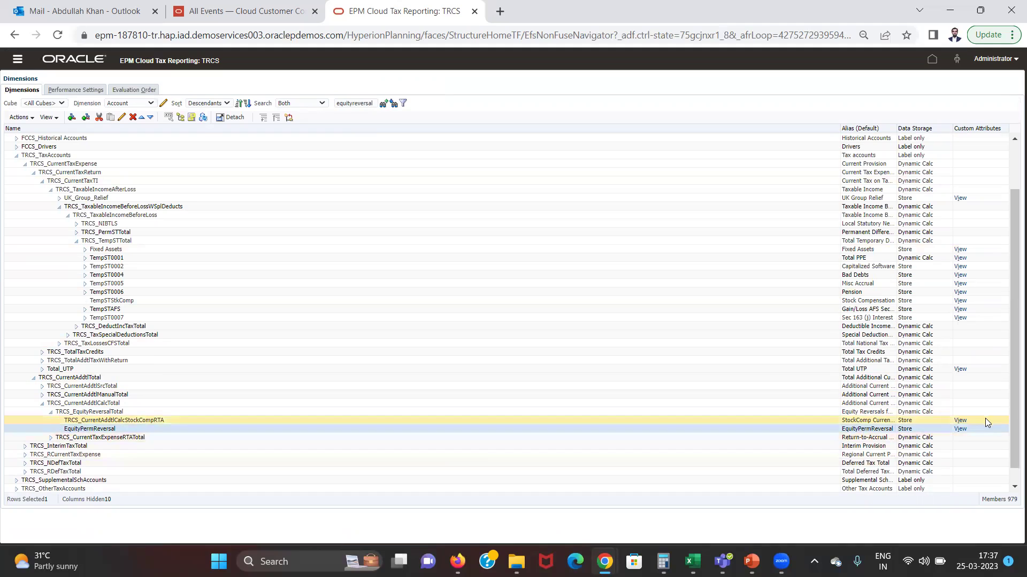
left_click(961, 420)
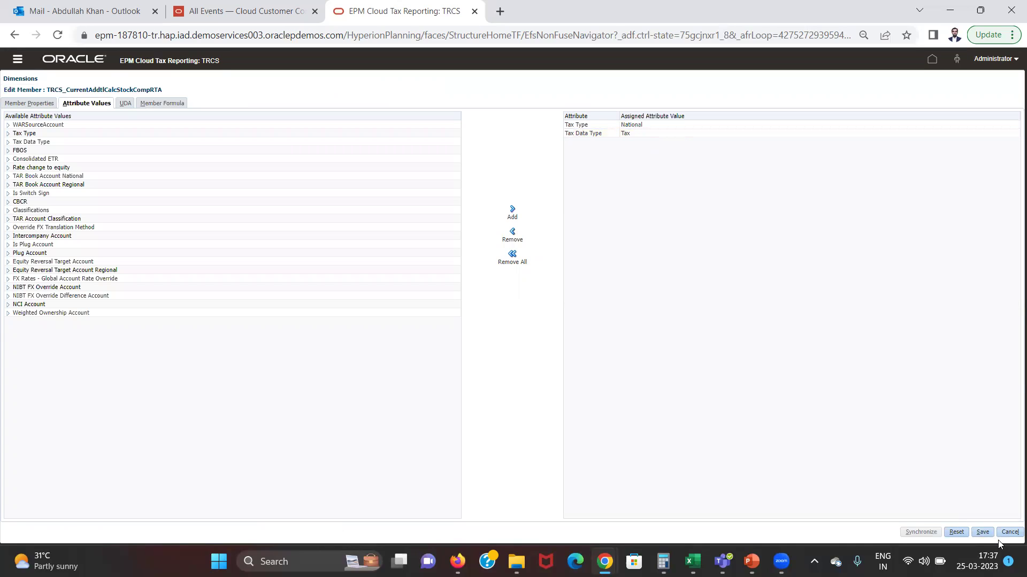
left_click(1009, 532)
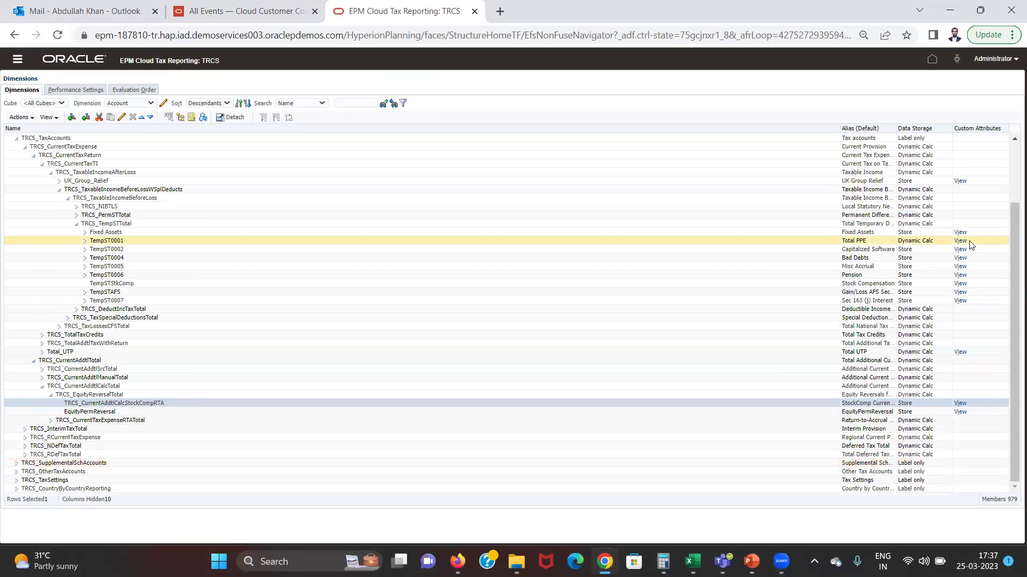
Leave the Dimensions editor and open the Package forms of Tax Provision National
left_click(933, 62)
left_click(569, 154)
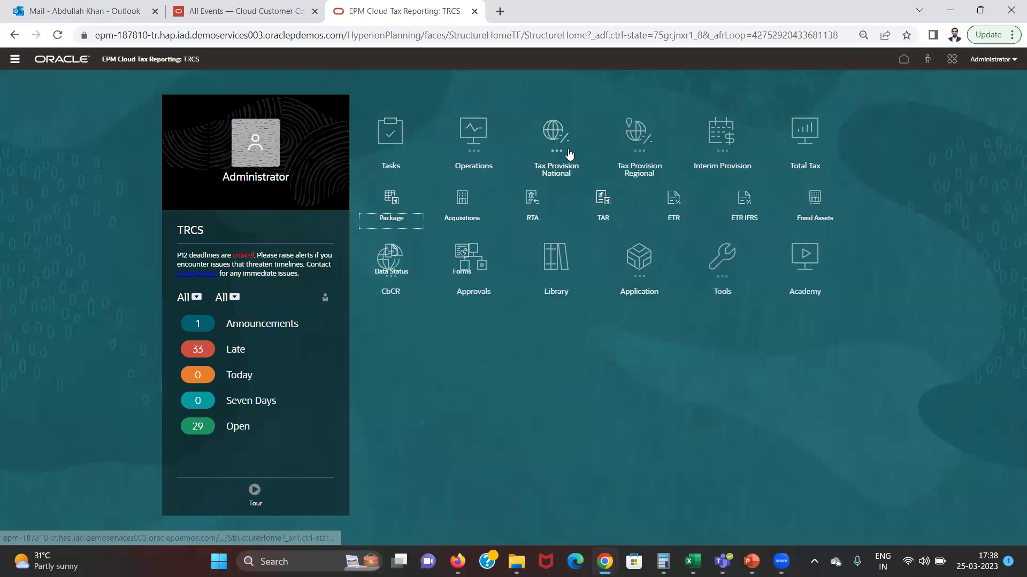
left_click(407, 208)
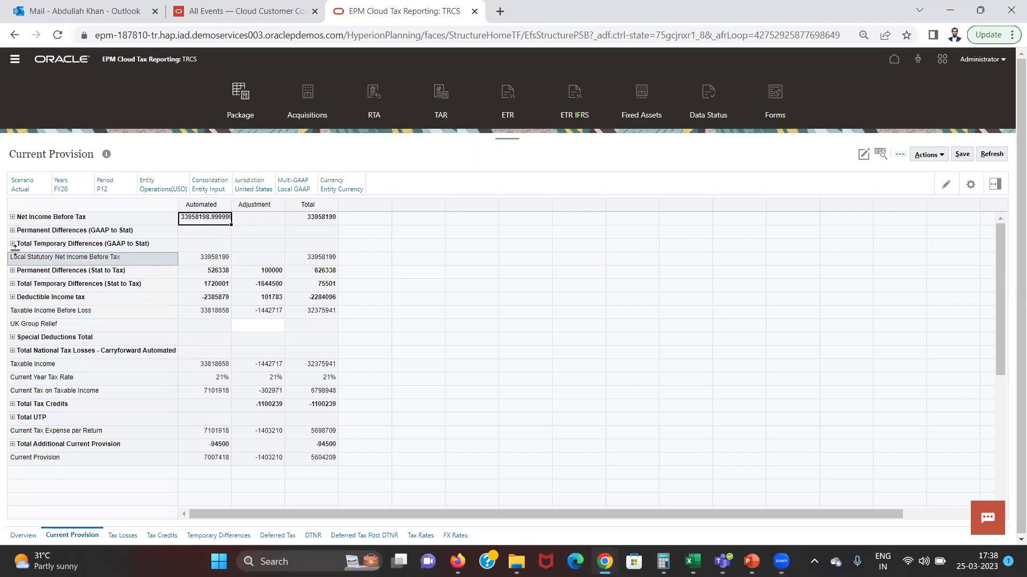
Expand Total Temporary Differences (Stat to Tax) in the Current Provision form and examine the automated Stock Compensation amount
left_click(13, 284)
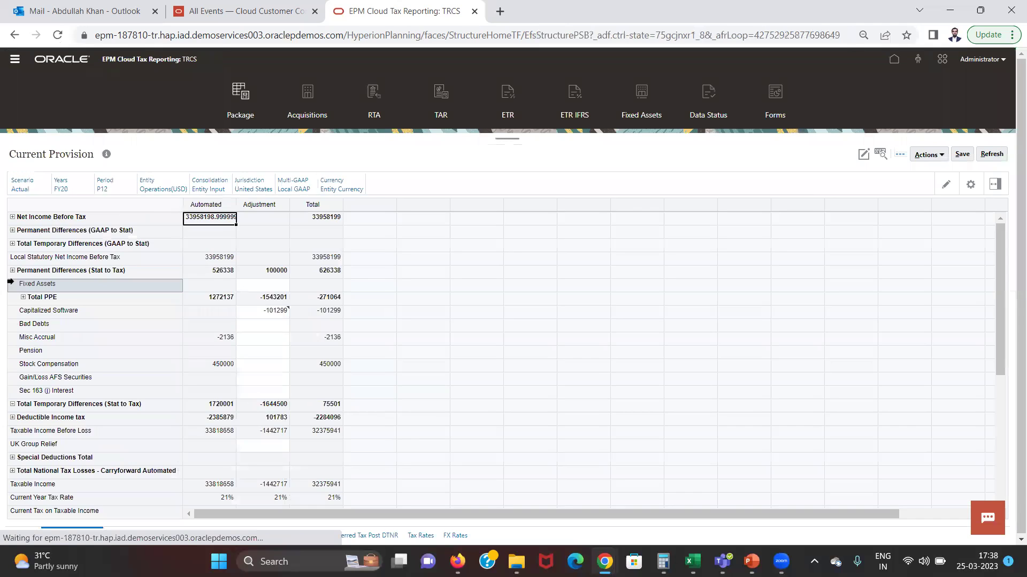
left_click(32, 284)
left_click(38, 364)
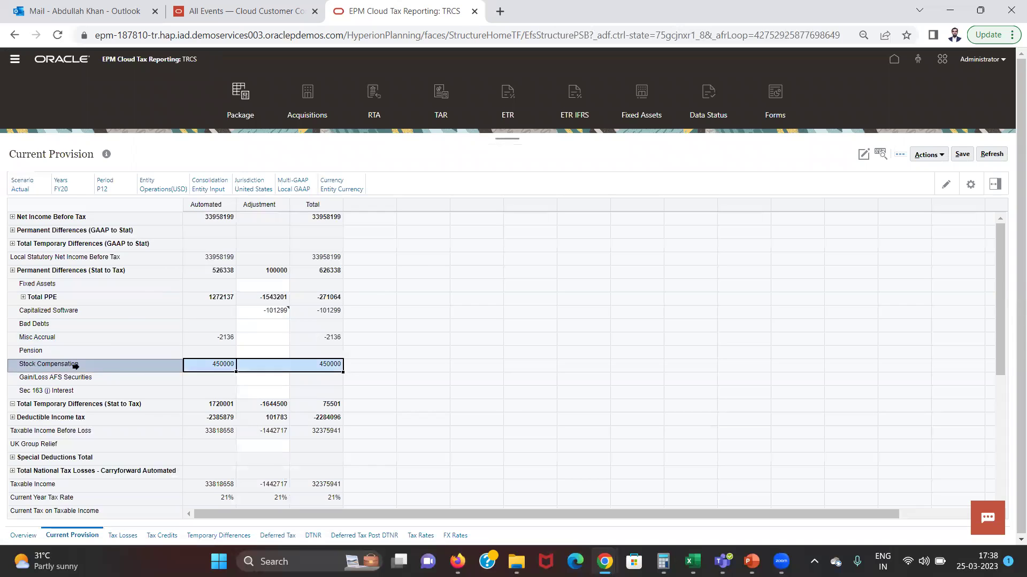
left_click(75, 377)
left_click(214, 380)
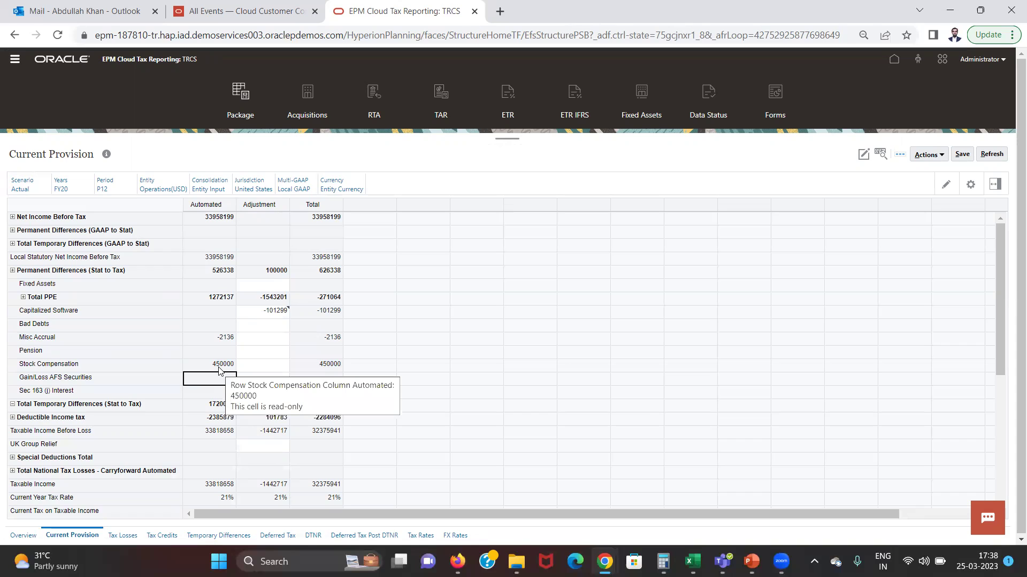
left_click(219, 368)
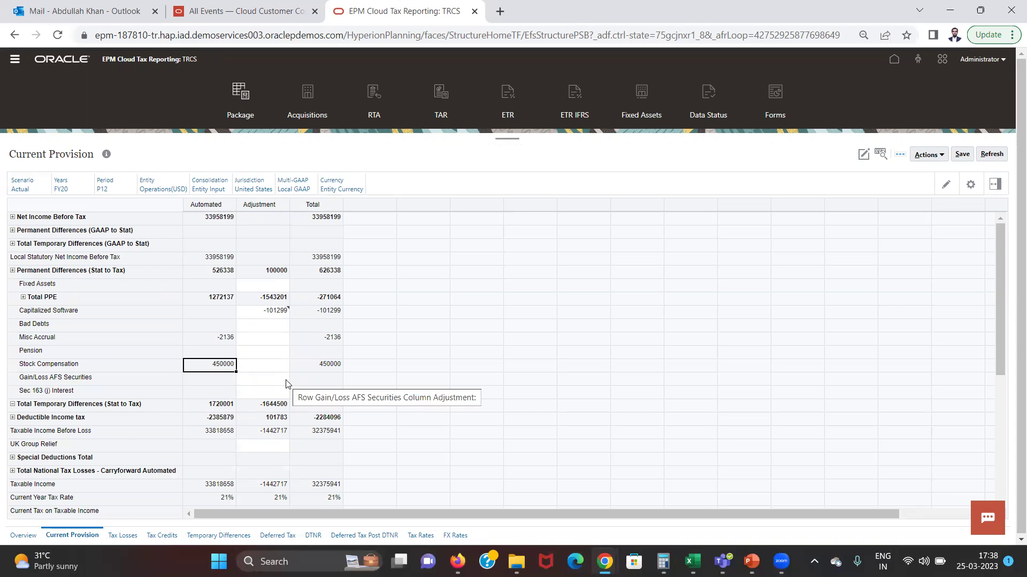
Switch to the Book3 workbook in Excel and enter "stock compensation" in H3 with 450000 in J3
key("alt+Tab")
key("Right")
key("Right")
key("Right")
key("Right")
key("Up")
key("Up")
key("Up")
key("Up")
key("Up")
key("Up")
key("Up")
type("so")
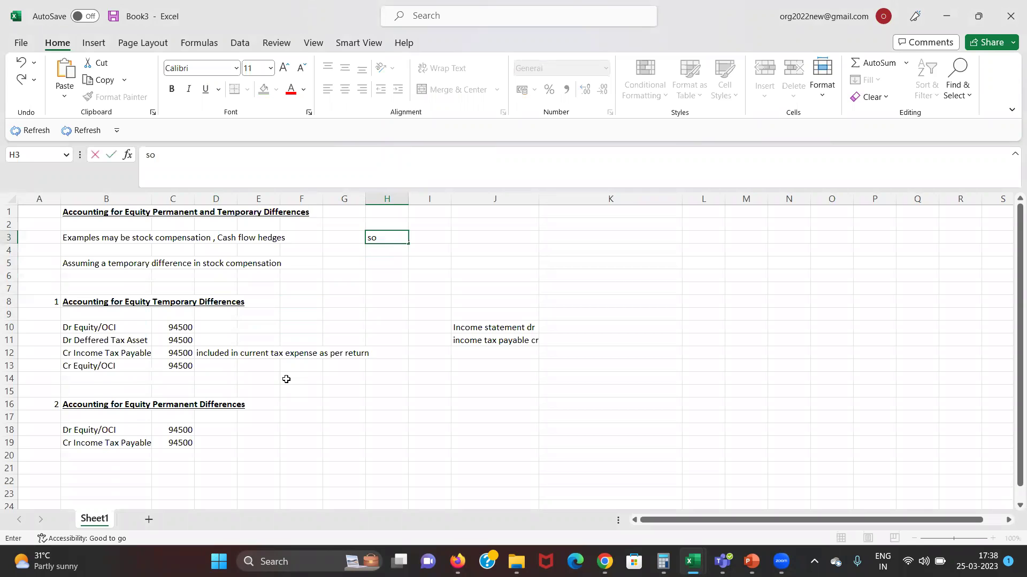
key("BackSpace")
type("tock compensatio")
key("Return")
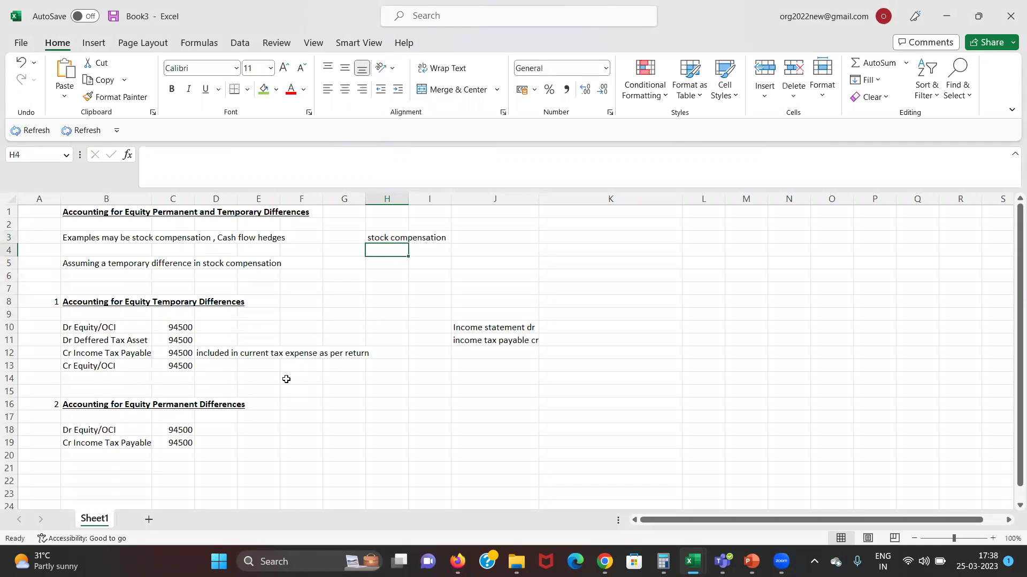
key("Right")
key("Right")
key("Up")
type("450000")
key("Return")
Label H4 "tax rate" and enter 21% in I4, checking the rate against the Current Provision form
key("Left")
key("Left")
type("tax rate")
key("Return")
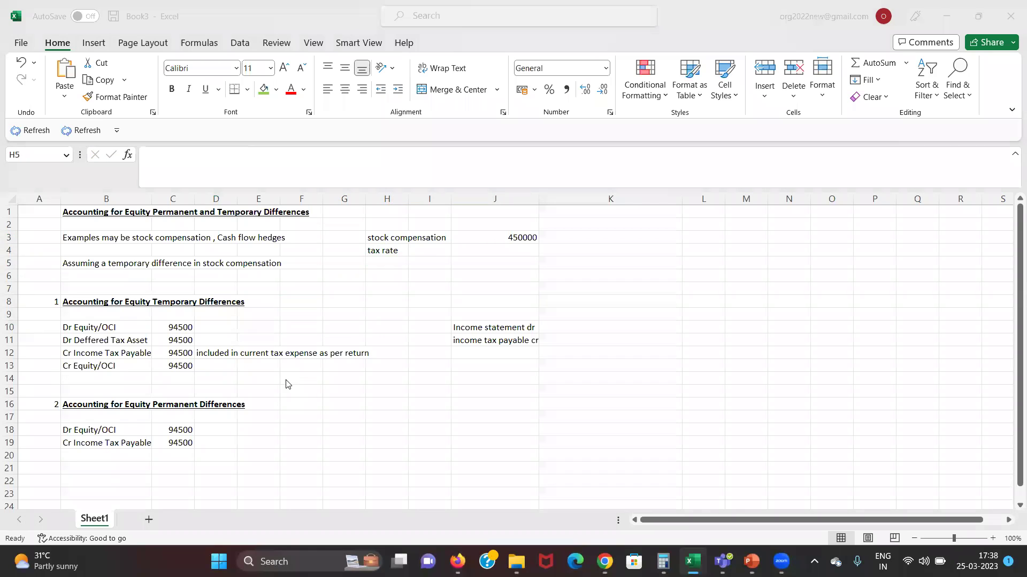
key("alt+Tab")
key("Down")
key("Down")
key("Down")
key("alt+Tab")
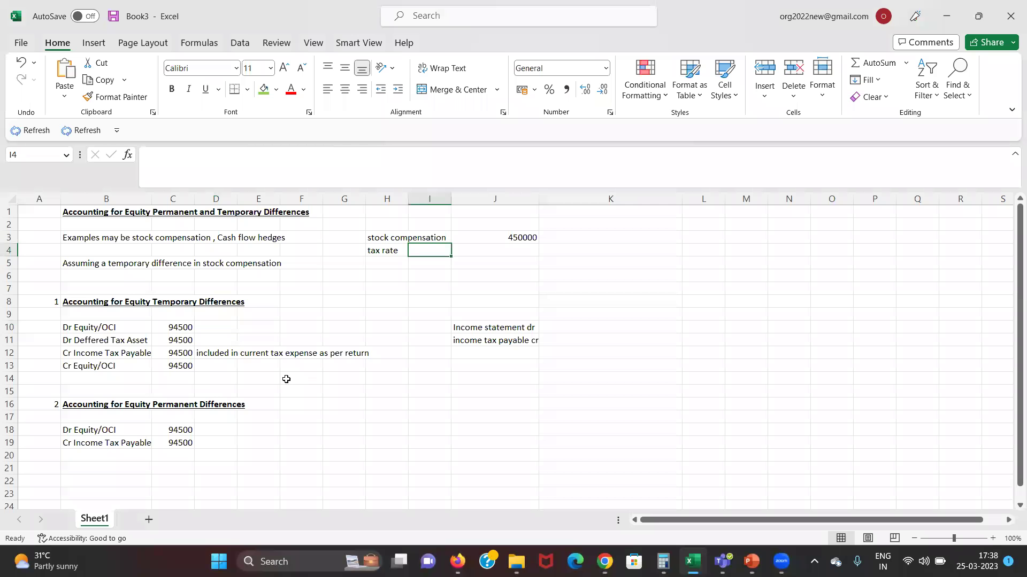
type("21%")
key("Return")
Switch back to EPM Cloud Tax Reporting and review the Current Provision amounts from temporary differences to Taxable Income Before Loss
key("alt+Tab")
key("Down")
key("Down")
key("Up")
key("Up")
key("Up")
key("Up")
key("Up")
key("Right")
key("Right")
key("Left")
key("Left")
key("Down")
key("Down")
key("Down")
key("Right")
key("Right")
key("Up")
key("Up")
key("Up")
key("Down")
key("Down")
key("Down")
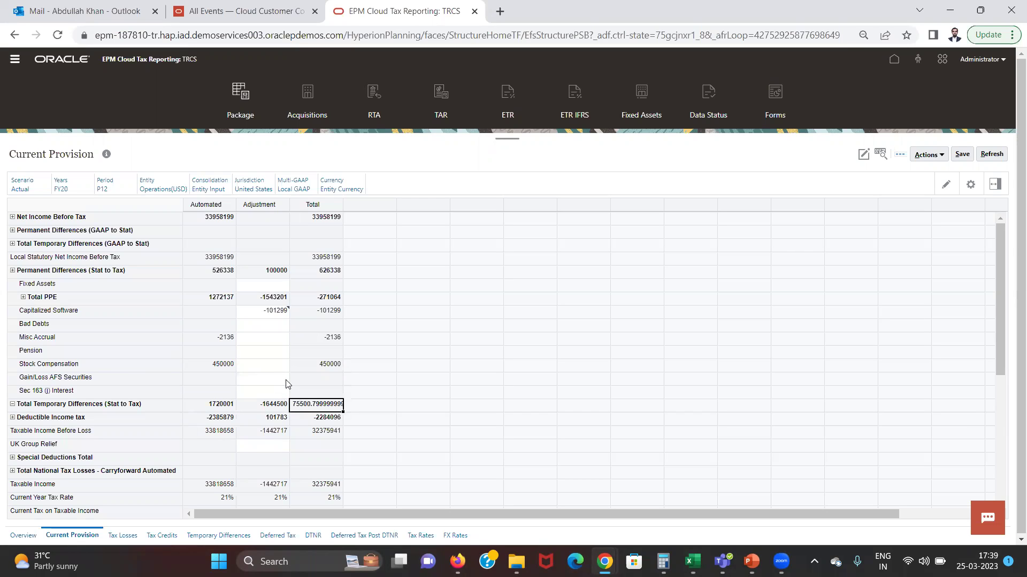
key("Down")
key("Down")
key("Down")
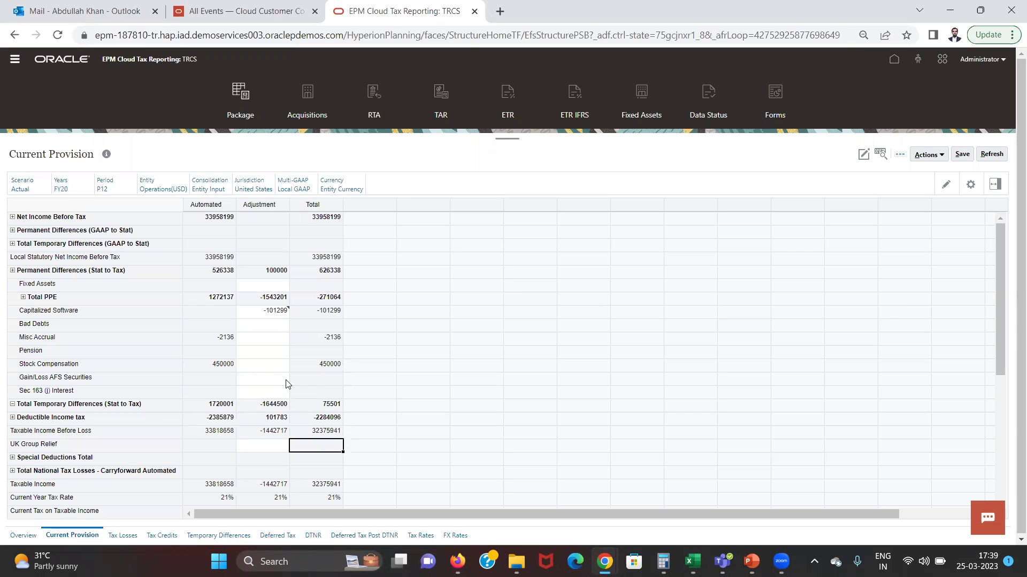
key("Up")
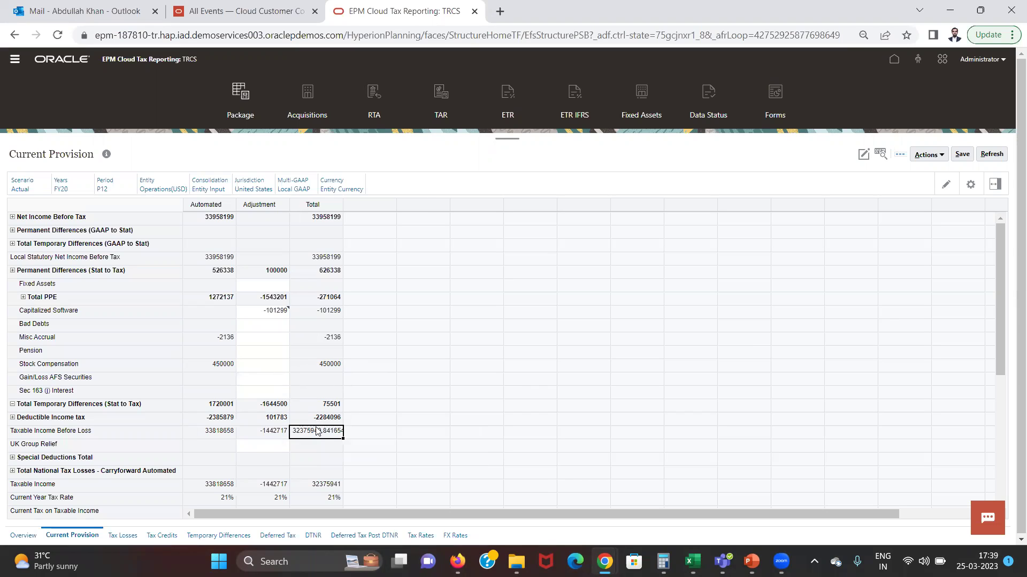
Examine the Total column from Taxable Income Before Loss through the current year tax rate to Current Tax Expense per Return
mouse_move(316, 432)
key("Down")
key("Down")
key("Down")
key("Down")
key("Down")
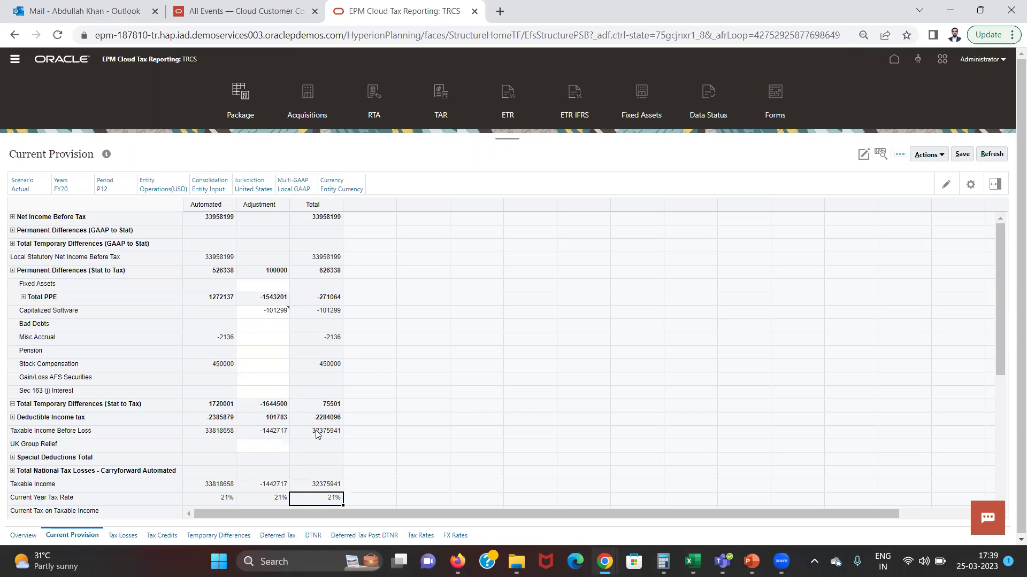
key("Down")
key("Down")
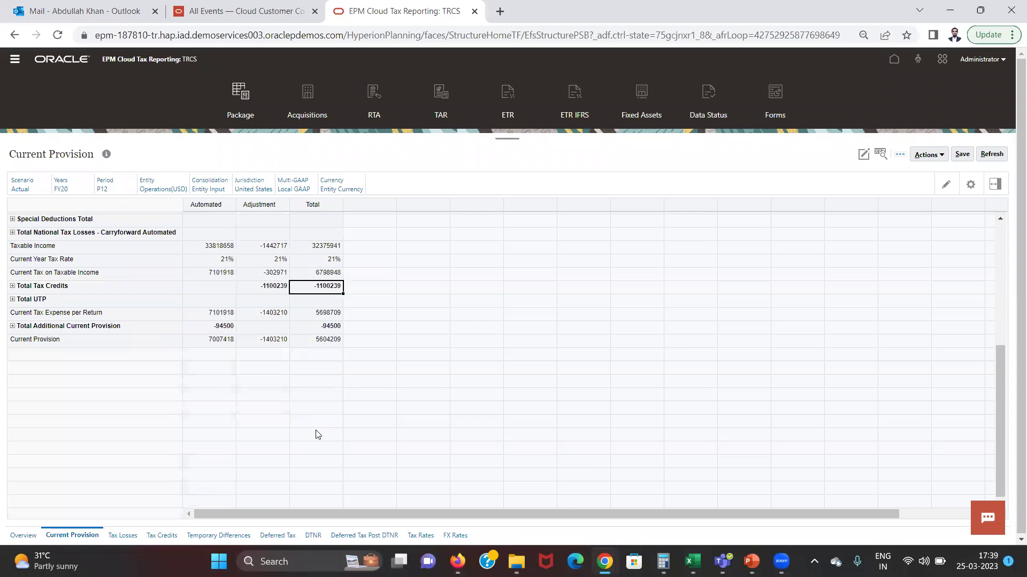
key("Up")
left_click(317, 315)
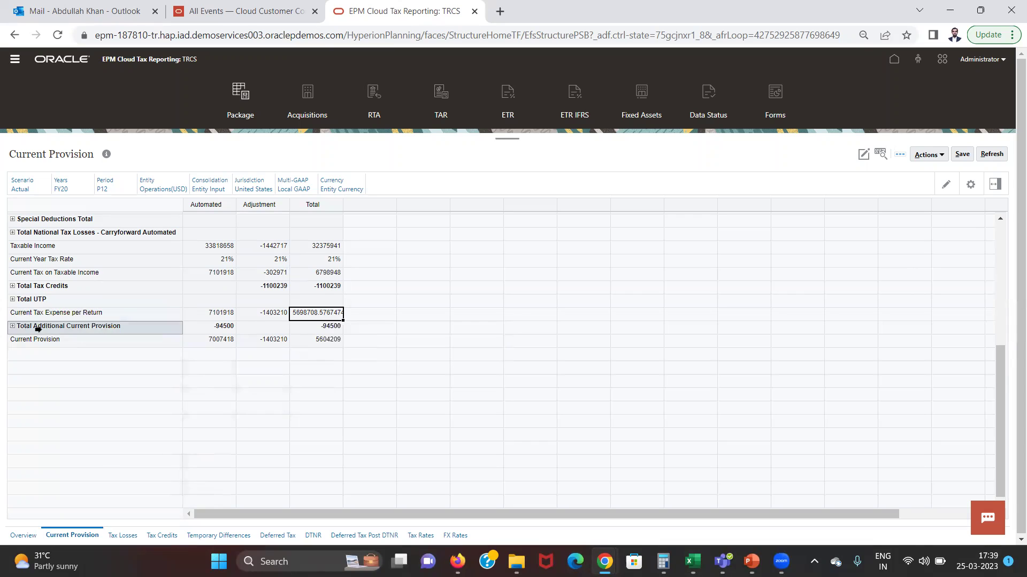
Expand Total Additional Current Provision and examine its calculated component and the final Current Provision total
left_click(12, 326)
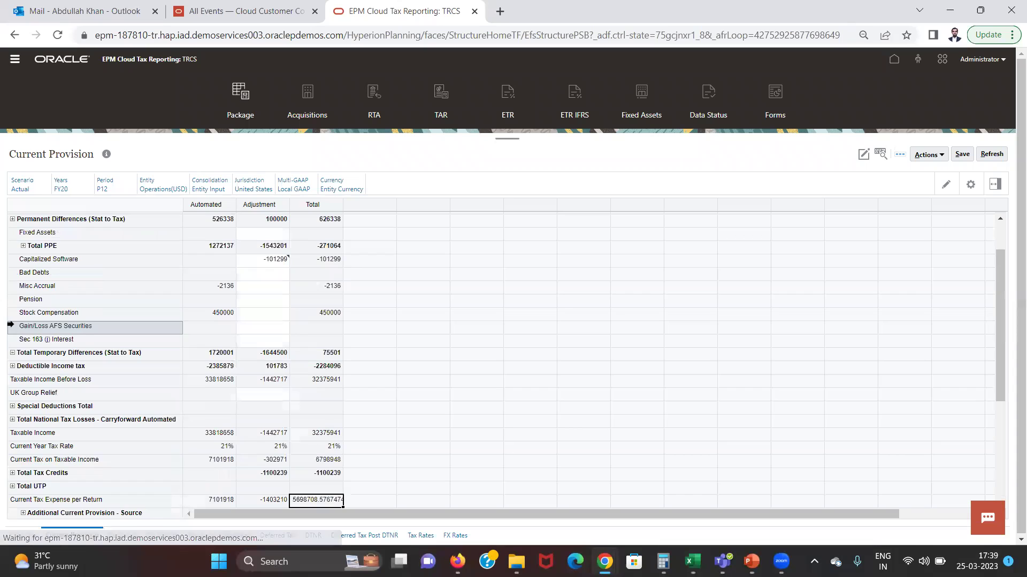
left_click(410, 458)
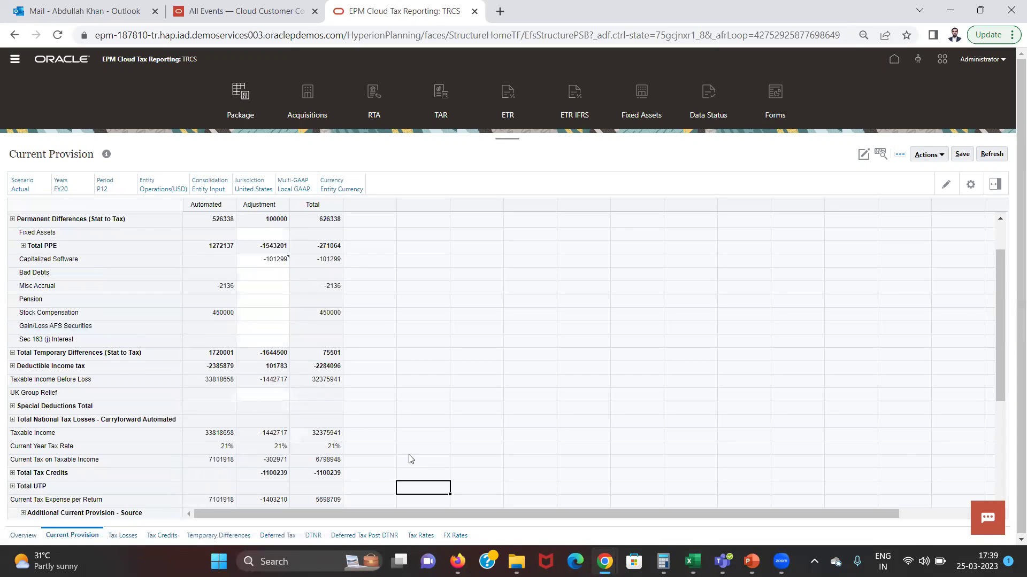
scroll(409, 459, "down", 5)
key("Left")
key("Left")
key("Up")
key("Up")
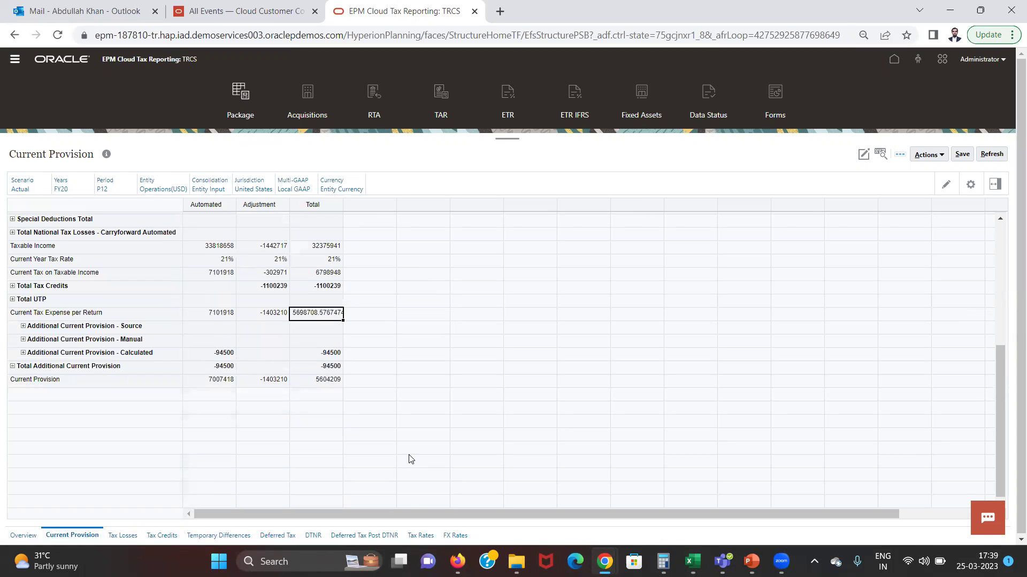
key("Down")
key("Down")
key("Down")
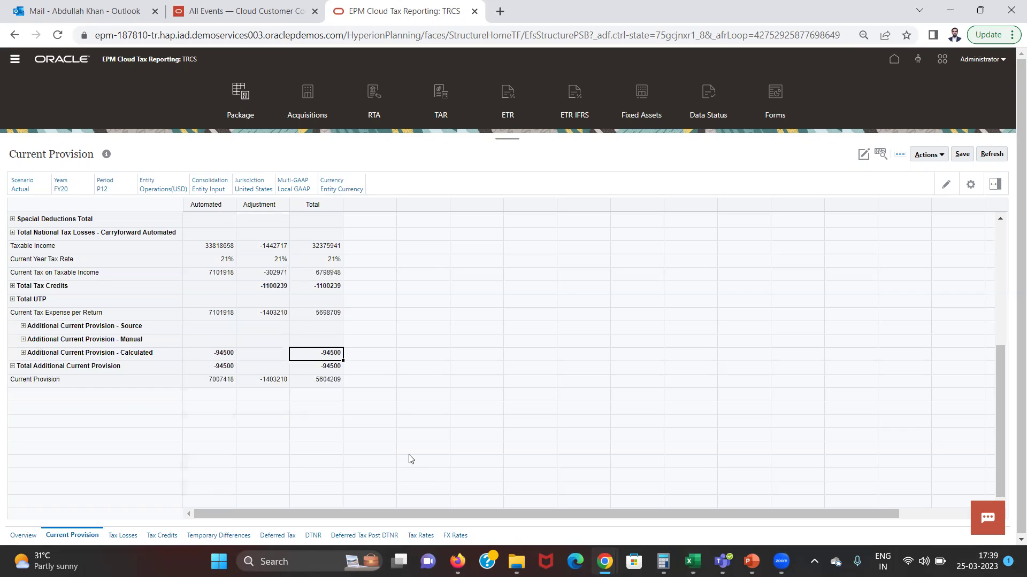
key("Down")
key("Down")
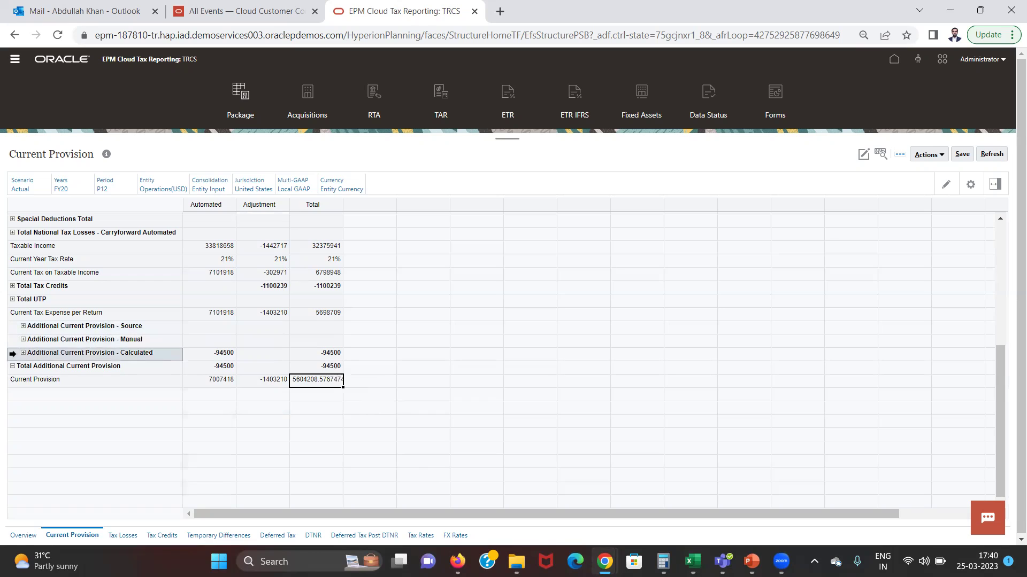
Expand Additional Current Provision - Calculated and Equity Reversals for National, and examine the StockComp Current Tax Expense RTA Adjustments amounts
left_click(24, 354)
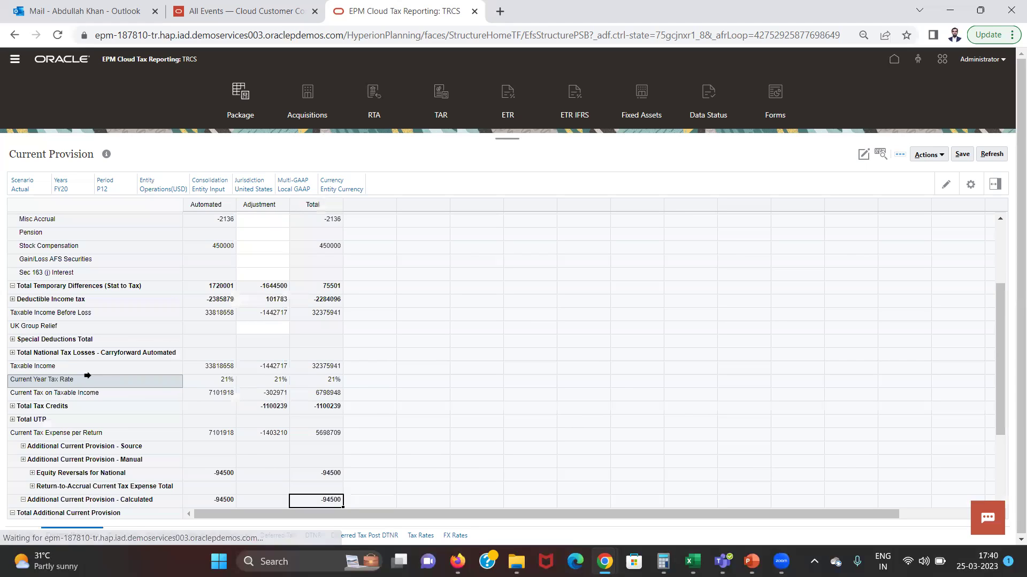
key("Down")
key("Down")
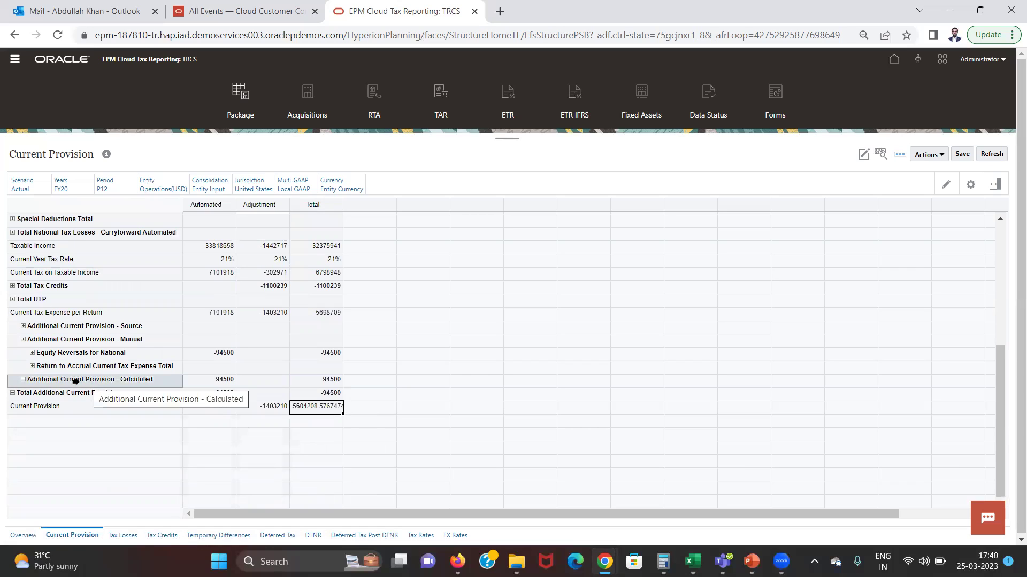
left_click(32, 353)
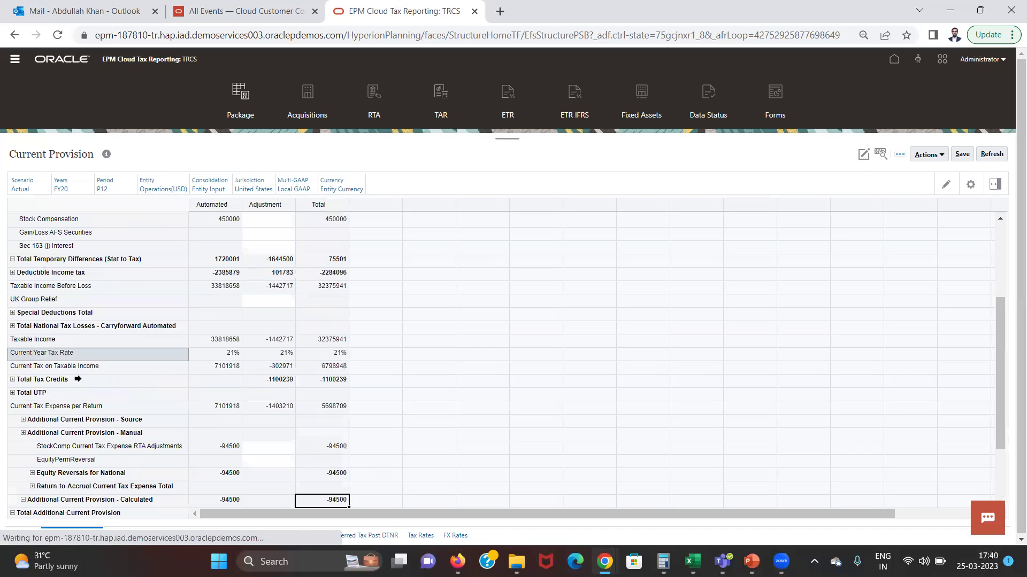
left_click(213, 449)
left_click(329, 460)
left_click(332, 448)
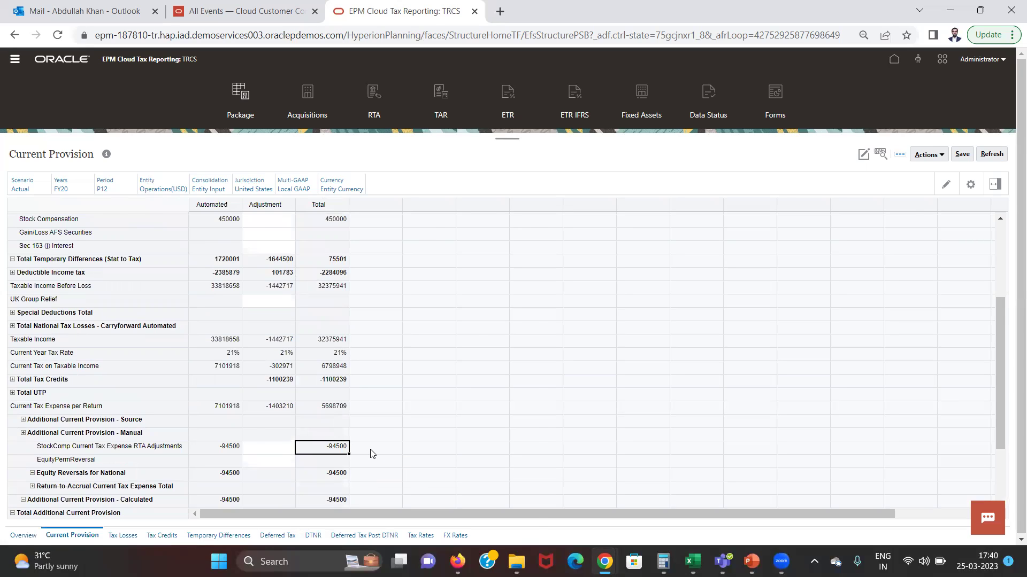
Switch to the Excel workbook, calculate the stock compensation tax effect in I5 with =I4*J3, and make the result bold and underlined
key("alt+Tab")
type("=")
key("Up")
type("*")
key("Up")
key("Up")
key("Right")
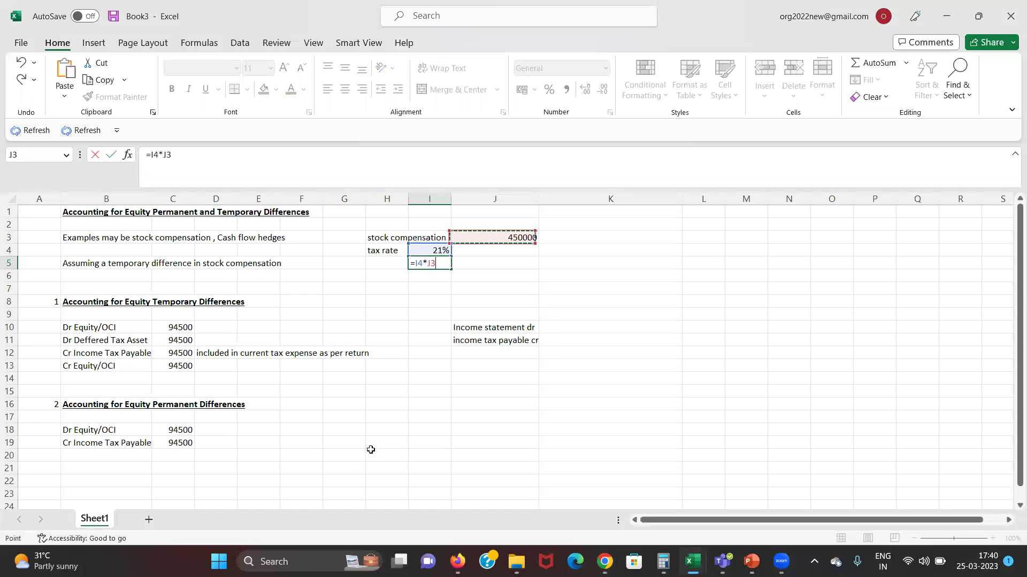
key("Return")
key("Up")
key("ctrl+b")
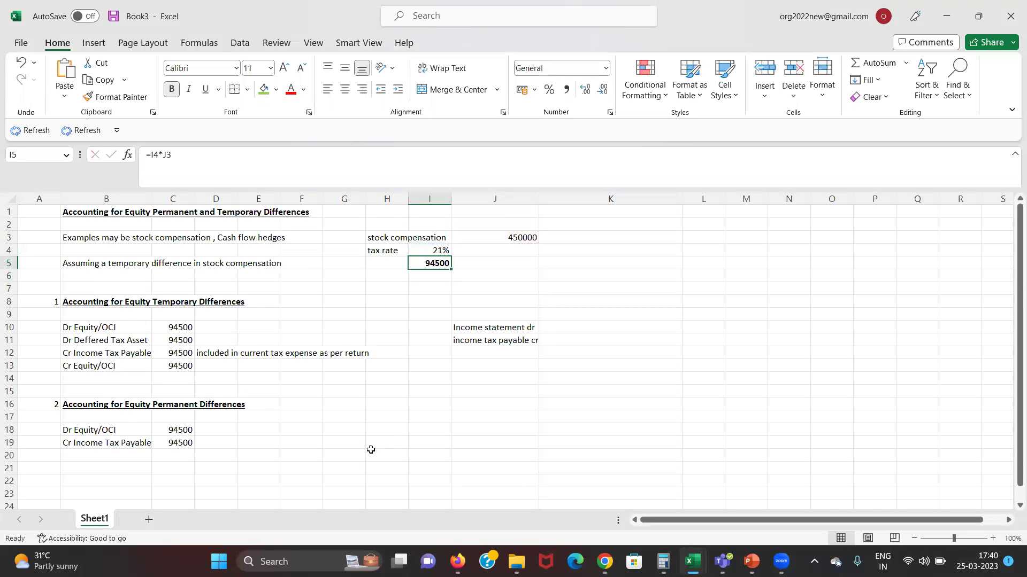
key("ctrl+u")
Switch back to EPM Cloud Tax Reporting and examine the Total column from StockComp Current Tax Expense RTA Adjustments to Current Provision
key("alt+Tab")
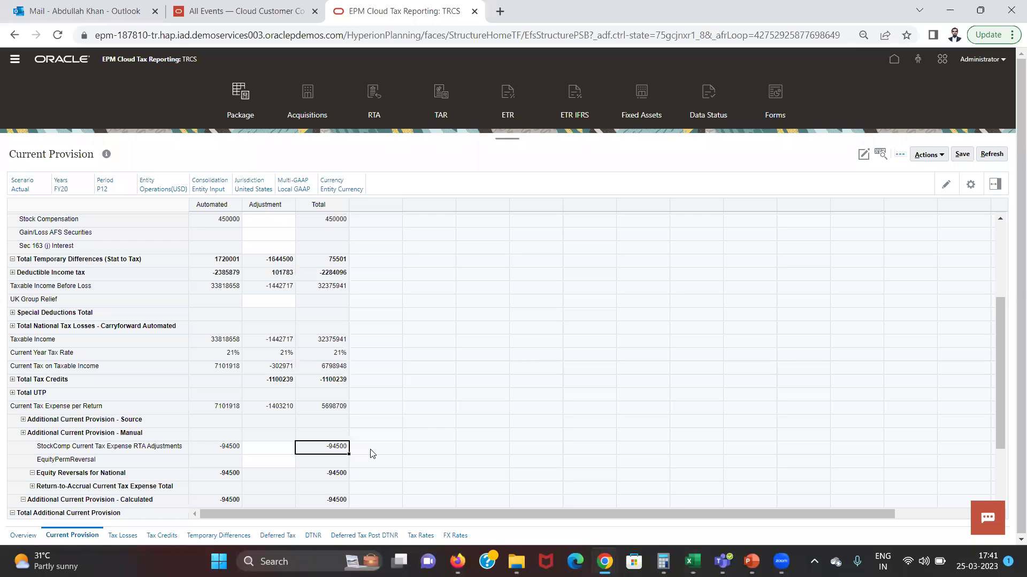
key("Down")
key("Down")
key("Down")
key("Down")
key("Down")
key("Down")
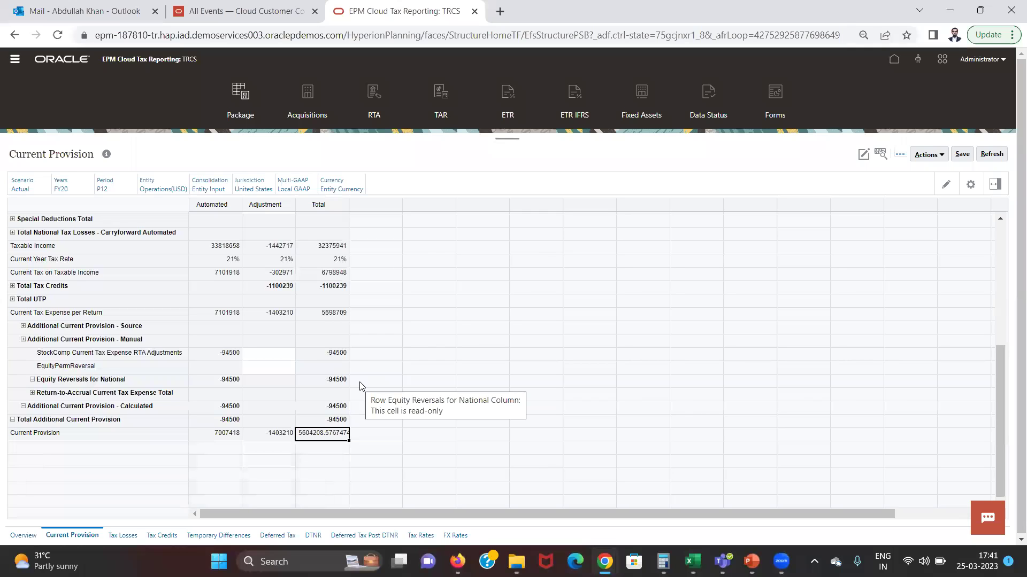
Switch to the Excel workbook and examine the Dr Deffered Tax Asset entry and the income tax payable note in J11
key("alt+Tab")
key("alt+Tab")
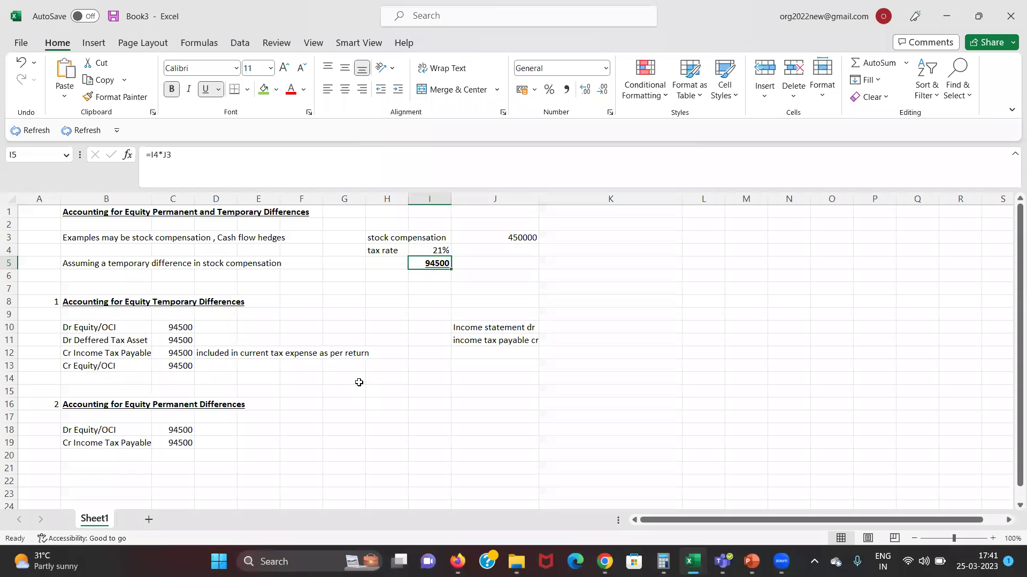
key("Left")
key("Left")
key("Home")
key("Down")
key("Down")
key("Down")
key("Down")
key("Down")
key("Down")
key("Right")
key("Right")
key("Right")
key("Right")
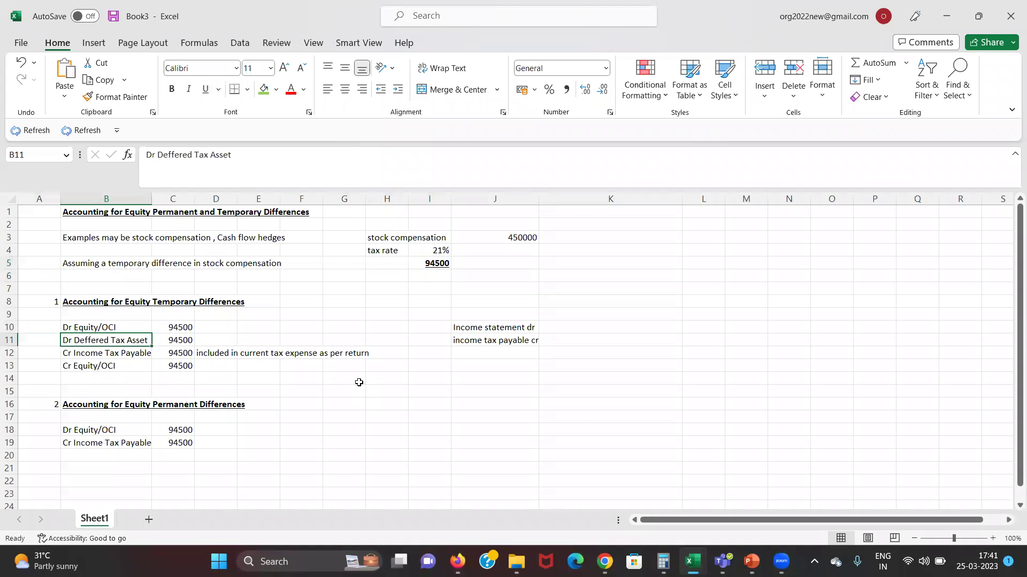
key("Right")
key("Right")
key("Right")
key("Right")
key("Right")
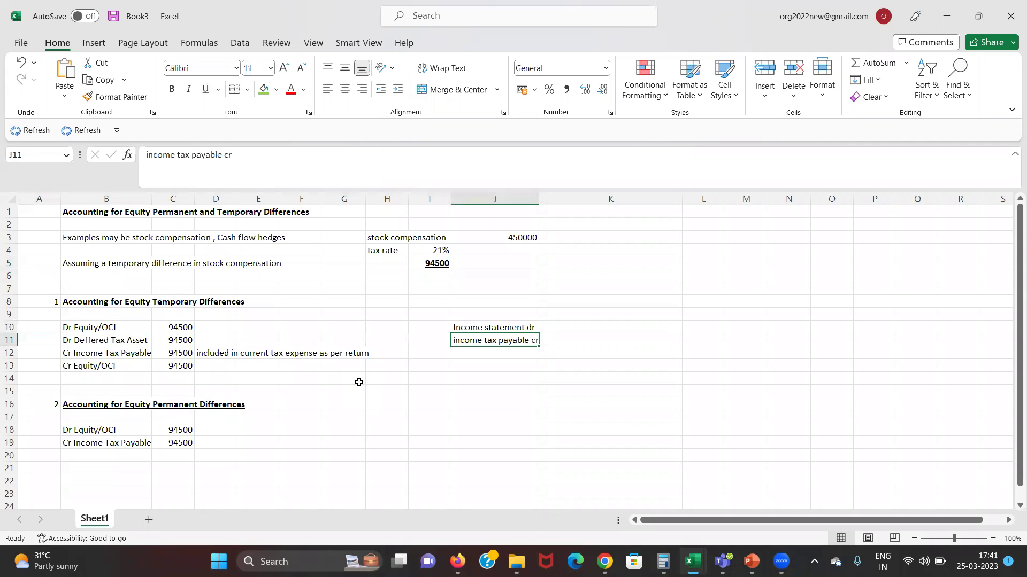
Examine the amounts of the equity temporary difference journal entries in C10 to C13
key("Left")
key("Left")
key("Left")
key("Left")
key("Left")
key("Left")
key("Left")
key("Up")
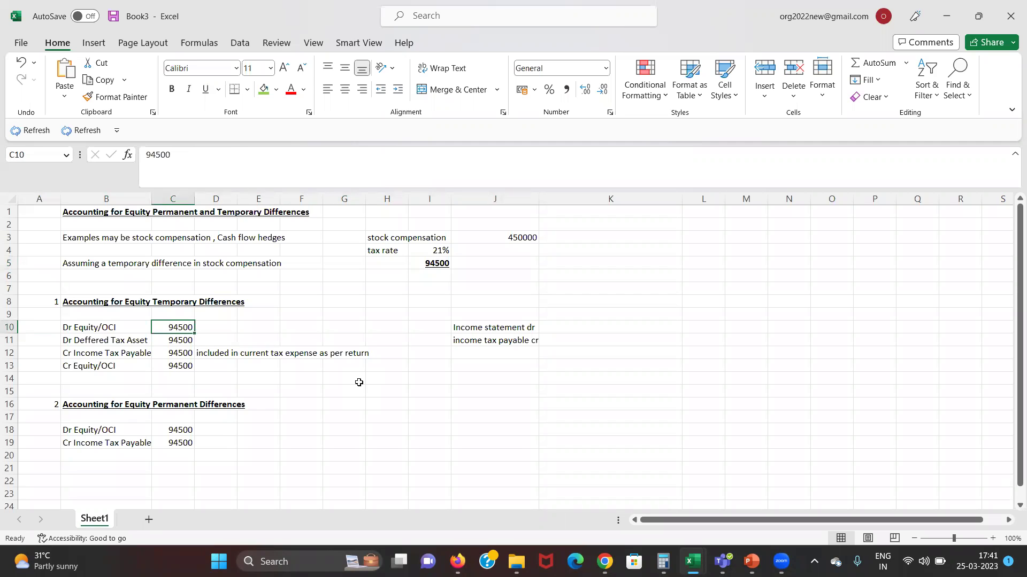
key("Down")
key("Down")
key("Down")
key("Up")
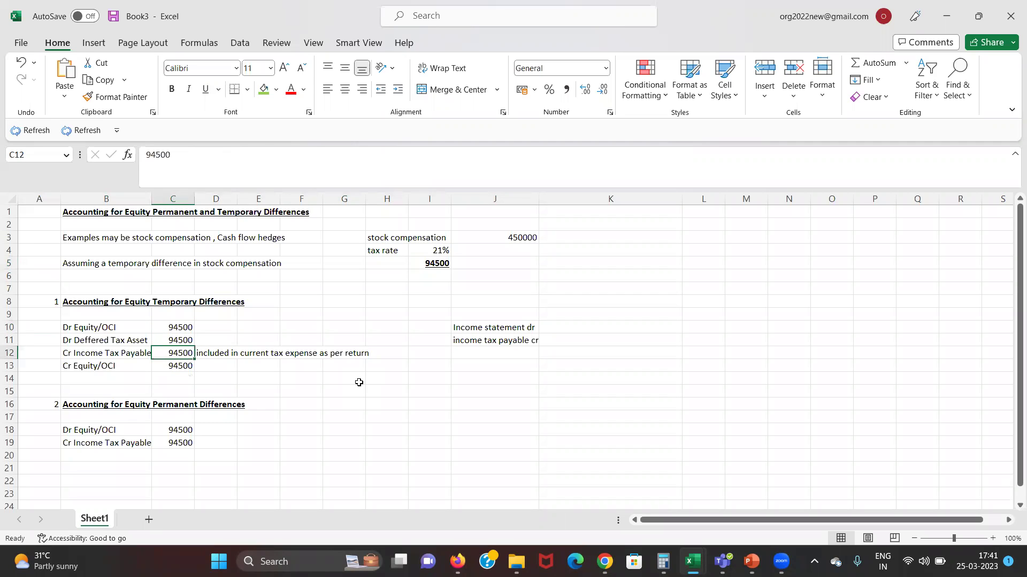
Make the note "included in current tax expense as per return" in D12 bold and underlined
key("Right")
key("ctrl+b")
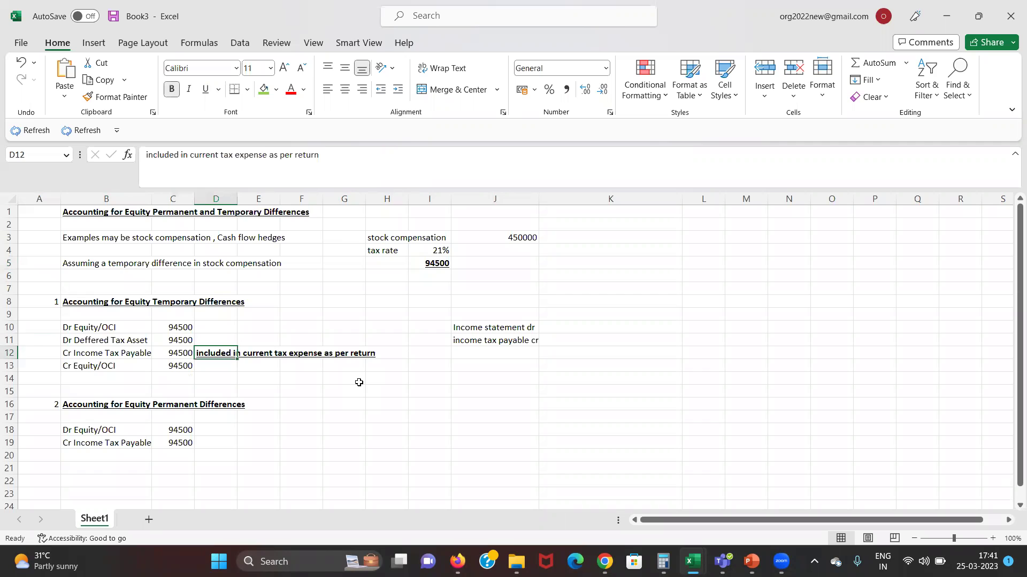
key("ctrl+u")
Review the deferred tax asset and Cr Equity/OCI amounts, and compare them with Total Additional Current Provision in EPM Cloud Tax Reporting
key("Left")
key("Up")
key("Left")
key("Right")
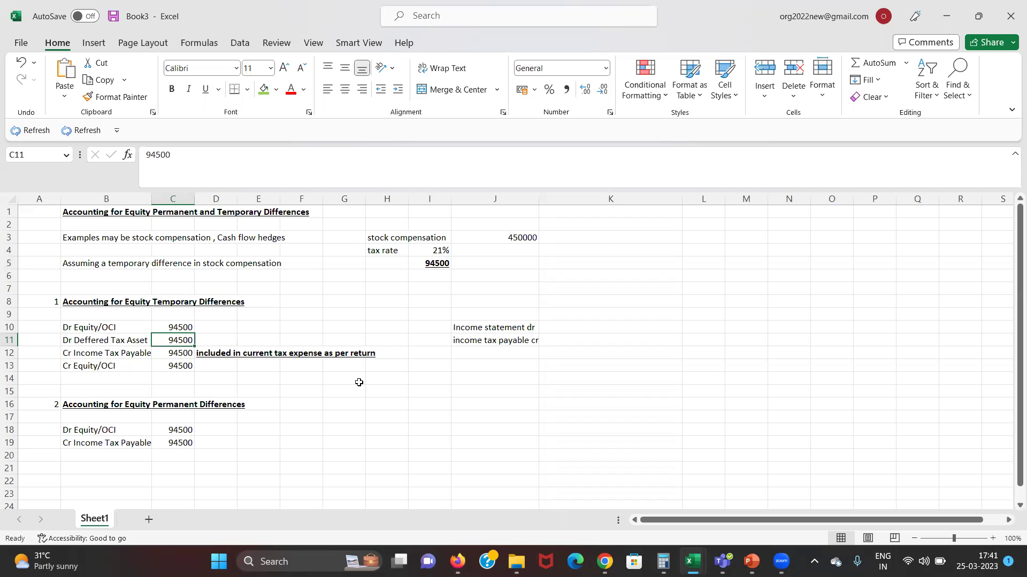
key("Down")
key("Down")
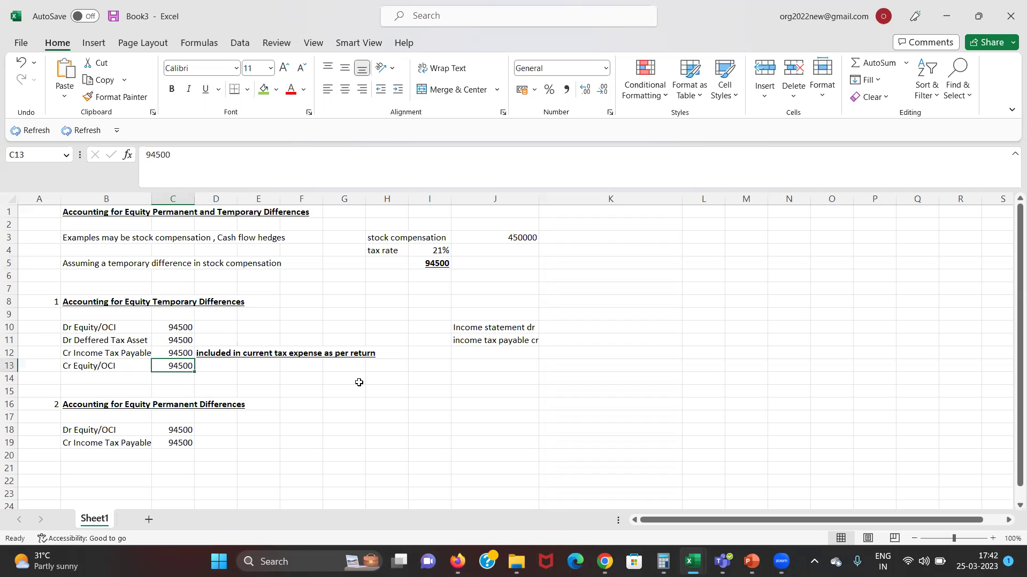
key("alt+Tab")
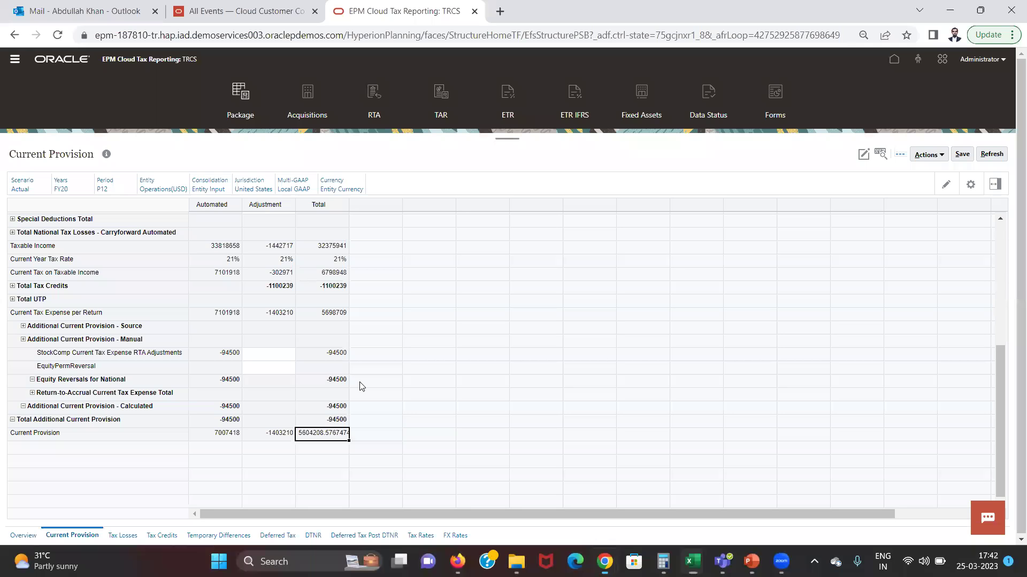
left_click(332, 419)
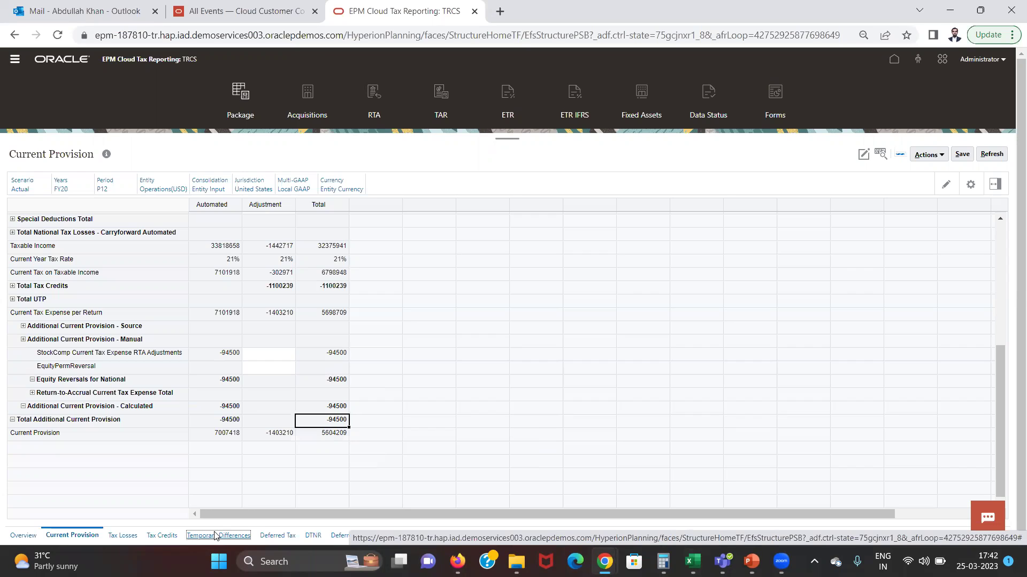
Open the Temporary Differences form, expand Total Temporary Differences (Stat to Tax), and examine the automated amount for Stock Compensation
left_click(215, 535)
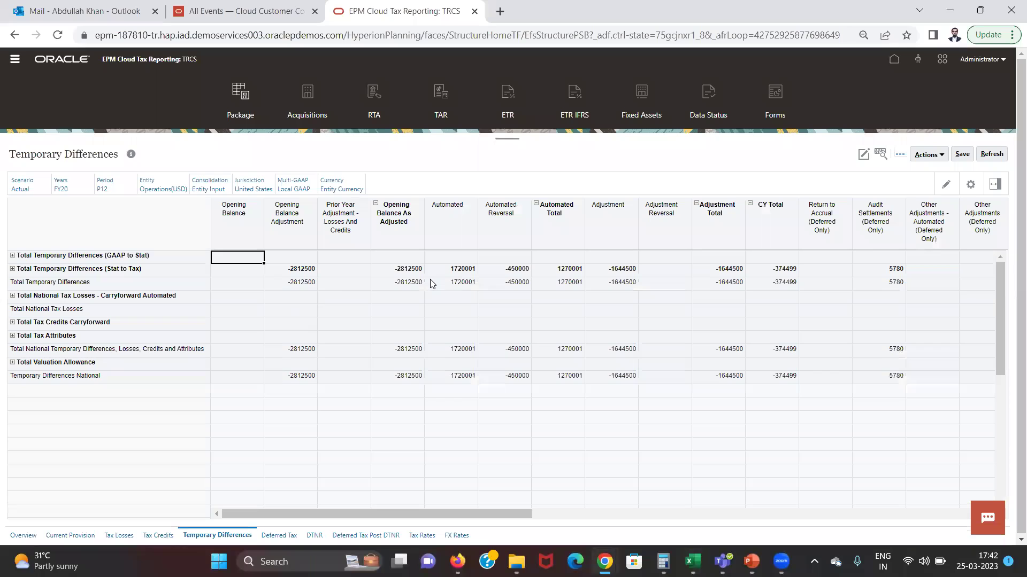
left_click(517, 283)
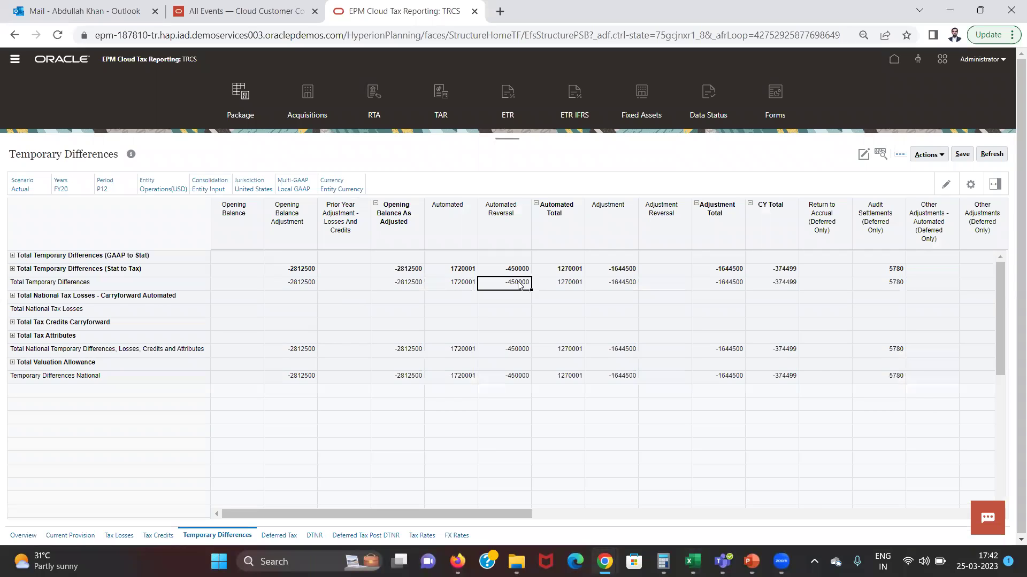
left_click(13, 269)
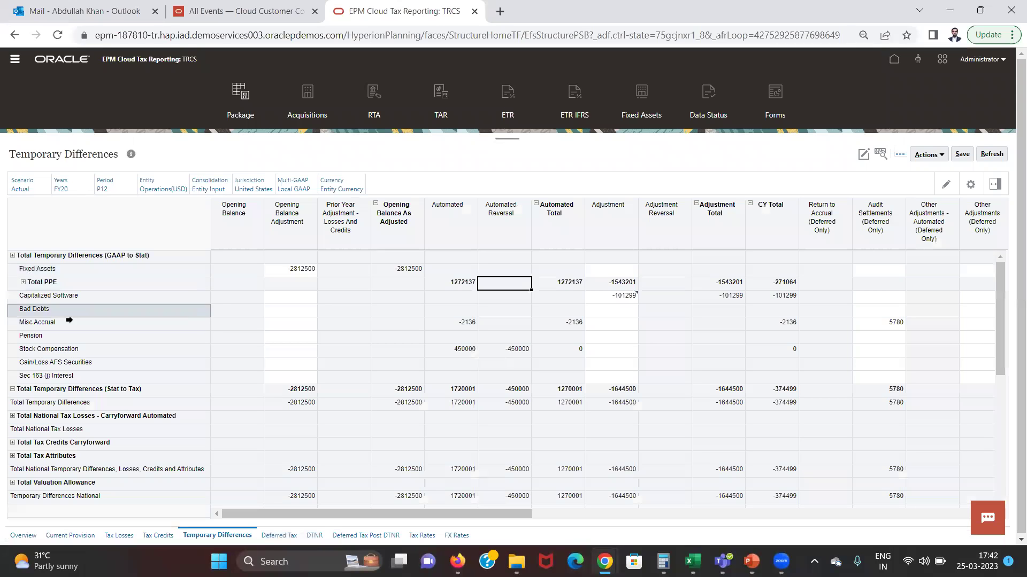
left_click(63, 347)
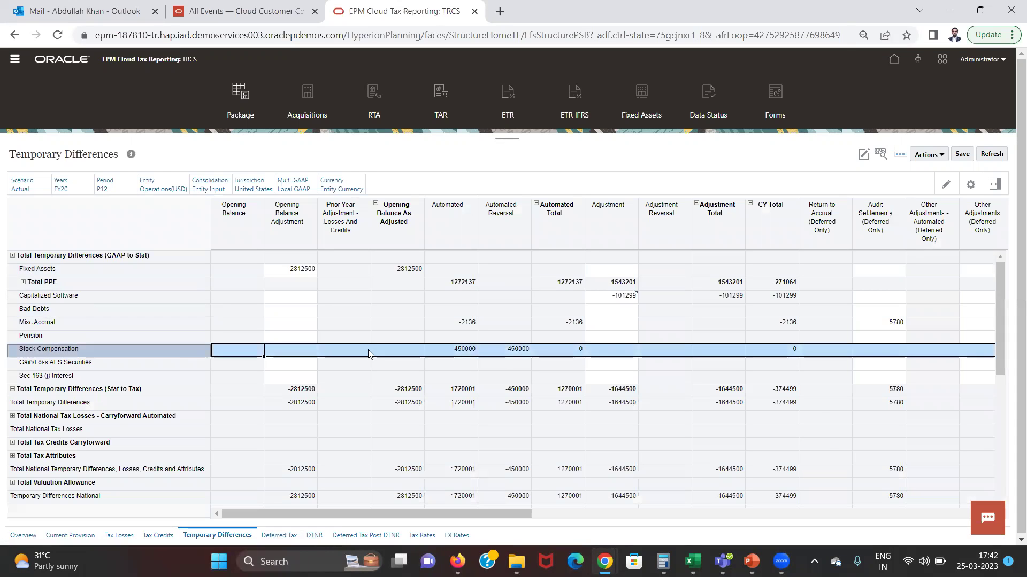
left_click(463, 350)
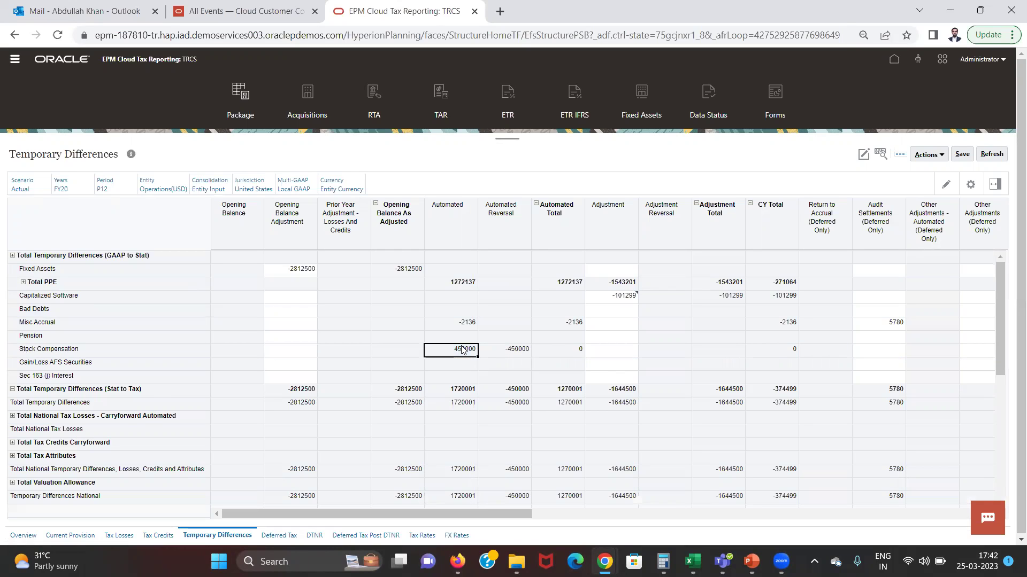
Look across the Stock Compensation row through the equity columns and back to Opening Balance Adjustment
key("Right")
key("Right")
key("Right")
key("Right")
key("Right")
key("Right")
key("Right")
key("Right")
key("Right")
key("Right")
key("Right")
key("Right")
key("Right")
key("Right")
key("Right")
key("Right")
key("Right")
key("Right")
key("Right")
key("Right")
key("Left")
key("Left")
key("Left")
key("Left")
key("Left")
key("Left")
key("Left")
key("Left")
key("Left")
key("Left")
key("Left")
key("Left")
key("Left")
key("Left")
key("Left")
key("Left")
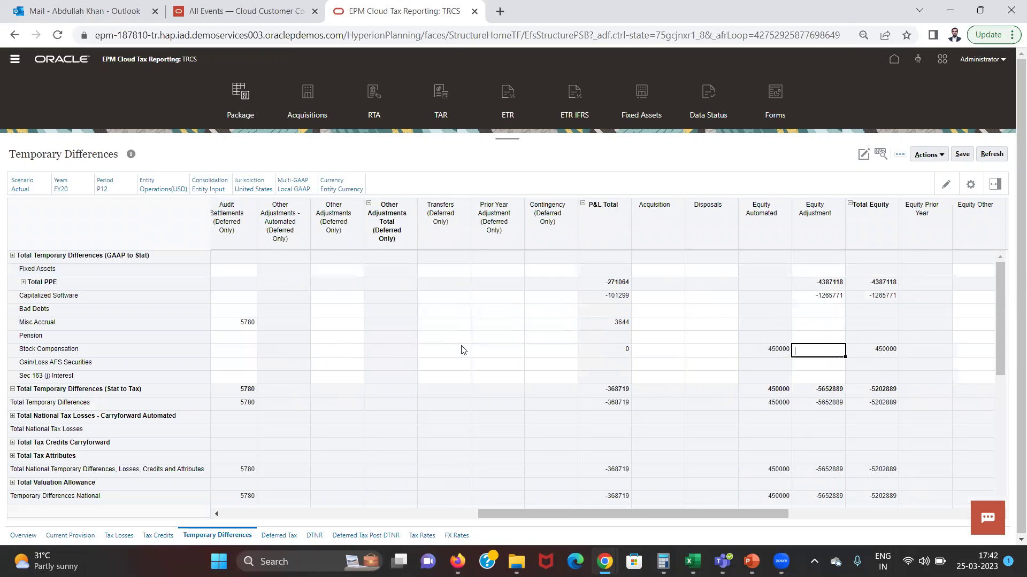
key("Left")
key("Left")
key("Left")
key("Left")
key("Left")
key("Left")
key("Left")
key("Left")
key("Left")
key("Left")
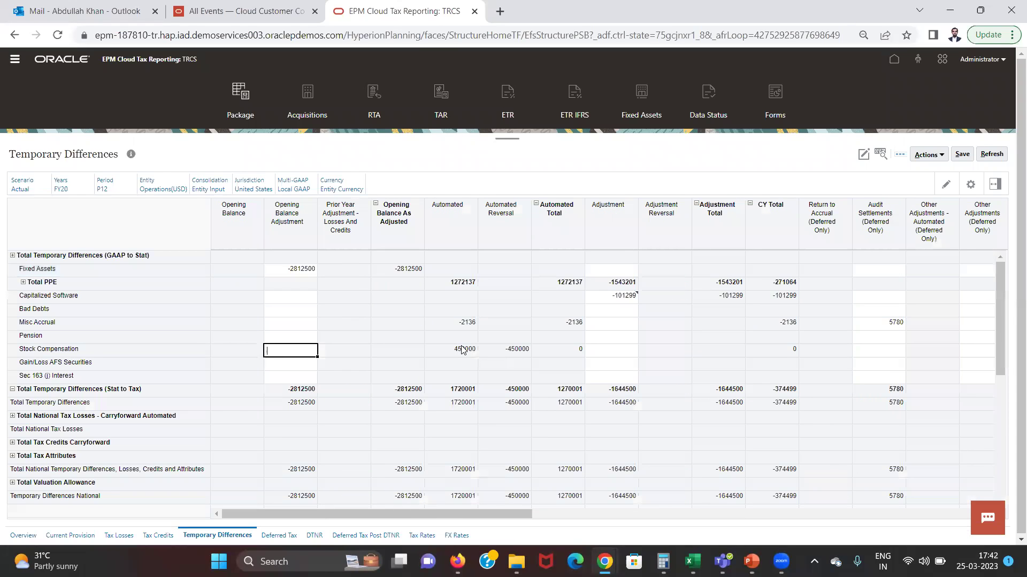
Trace Stock Compensation from its Automated amount and Automated Reversal across to the Total Equity and Equity Automated amounts
key("Right")
key("Right")
key("Right")
key("Right")
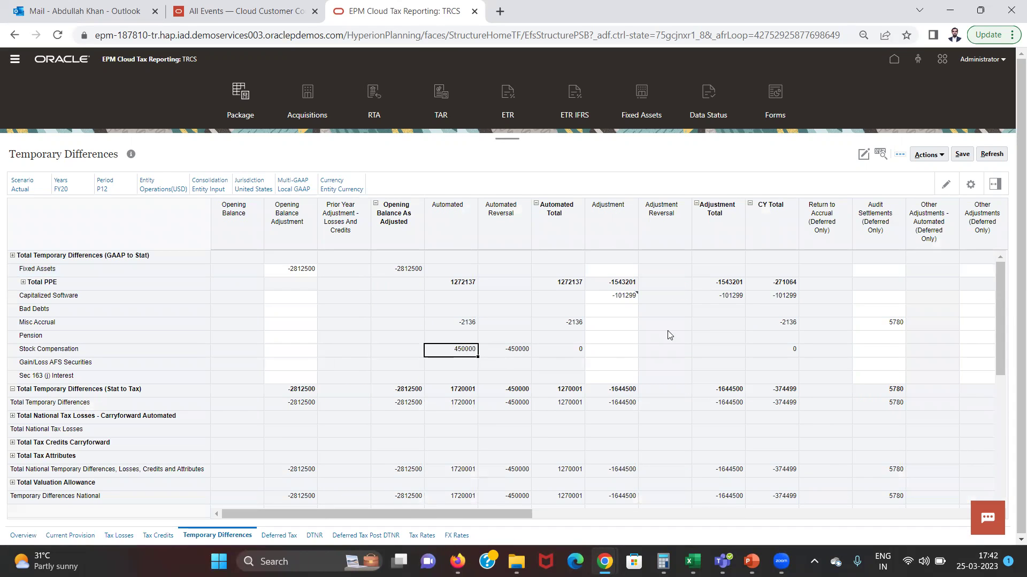
key("Right")
key("Right")
key("Right")
key("Right")
key("Right")
key("Right")
key("Right")
key("Right")
key("Right")
key("Right")
key("Right")
key("Right")
key("Right")
key("Right")
key("Right")
key("Right")
key("Right")
key("Right")
key("Right")
key("Right")
key("Right")
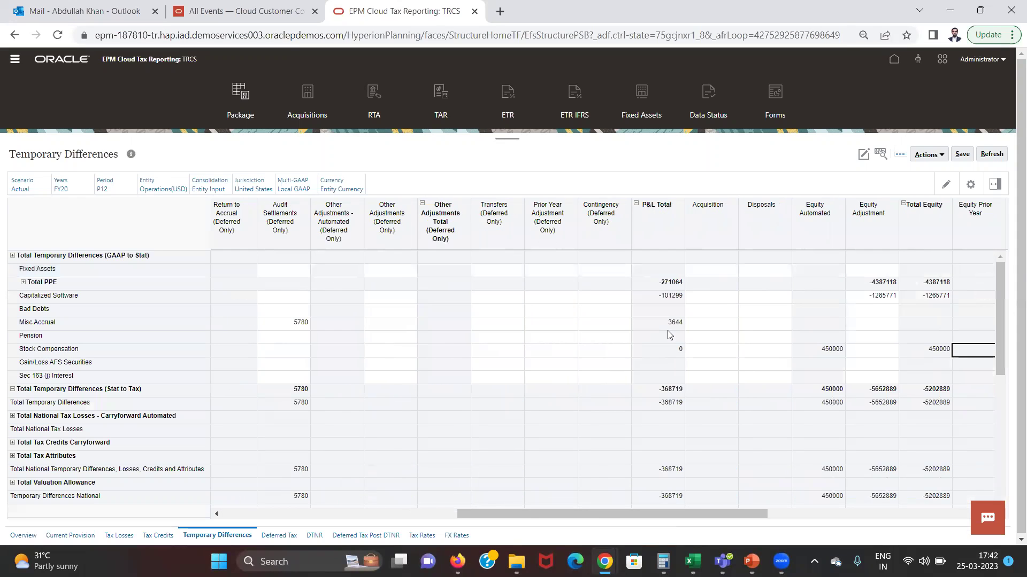
key("Right")
key("Right")
key("Left")
key("Left")
key("Left")
key("Left")
key("Left")
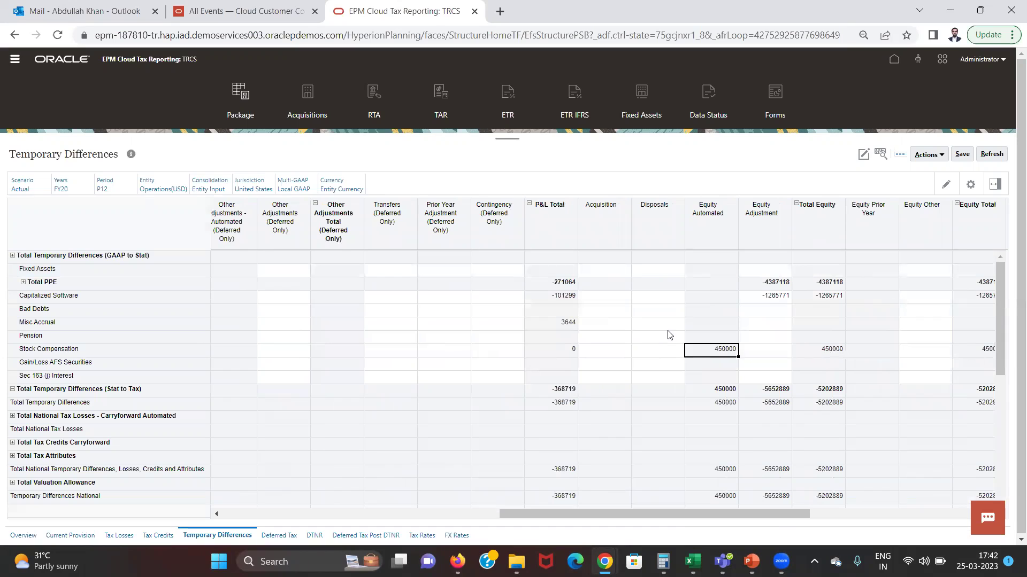
Trace the Stock Compensation row from Equity Automated across to the Temporary Differences Closing Balance
key("Right")
key("Right")
key("Left")
key("Left")
key("Right")
key("Right")
key("Right")
key("Right")
key("Right")
key("Right")
key("Right")
key("Right")
key("Right")
key("Right")
key("Right")
key("Right")
key("Right")
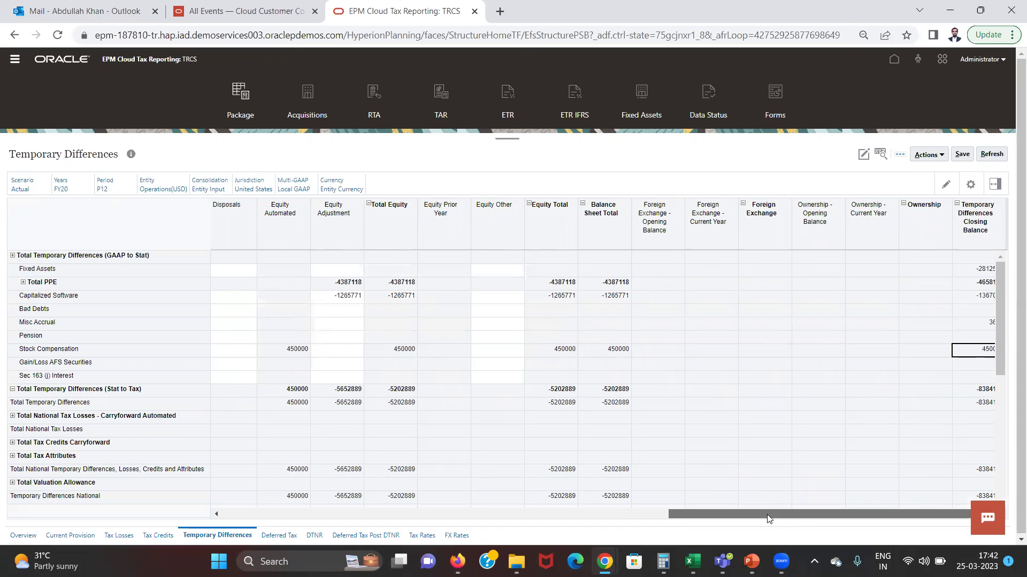
left_click_drag(766, 517, 773, 516)
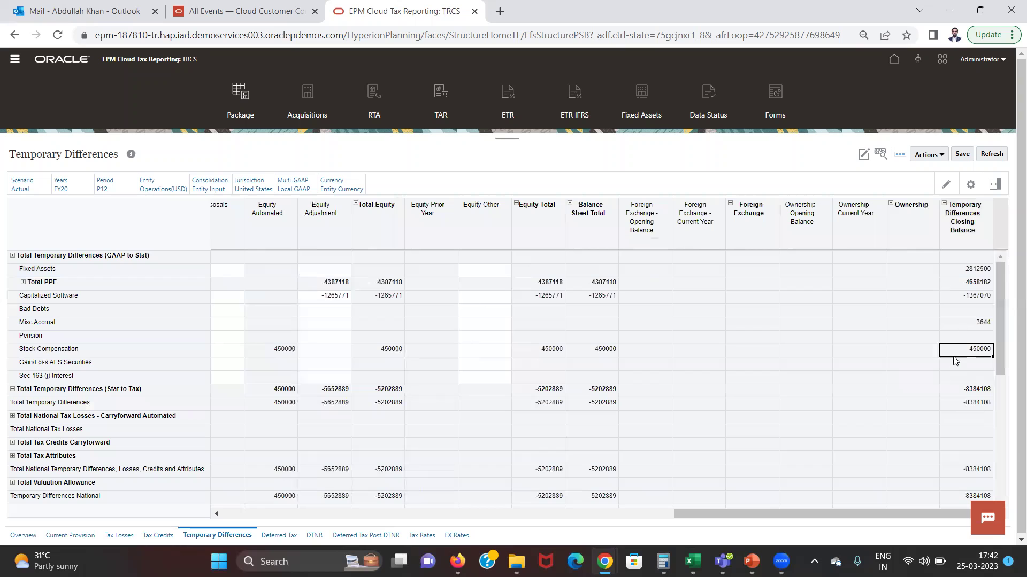
Open the Deferred Tax form, expand Total Temporary Differences (Stat to Tax), and check Stock Compensation under Current Year Total
left_click(278, 536)
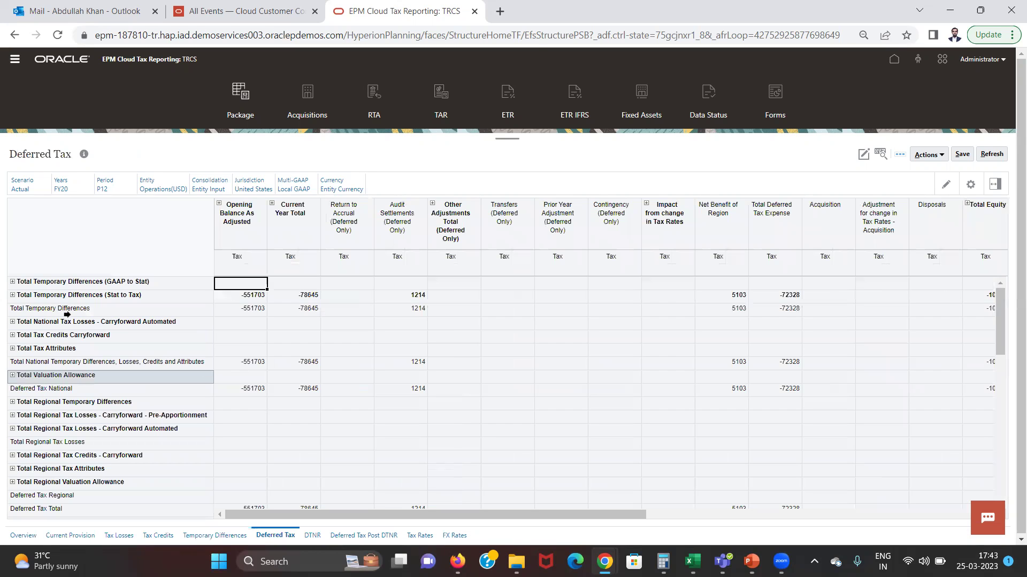
left_click(12, 296)
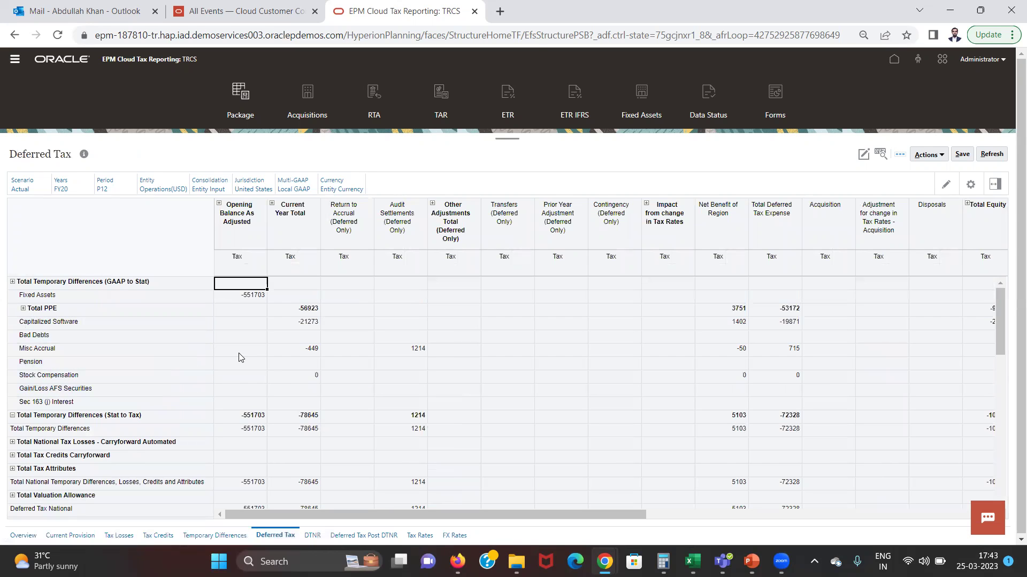
left_click(268, 372)
key("Tab")
left_click(268, 371)
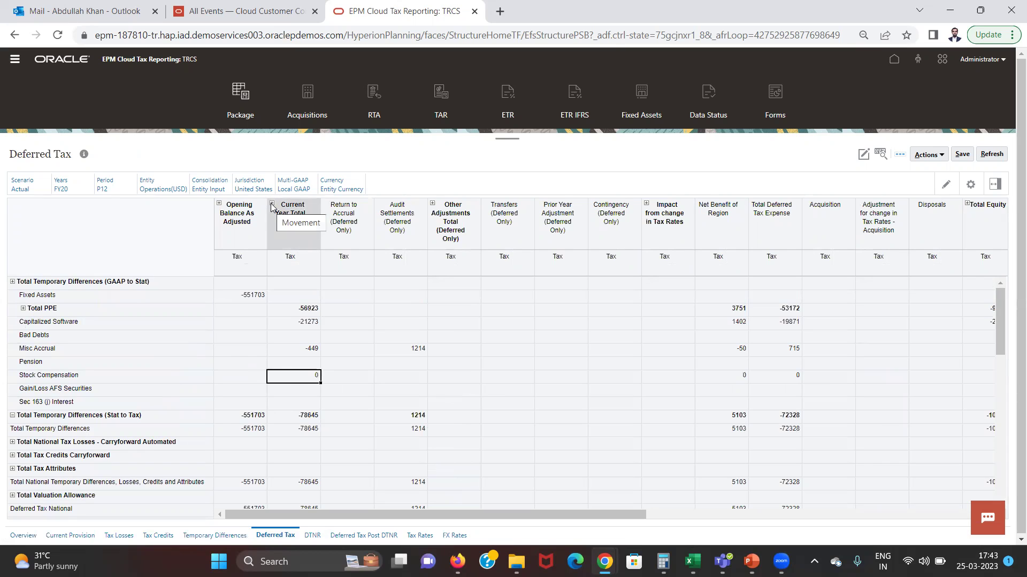
Follow the Stock Compensation deferred tax row across to its Total Equity amount
key("Tab")
key("Right")
key("Right")
key("Right")
key("Right")
key("Right")
key("Right")
key("Right")
key("Right")
key("Right")
key("Right")
key("Right")
key("Right")
key("Right")
key("Right")
key("Right")
key("Right")
key("Right")
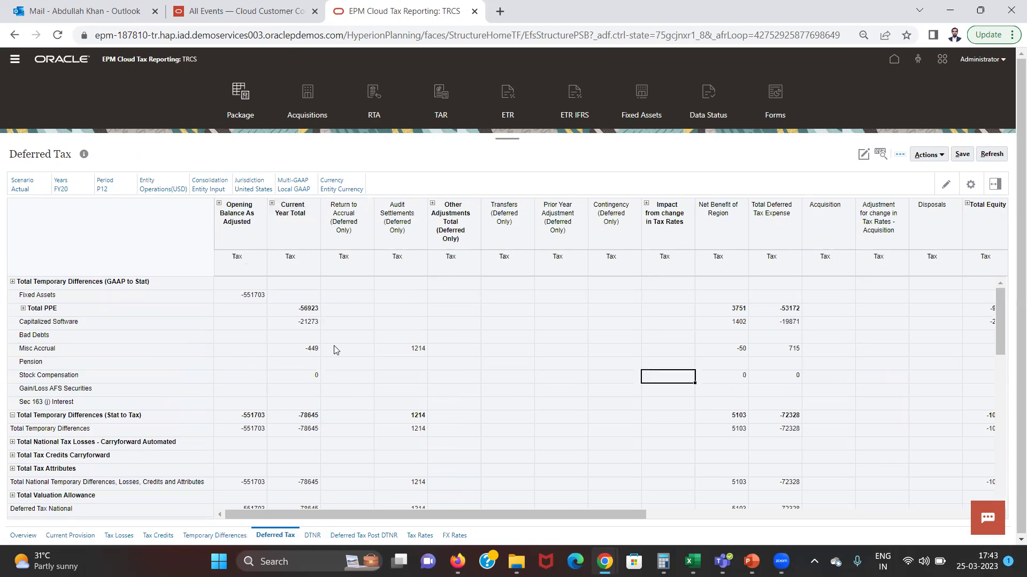
key("Left")
key("Left")
key("Left")
key("Left")
key("Left")
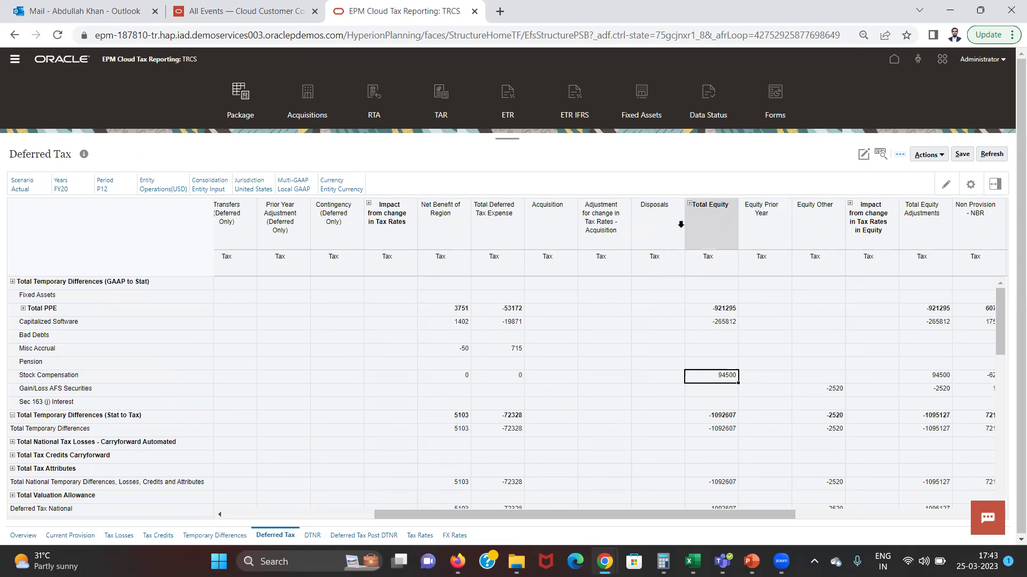
Continue across the Stock Compensation row through Total Equity Adjustments to the Non Current Liabilities closing balance
key("Right")
key("Right")
key("Right")
key("Right")
key("Right")
key("Right")
key("Right")
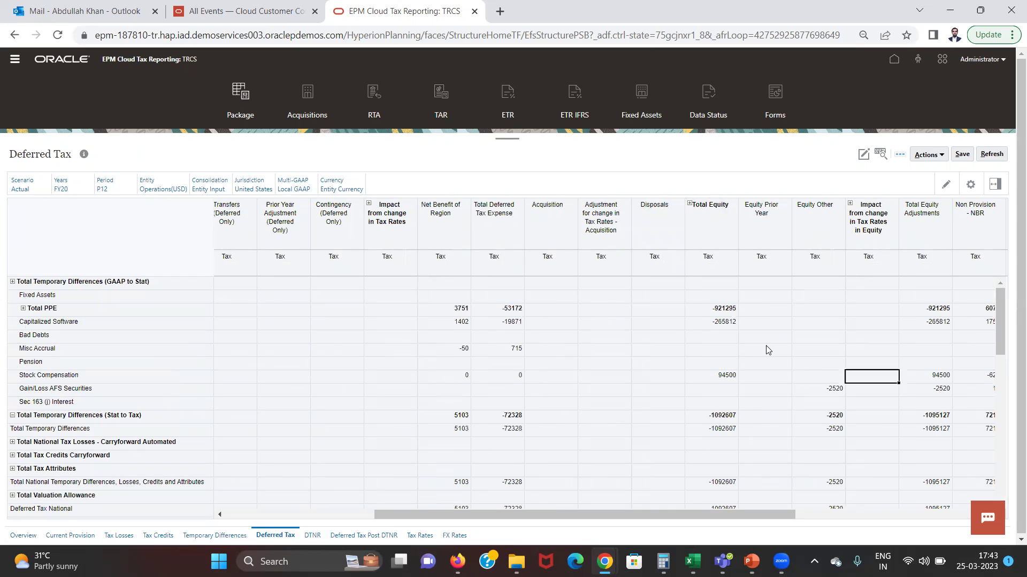
key("Right")
scroll(768, 350, "right", 3)
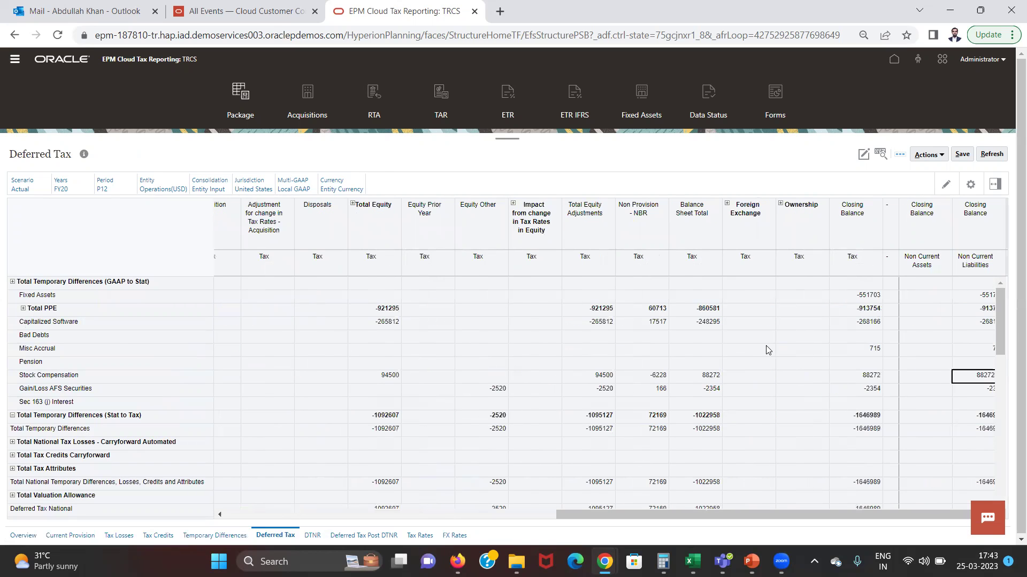
Look down the Non Current Liabilities closing balance column to the Deferred Tax Total rows
key("Down")
key("Down")
key("Down")
key("Down")
key("Down")
key("Down")
key("Down")
key("Down")
key("Down")
key("Down")
key("Down")
key("Down")
key("Down")
key("Down")
key("Down")
key("Down")
key("Down")
key("Down")
key("Down")
key("Down")
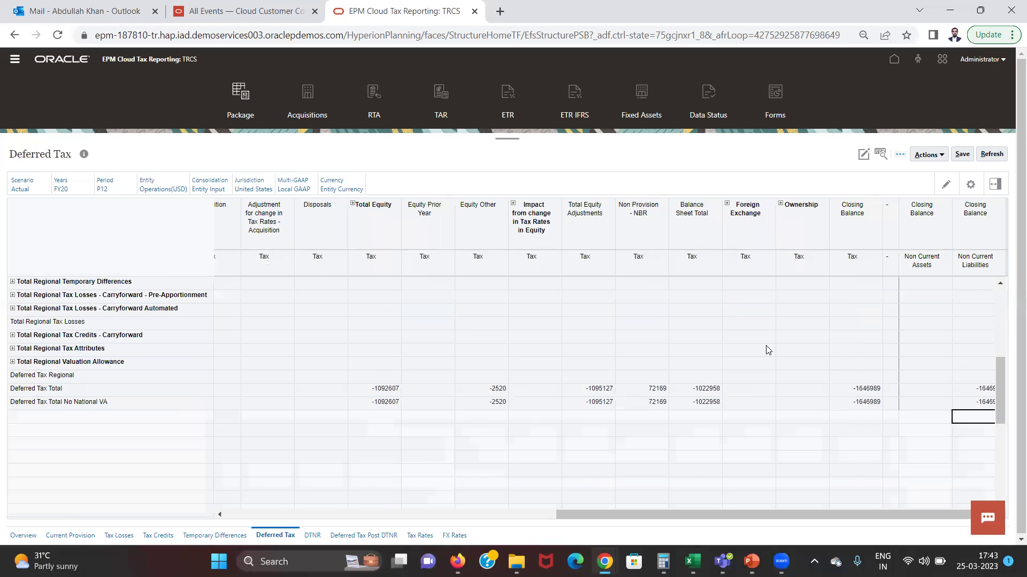
key("Up")
key("Up")
key("Up")
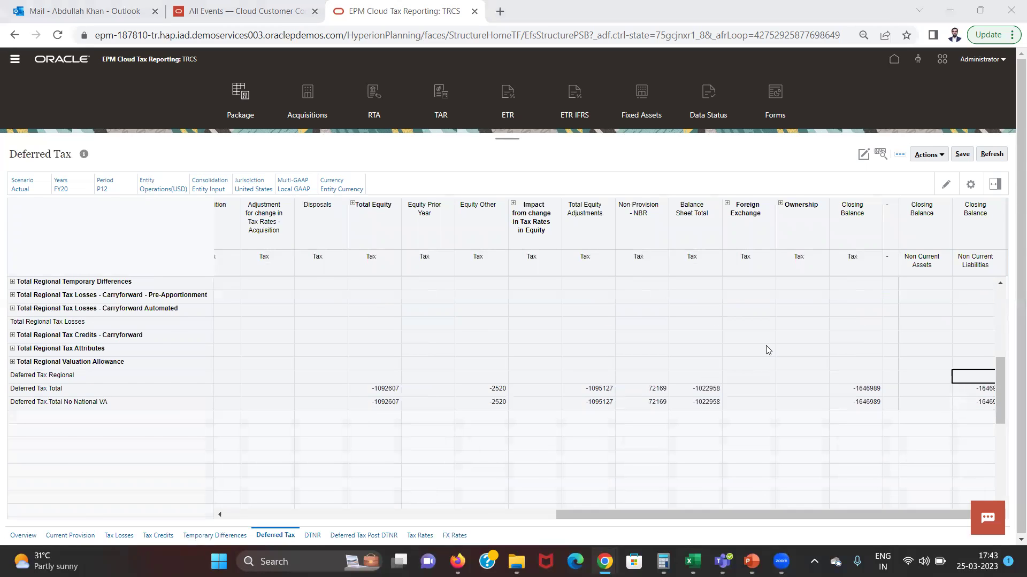
Switch to the Excel workbook and make the four equity temporary difference amounts in C10:C13 bold
key("alt+Tab")
key("Up")
key("Up")
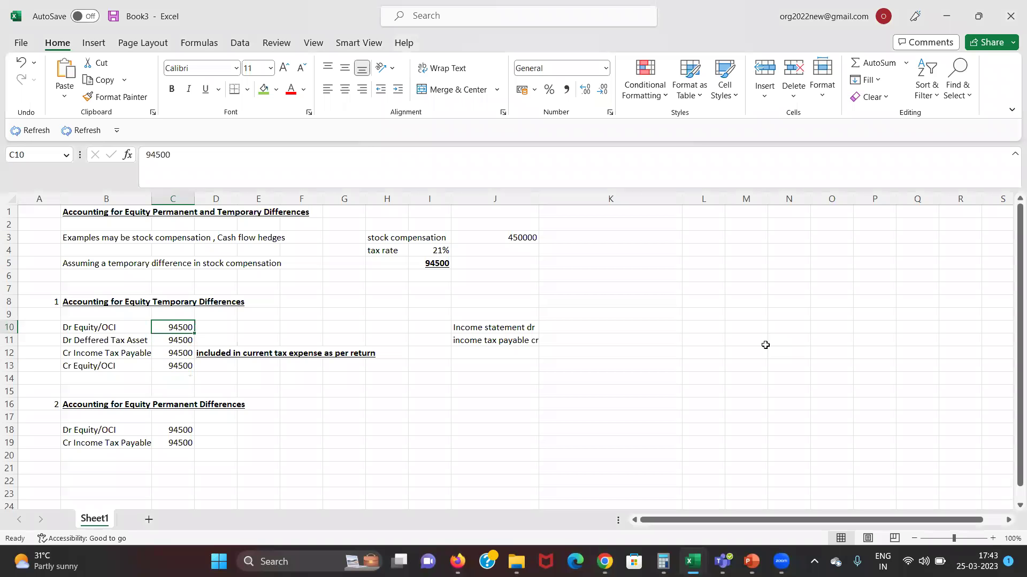
key("shift+Down")
key("shift+Down")
key("shift+Down")
key("ctrl+b")
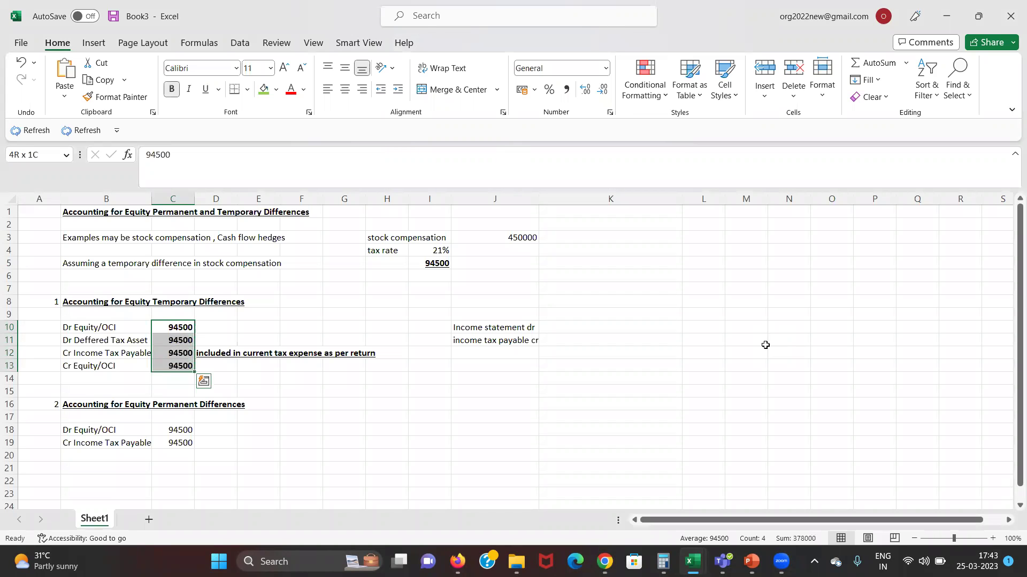
Review the amounts of the equity temporary difference entries, from Dr Equity/OCI through Cr Equity/OCI
key("Left")
key("Down")
key("Right")
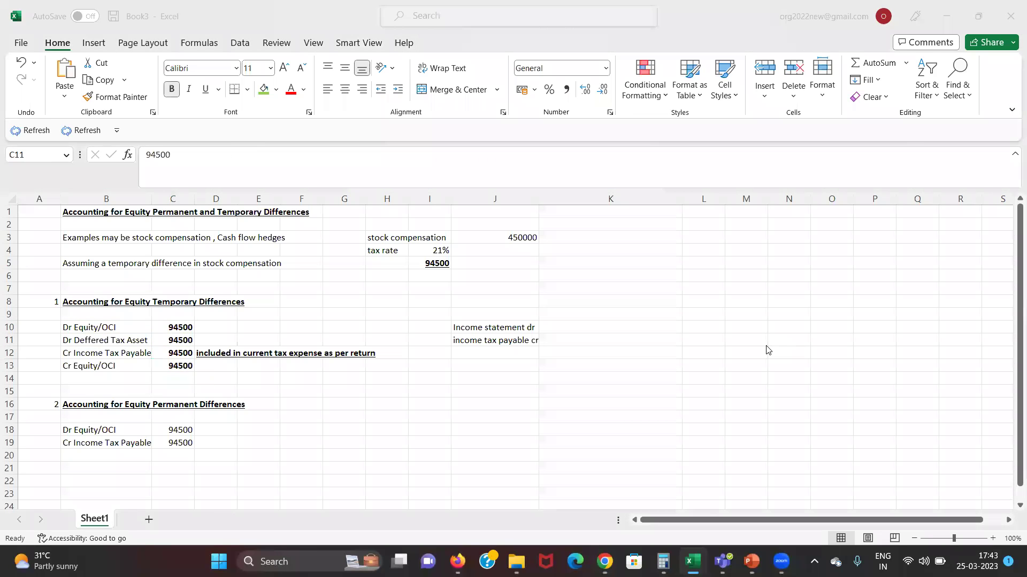
key("alt+Tab")
key("alt+Tab")
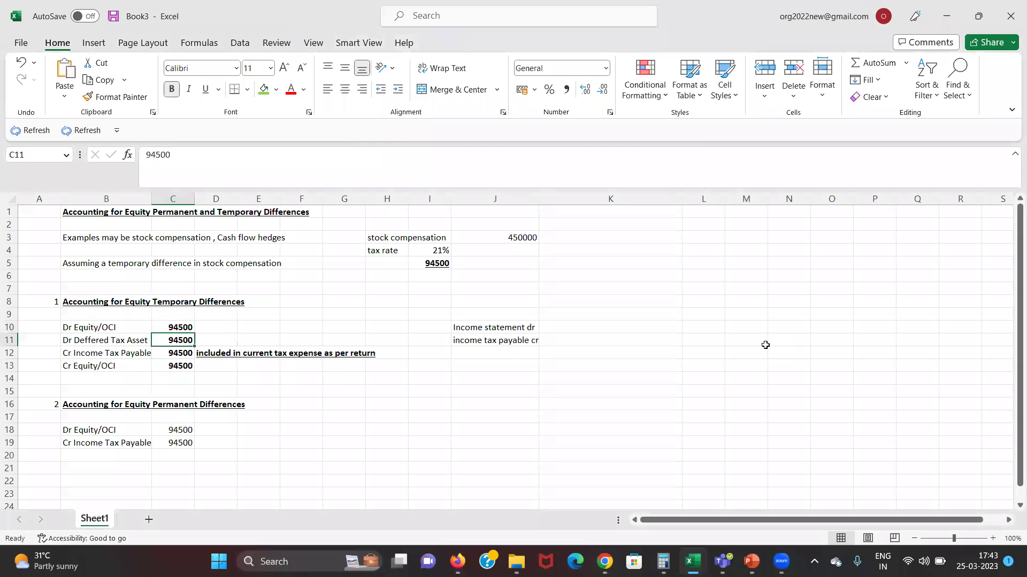
key("Down")
key("Up")
key("Up")
key("Down")
key("Down")
key("Down")
key("Up")
key("Up")
key("Up")
Make the Dr Equity/OCI and Cr Equity/OCI labels of the temporary differences entry bold
key("Left")
key("ctrl+b")
key("Down")
key("Down")
key("Down")
key("ctrl+b")
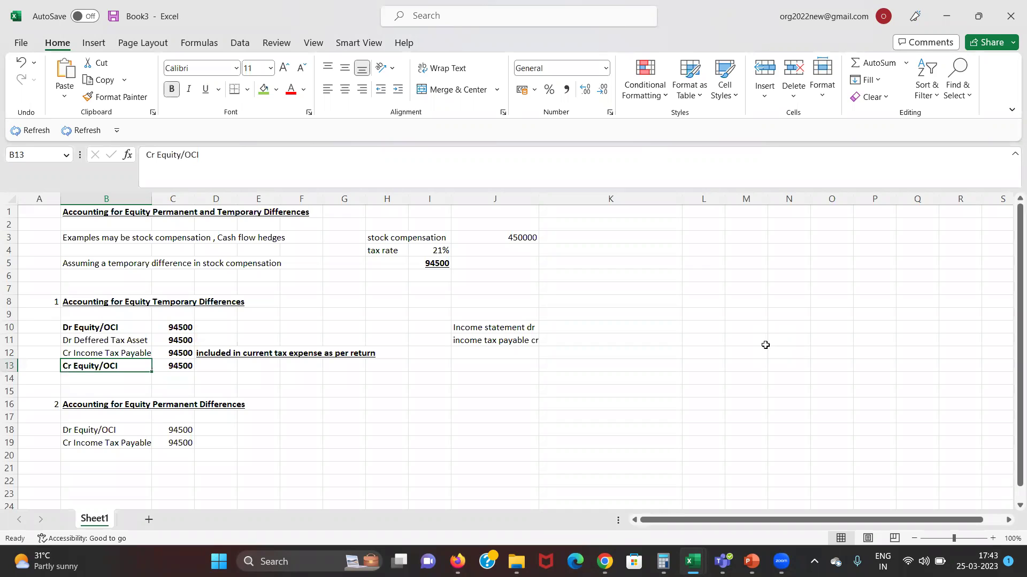
Review the Dr Deffered Tax Asset entry, then go down to the Accounting for Equity Permanent Differences heading
key("Up")
key("Up")
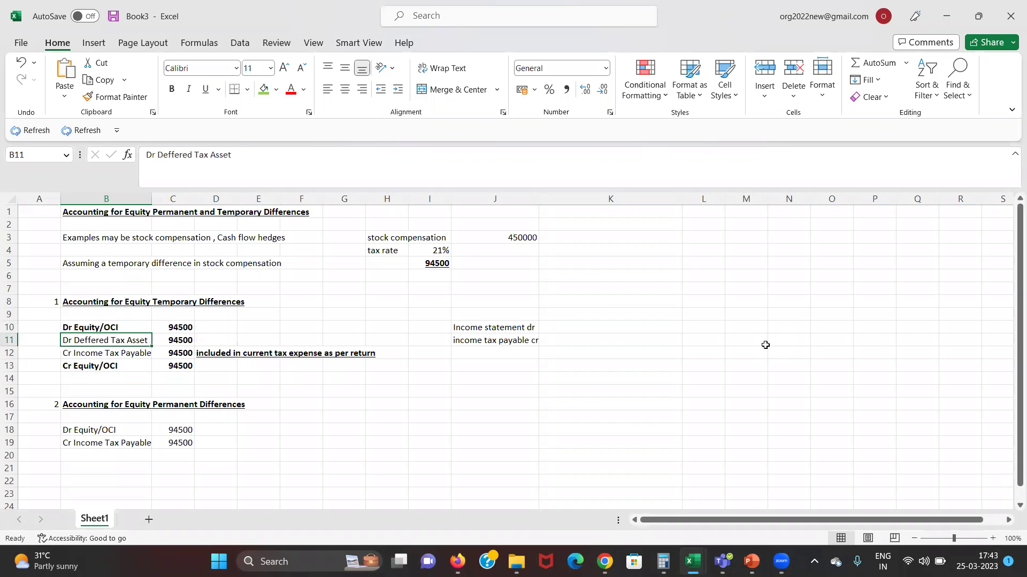
key("Down")
key("Down")
key("Down")
key("Down")
key("Down")
key("Down")
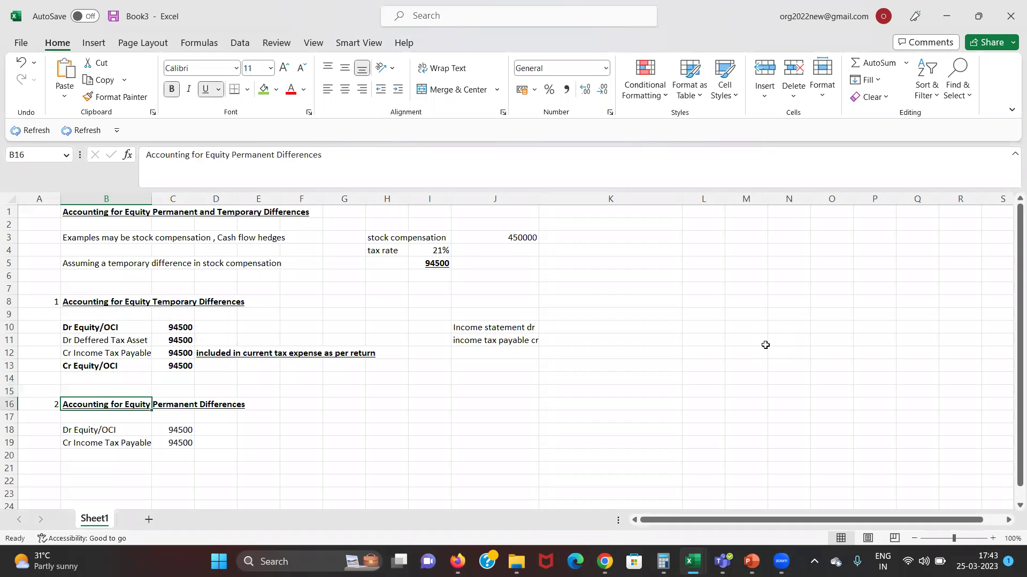
Switch back to EPM Cloud Tax Reporting and check Deferred Tax Total in the Non Current Liabilities closing balance
key("alt+Tab")
key("Down")
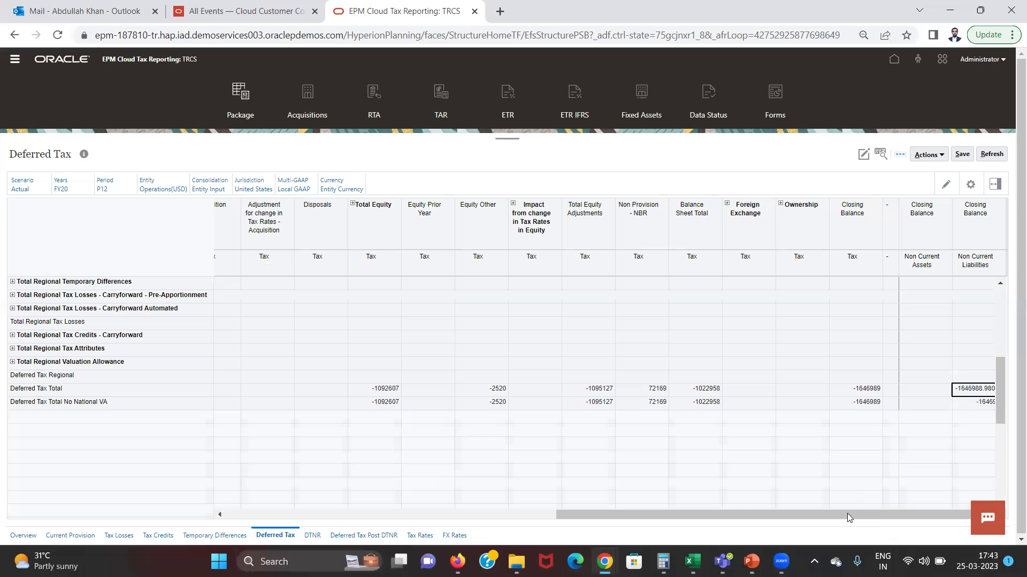
left_click_drag(846, 515, 877, 519)
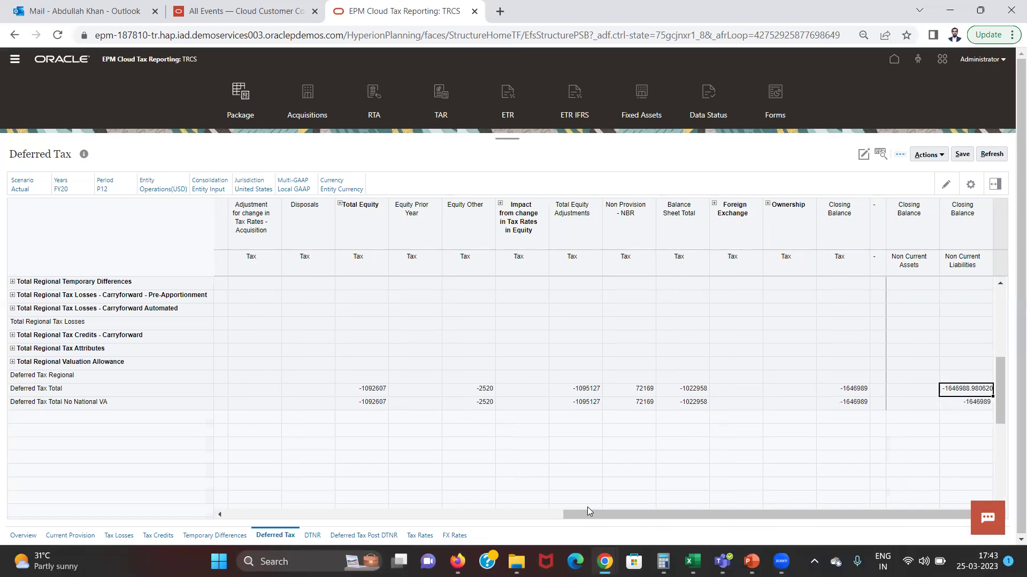
Open the TAR form and look down to the Total Equity Adjustments and Ending Balance rows
left_click(454, 111)
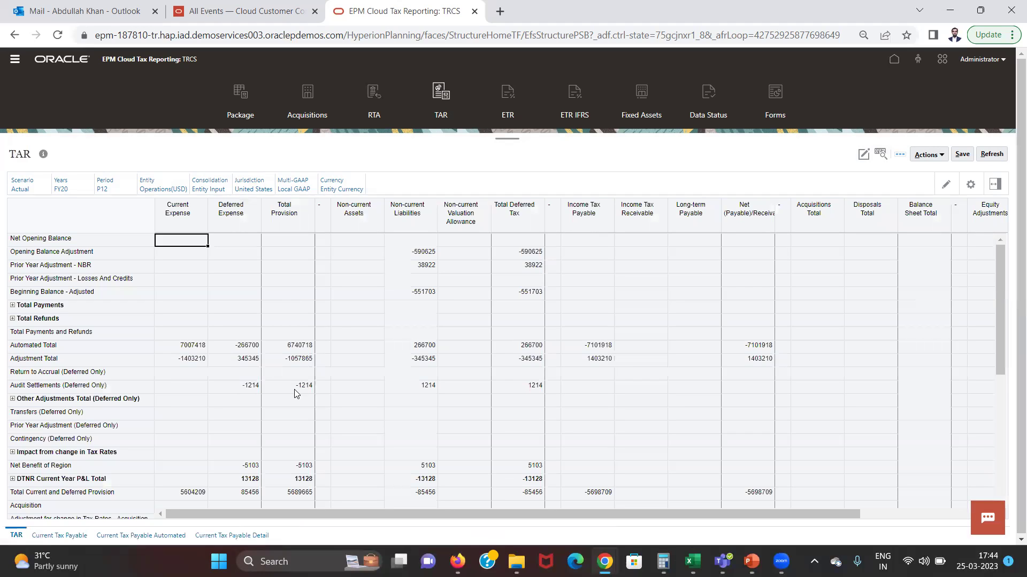
left_click(295, 390)
key("Left")
scroll(296, 394, "down", 5)
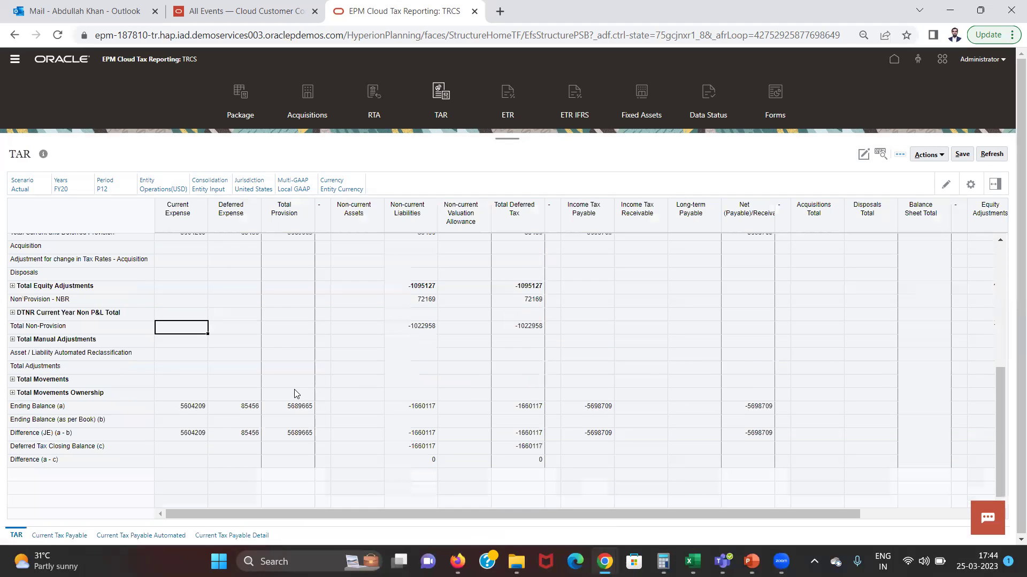
Examine the TAR rows down the Current Expense column, from the opening rows to the closing ones
scroll(296, 394, "up", 5)
key("Up")
key("Up")
key("Up")
key("Up")
key("Up")
key("Left")
key("Down")
key("Down")
key("Down")
key("Down")
key("Down")
key("Down")
key("Down")
key("Down")
key("Down")
key("Down")
key("Down")
key("Down")
key("Down")
key("Down")
key("Down")
key("Down")
key("Up")
key("Up")
key("Up")
key("Down")
Return to the Package forms, open Current Provision, and check the Total amount of the Current Provision row
left_click(236, 120)
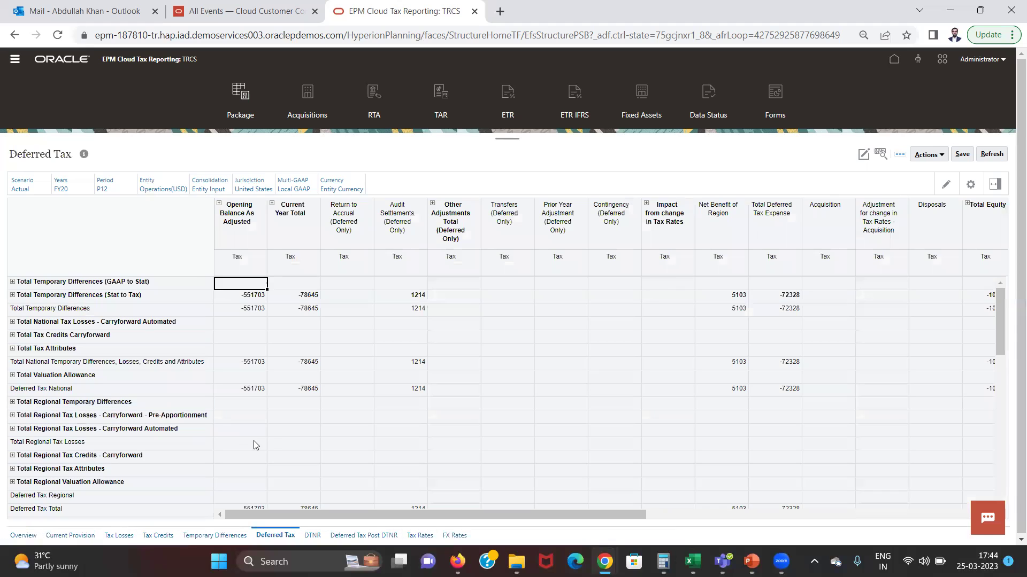
left_click(253, 444)
key("Down")
key("Down")
key("Down")
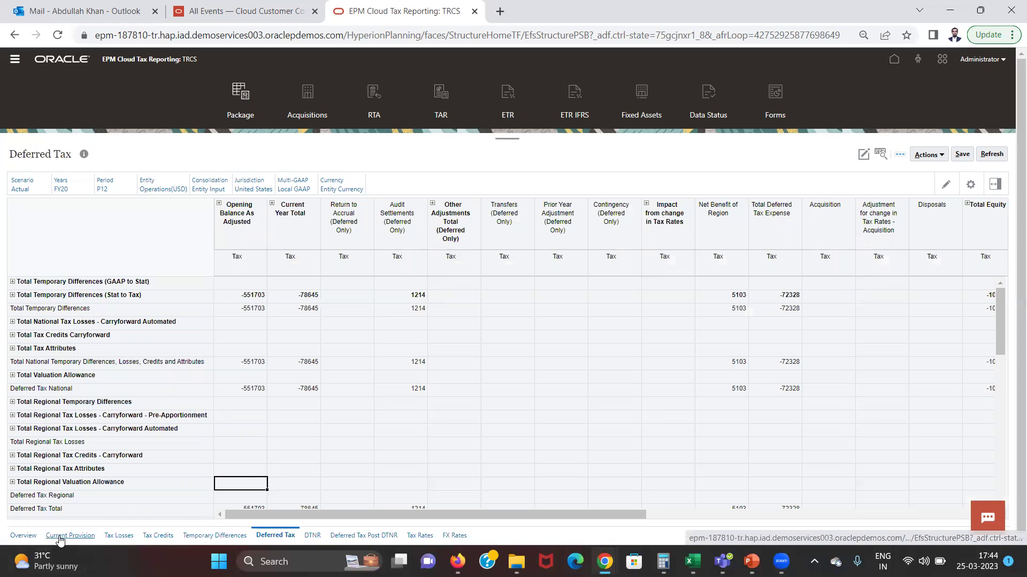
left_click(60, 536)
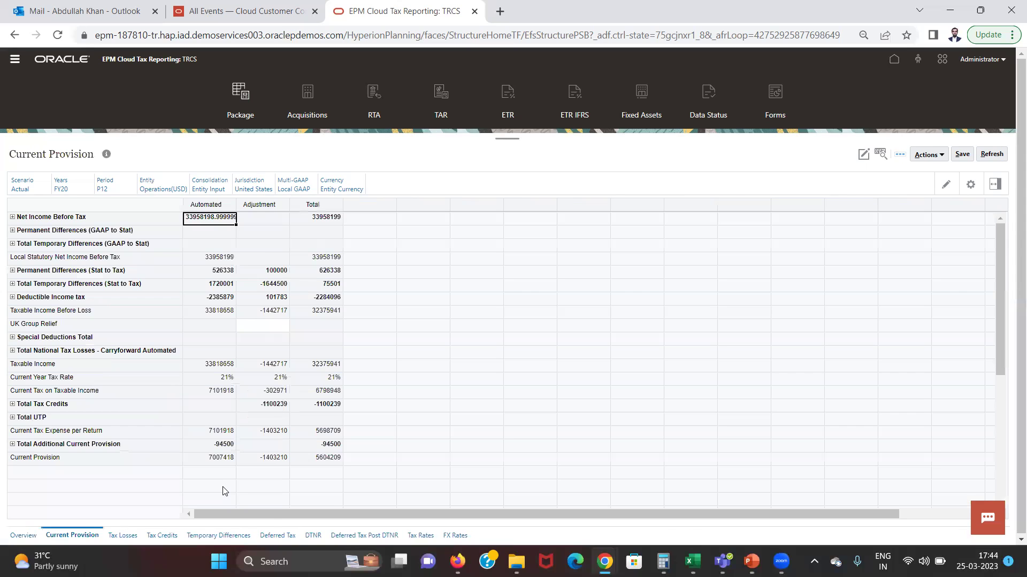
left_click(223, 492)
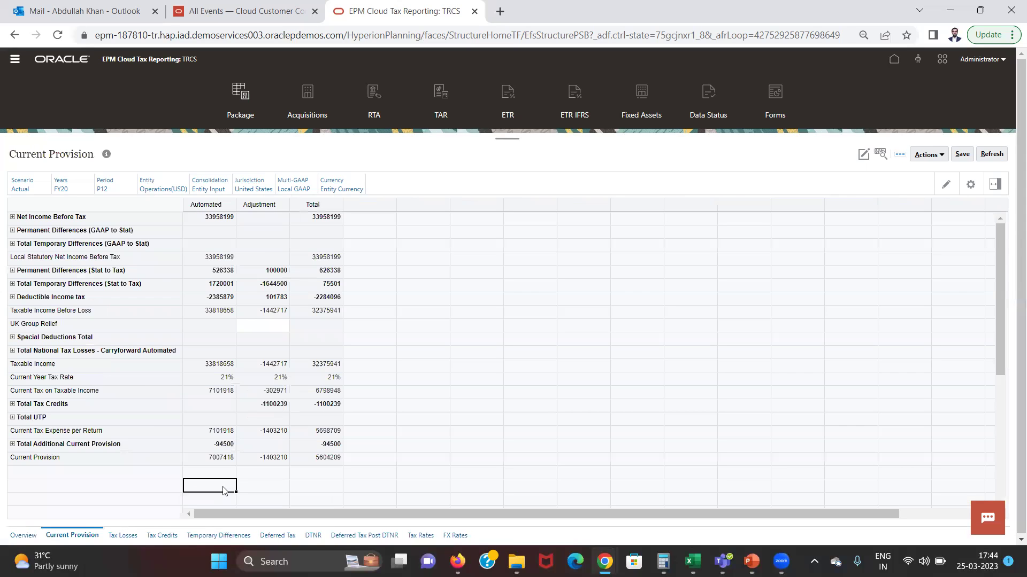
key("Up")
key("Up")
key("Right")
key("Right")
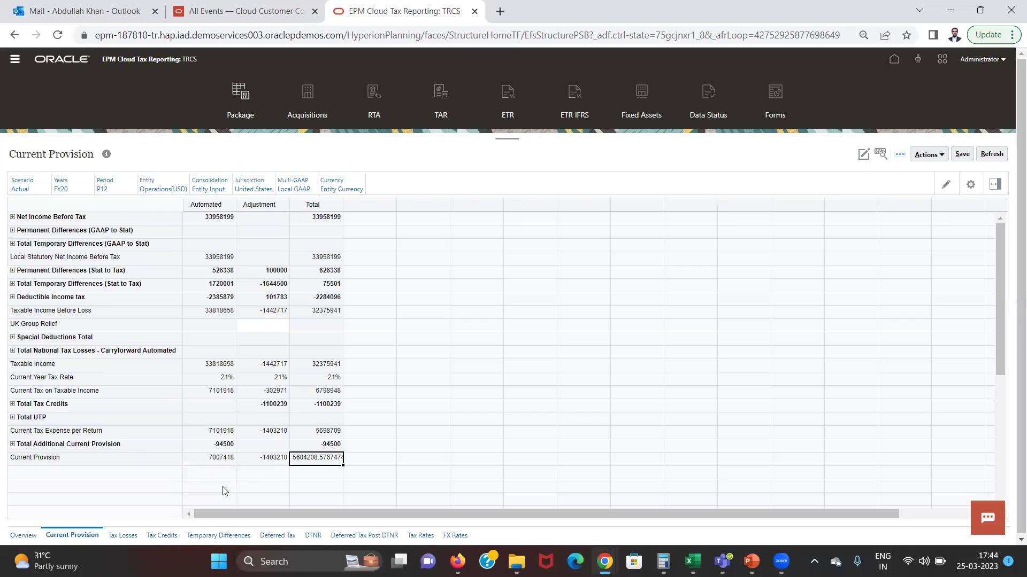
Open the TAR form and examine the Equity Adjustments and Equity Adjustments Total columns down to the Total Equity Adjustments and Non-Provision rows
left_click(454, 99)
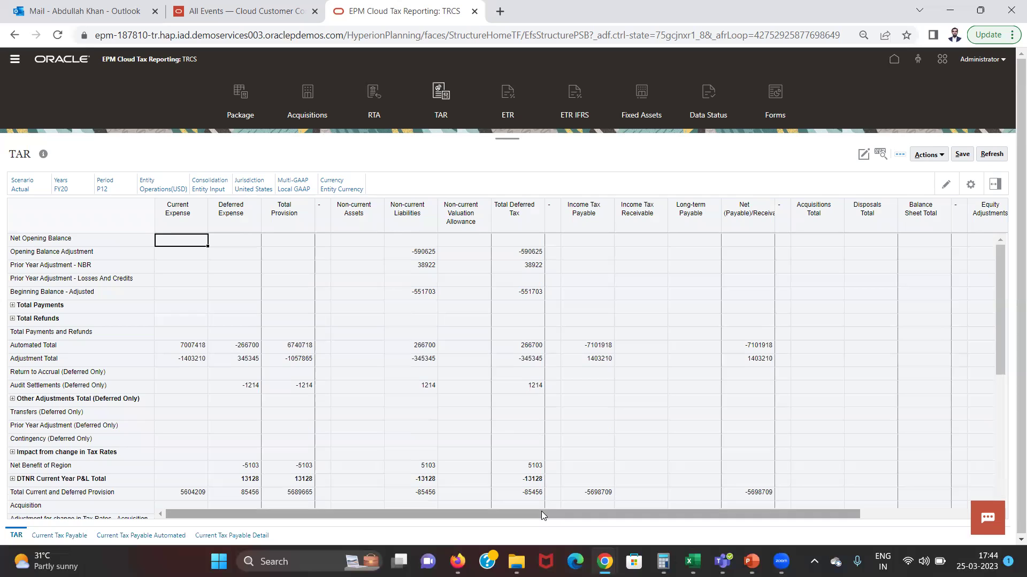
left_click_drag(587, 515, 705, 512)
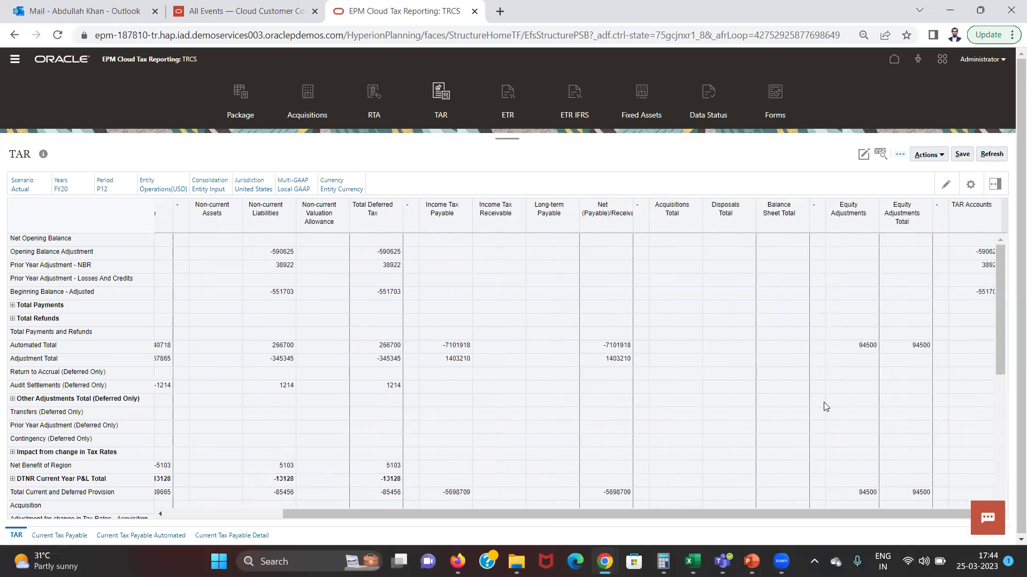
left_click(861, 360)
key("Right")
key("Right")
key("Right")
key("Left")
key("Left")
key("Down")
key("Down")
key("Down")
key("Down")
key("Down")
key("Down")
key("Down")
key("Down")
key("Down")
key("Down")
key("Down")
key("Down")
key("Down")
key("Down")
key("Down")
key("Down")
key("Down")
key("Down")
key("Down")
key("Down")
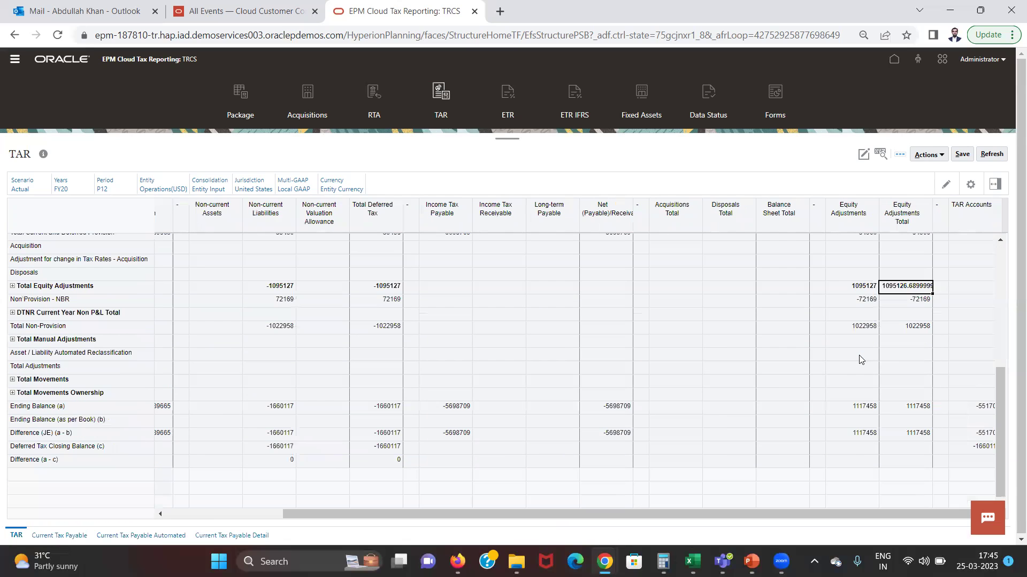
key("Down")
key("Down")
key("Down")
Go back up the TAR form's Equity Adjustments Total column to review the provision rows
key("Up")
key("Up")
key("Up")
key("Up")
key("Up")
key("Up")
key("Up")
key("Up")
key("Up")
key("Up")
key("Up")
key("Up")
key("Up")
key("Up")
key("Up")
key("Up")
key("Up")
key("Up")
key("Up")
key("Up")
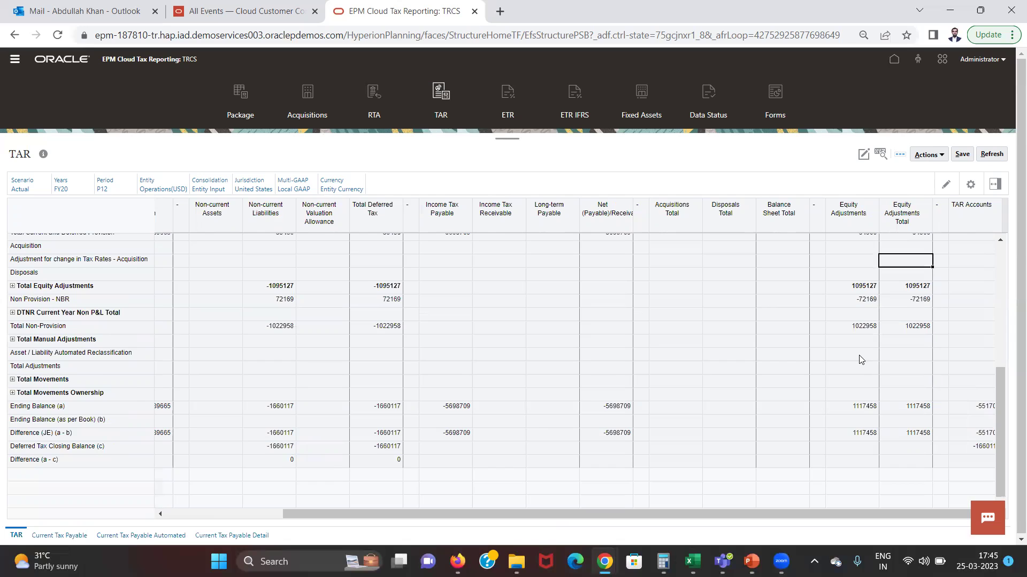
key("Up")
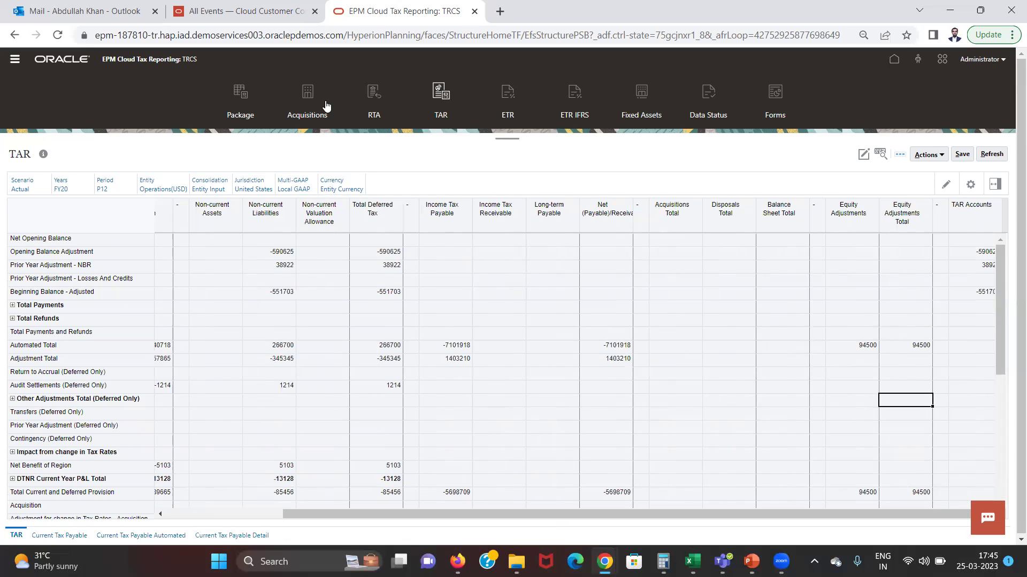
Return to Current Provision, expand Permanent Differences (Stat to Tax), and examine the Automated column from Perm11 down to Current Tax Expense per Return
left_click(229, 101)
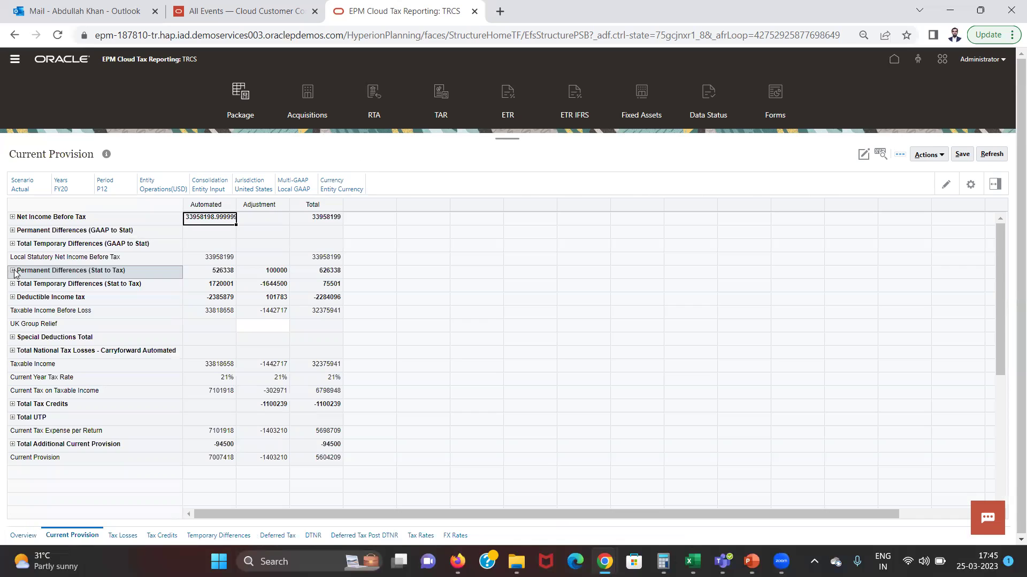
left_click(12, 271)
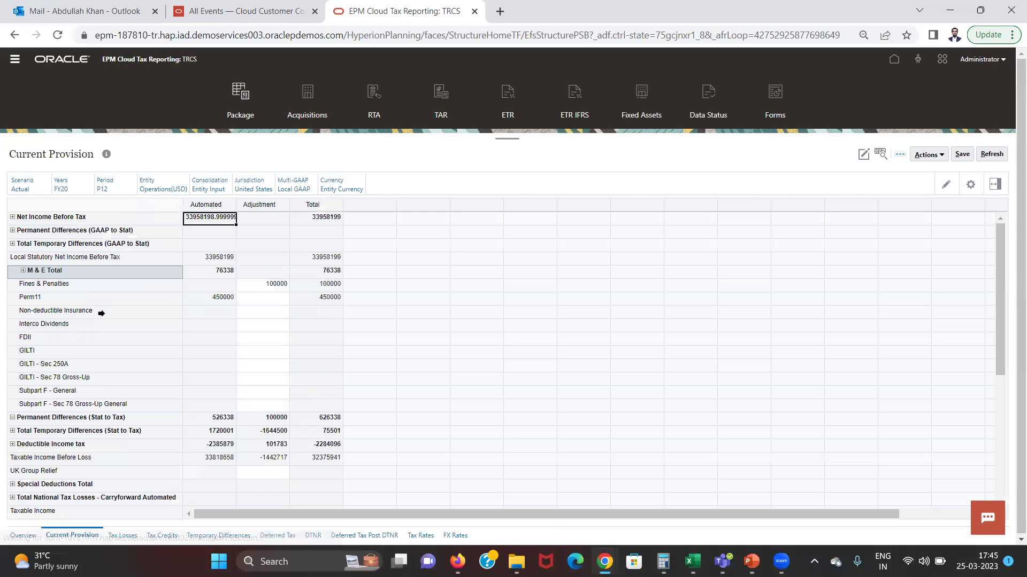
left_click(189, 302)
key("Down")
key("Down")
key("Down")
key("Down")
key("Down")
key("Down")
key("Down")
key("Down")
key("Down")
key("Down")
key("Down")
key("Down")
key("Down")
key("Down")
key("Down")
key("Down")
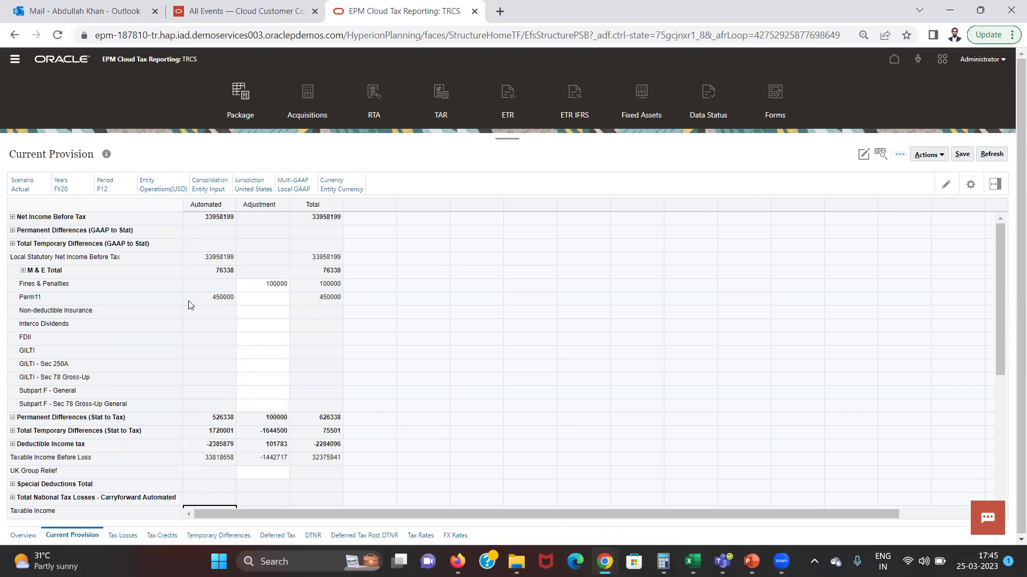
key("Down")
key("Down")
key("Down")
key("Down")
key("Down")
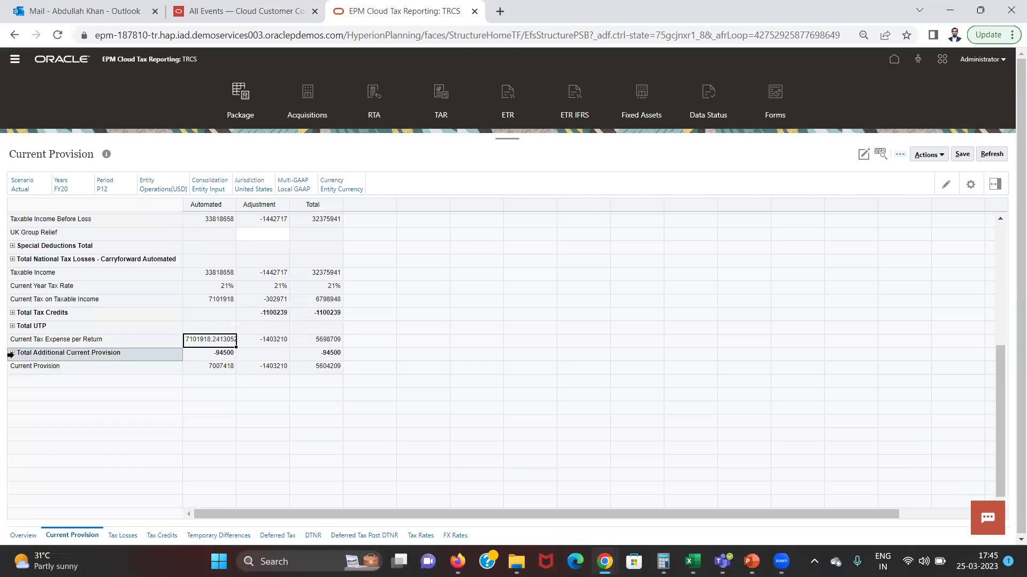
Expand Total Additional Current Provision through Additional Current Provision - Calculated to the accounts under Equity Reversals for National
left_click(12, 354)
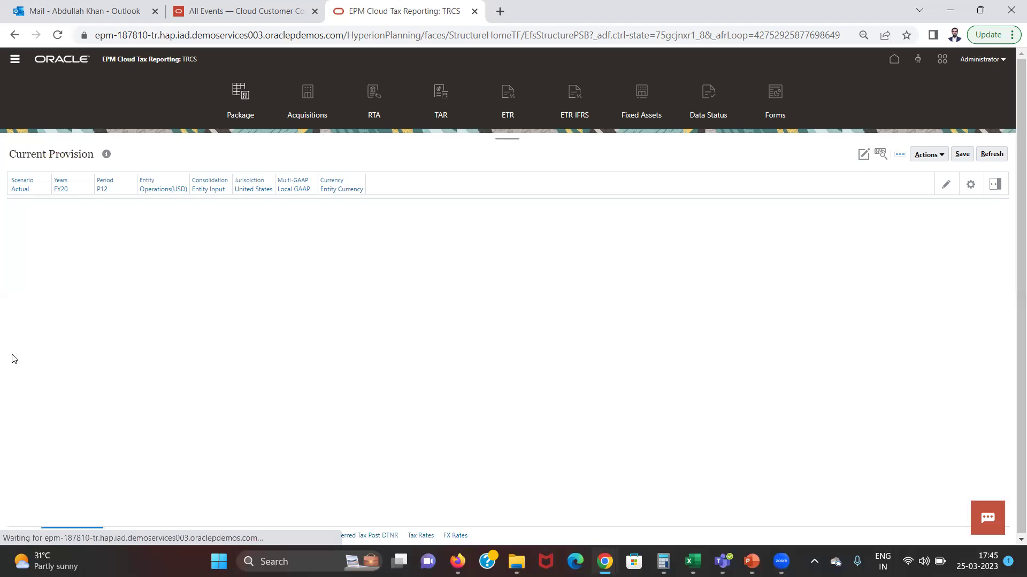
left_click(198, 450)
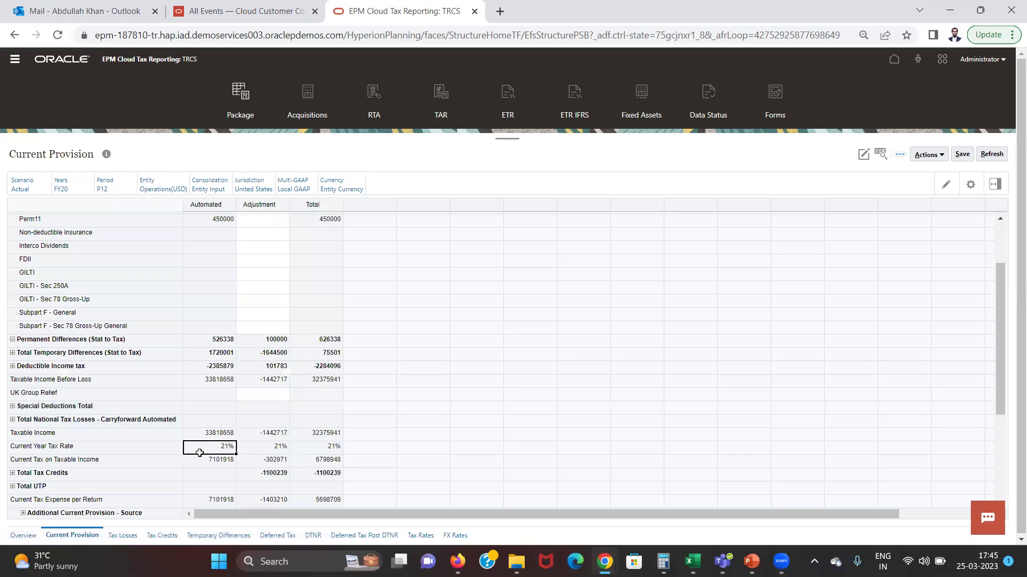
key("Down")
key("Down")
key("Down")
key("Down")
key("Down")
key("Down")
key("Down")
key("Down")
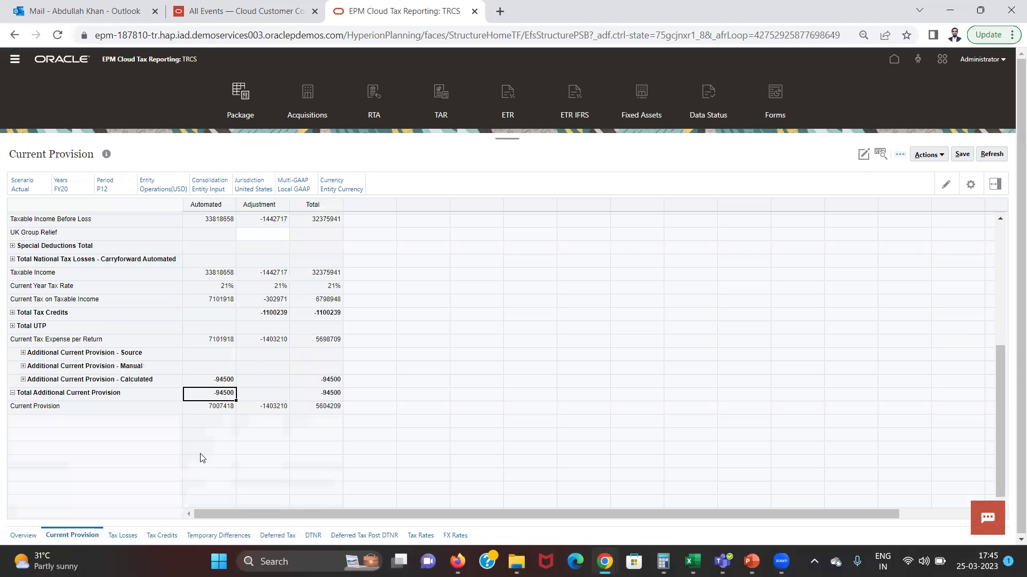
left_click(23, 380)
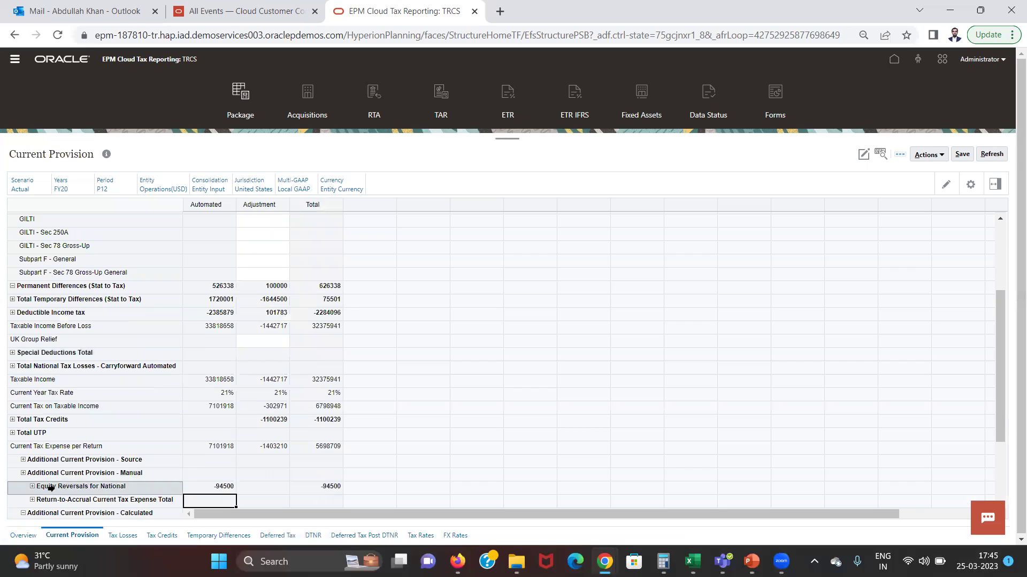
left_click(32, 488)
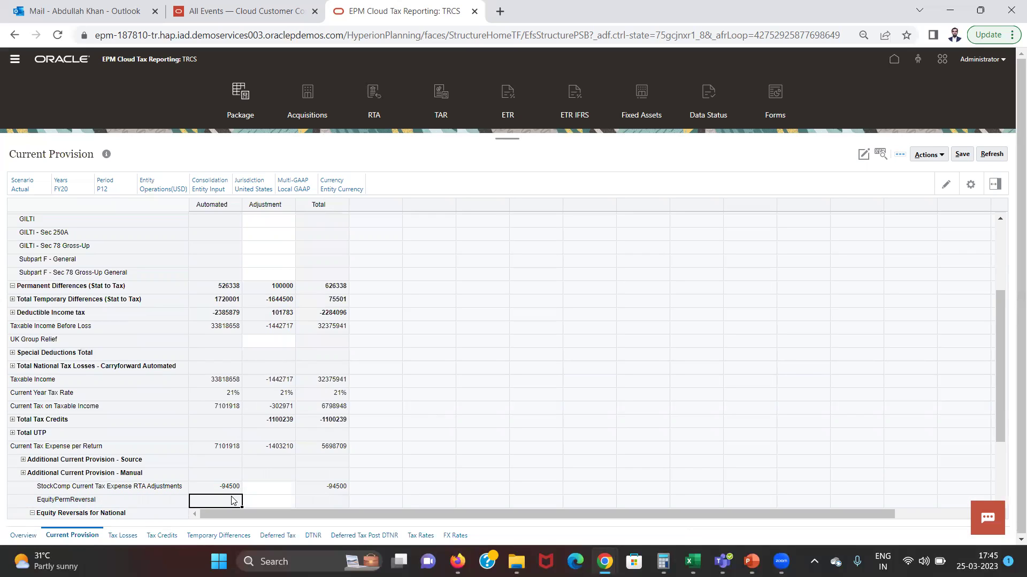
Leave the provision forms and open the Dimensions editor on the Account dimension
left_click(895, 62)
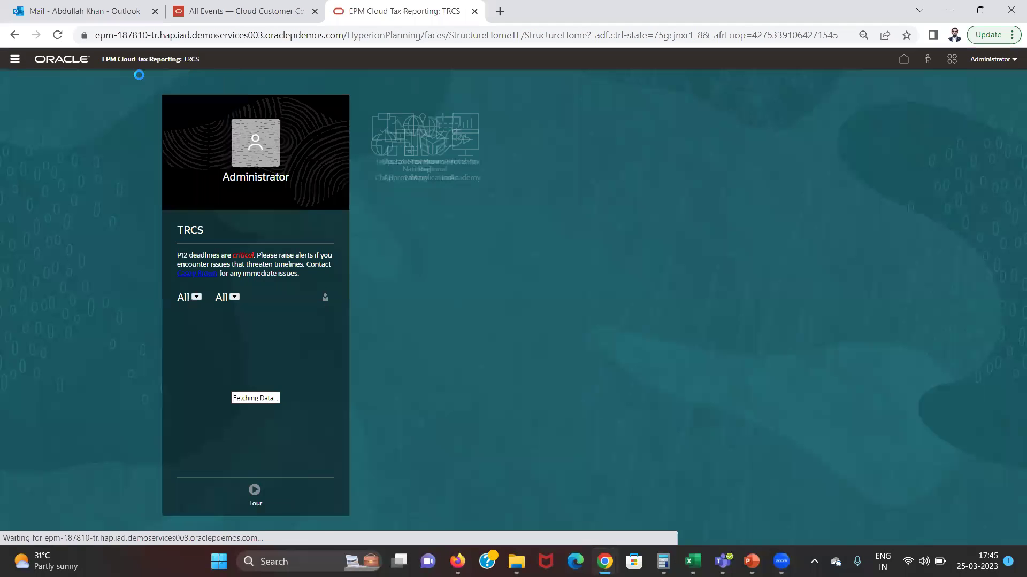
left_click(15, 62)
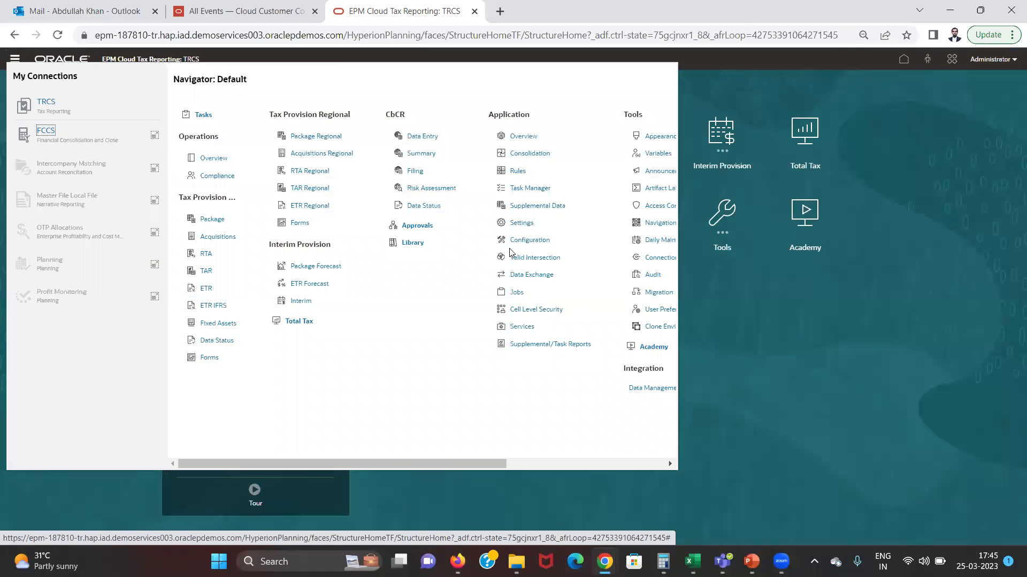
left_click(593, 465)
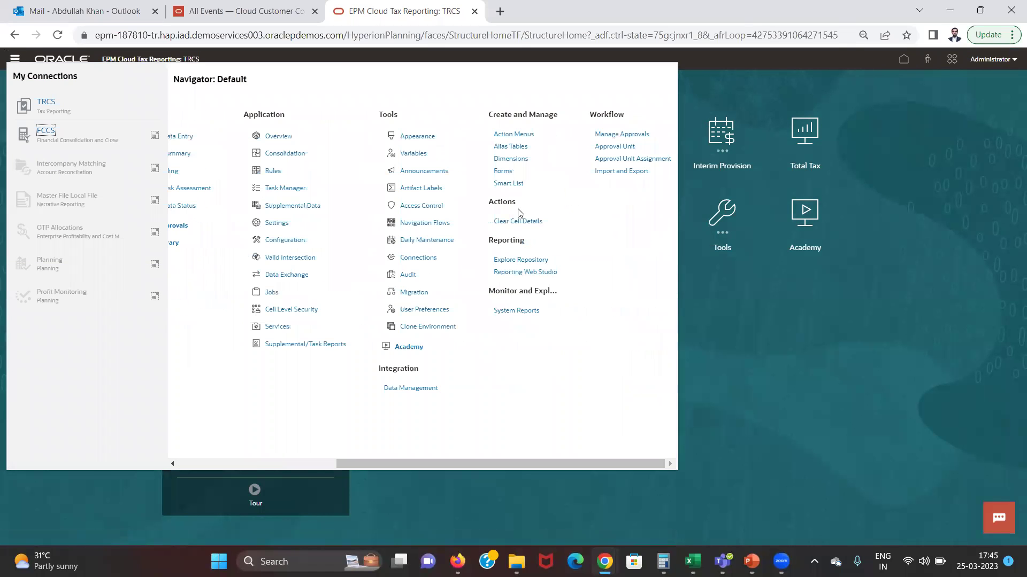
left_click(496, 159)
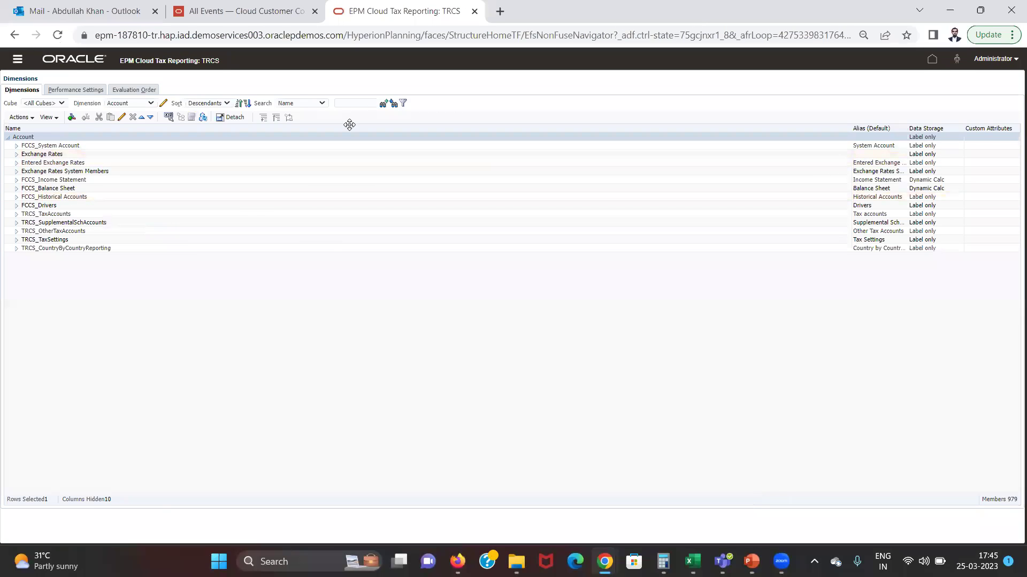
Search the Account dimension by both name and alias for "perm"
left_click(320, 104)
left_click(305, 126)
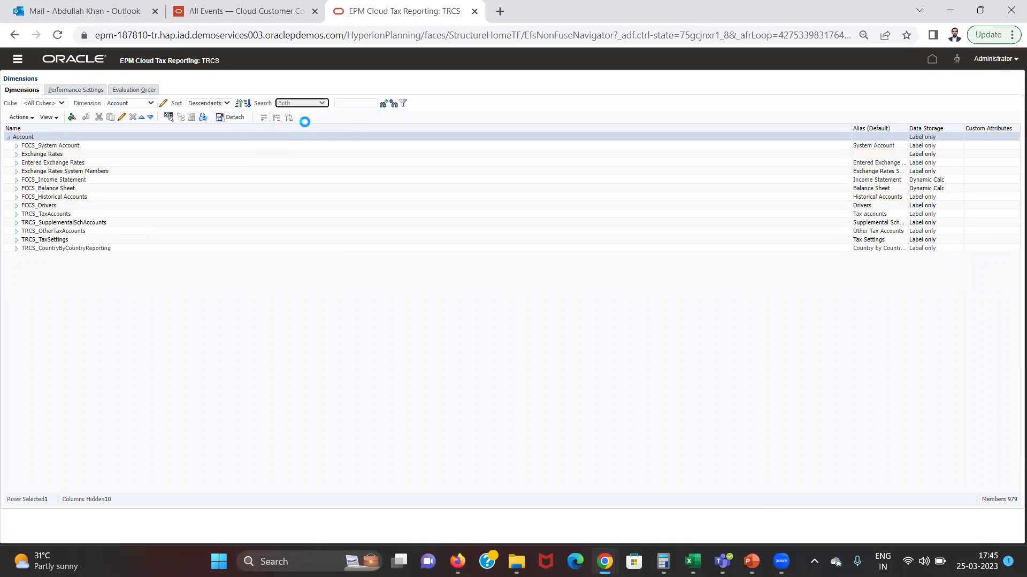
left_click(352, 102)
type("perm")
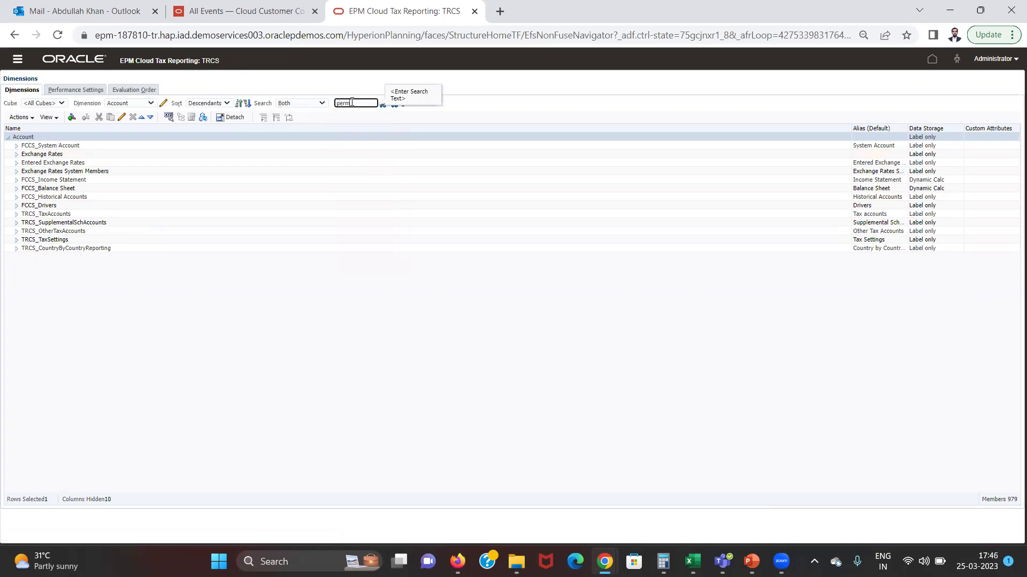
left_click(395, 108)
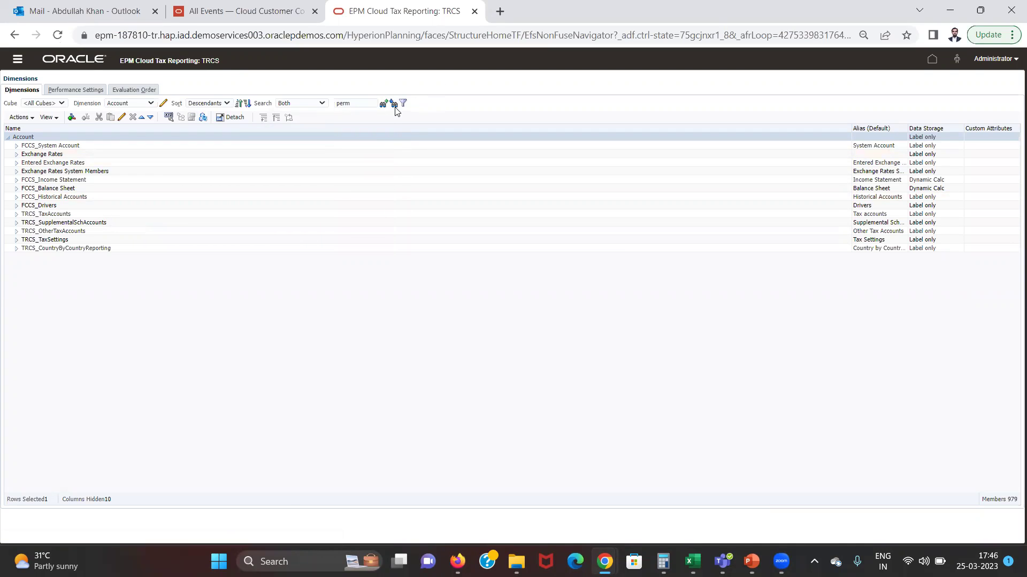
left_click(395, 107)
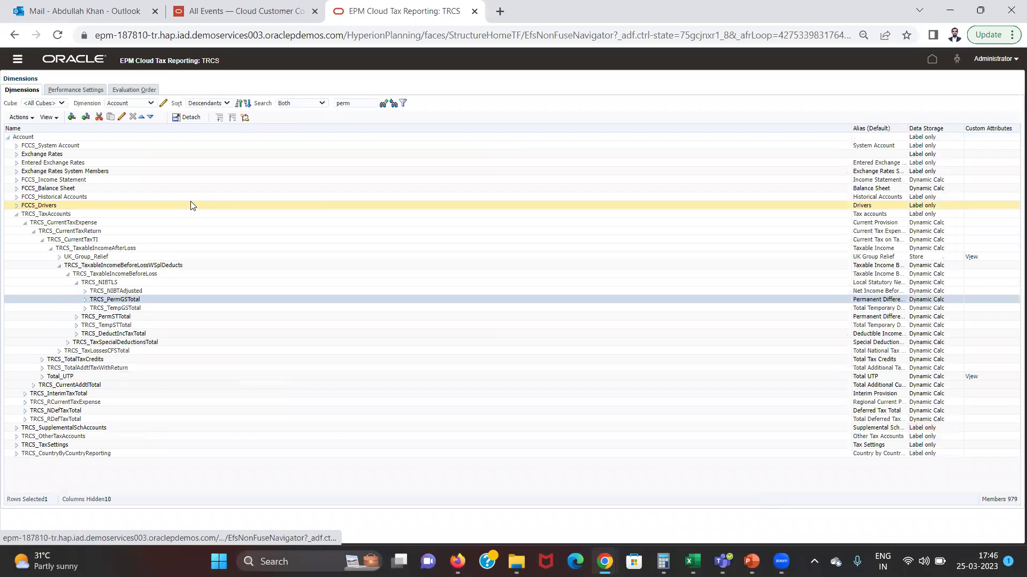
Expand TRCS_PermSTTotal and open the attribute values of the Perm11 member
left_click(78, 318)
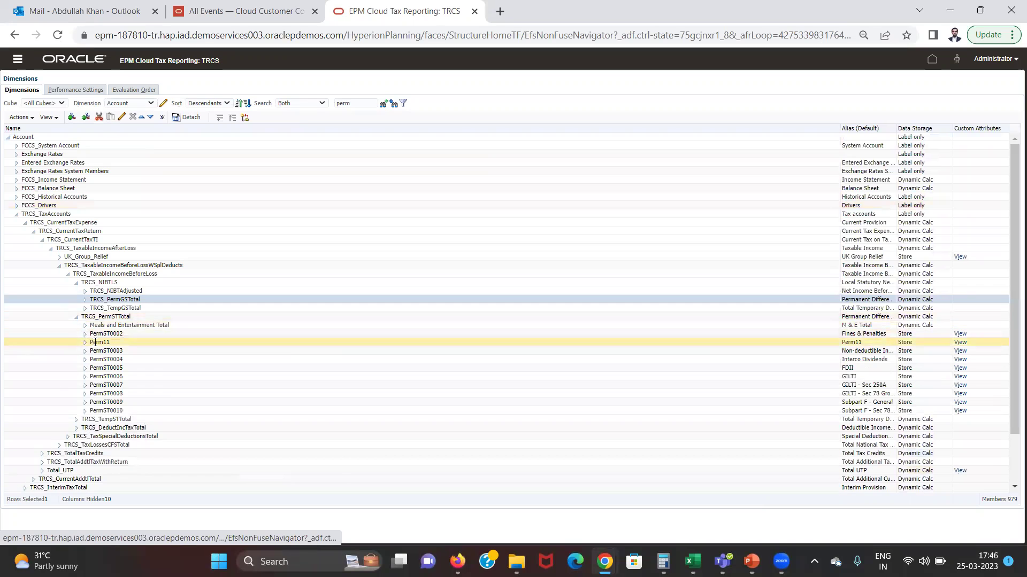
left_click(95, 342)
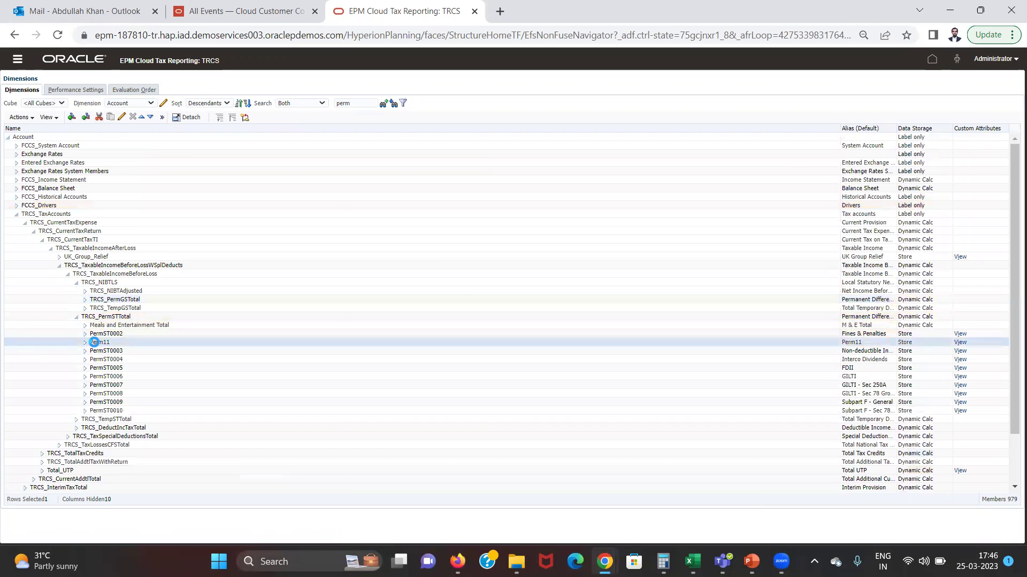
left_click(960, 343)
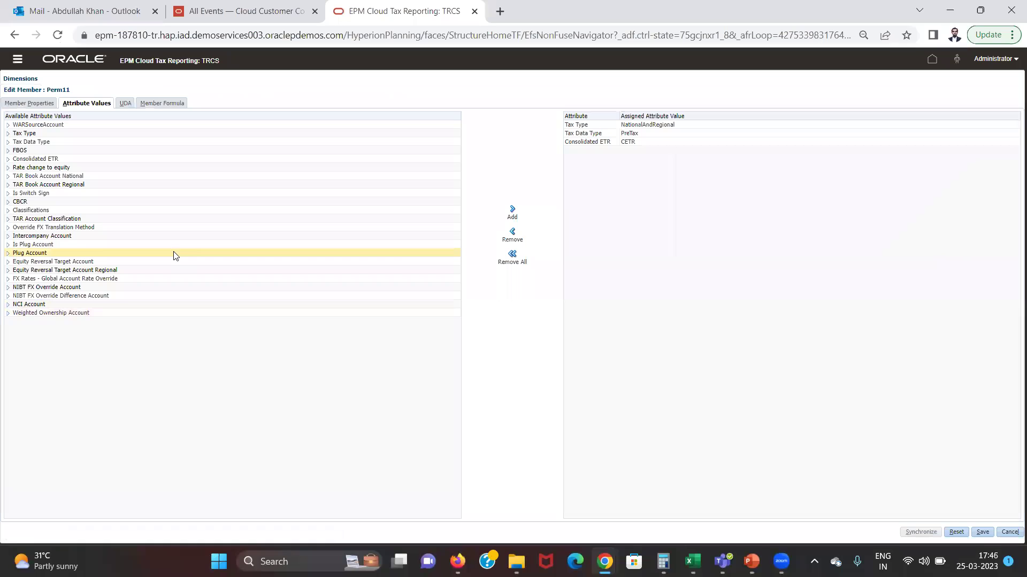
Assign EquityPermReversal as Perm11's Equity Reversal Target Account and save the member
left_click(8, 271)
left_click(8, 262)
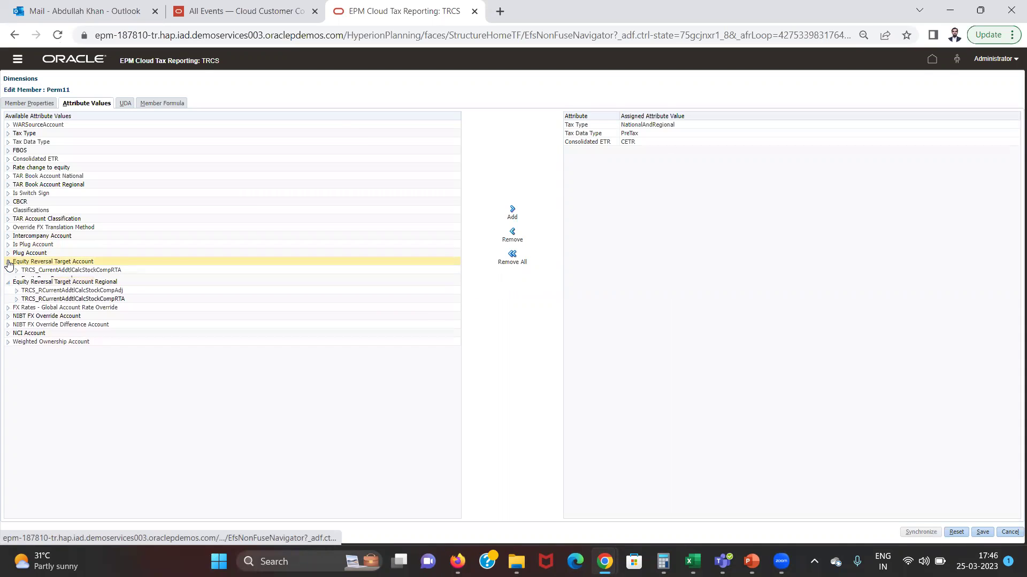
left_click(32, 279)
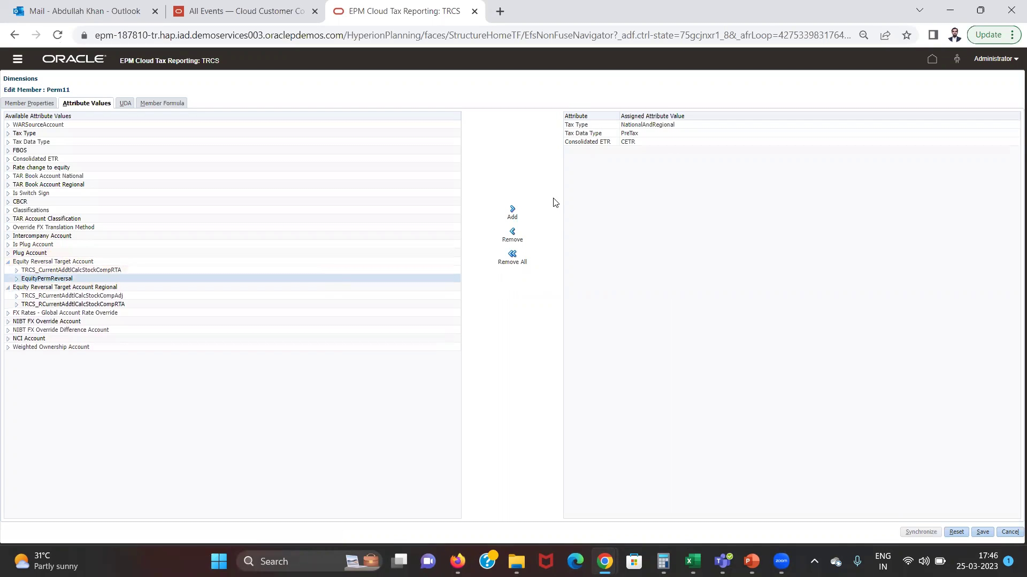
left_click(512, 211)
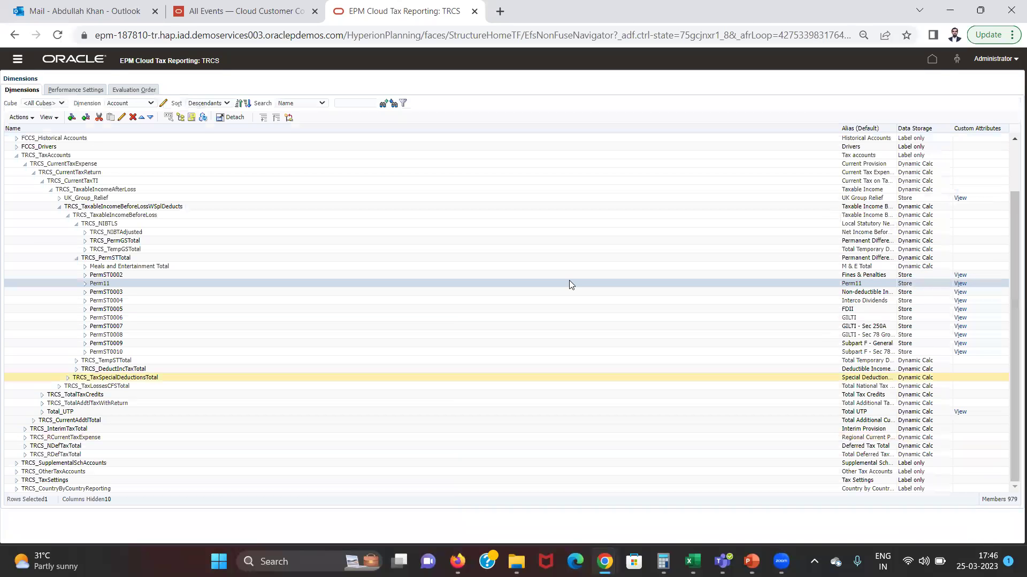
Refresh the database so the cubes pick up the metadata change, and close the refresh progress dialog
left_click(203, 118)
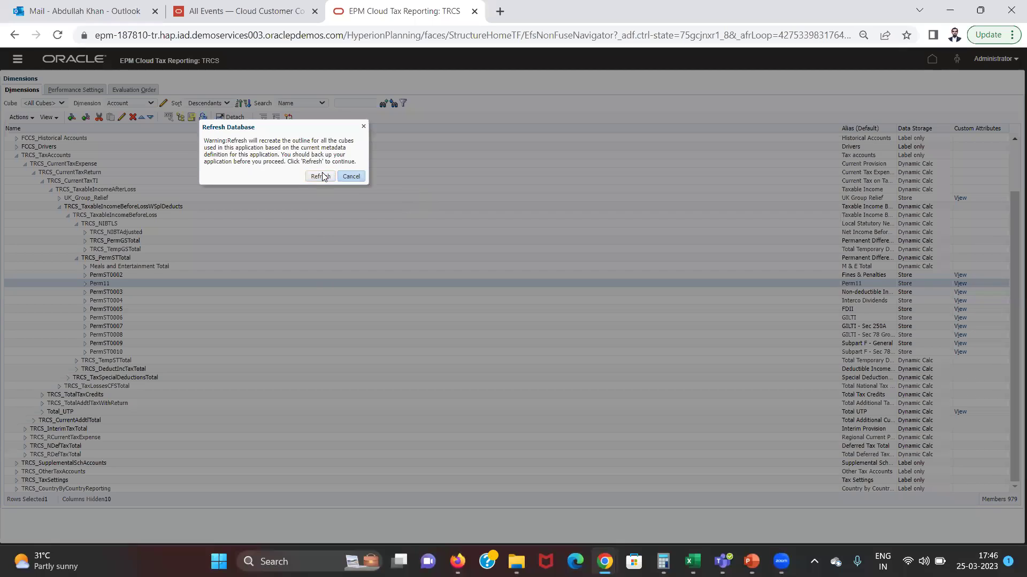
left_click(321, 176)
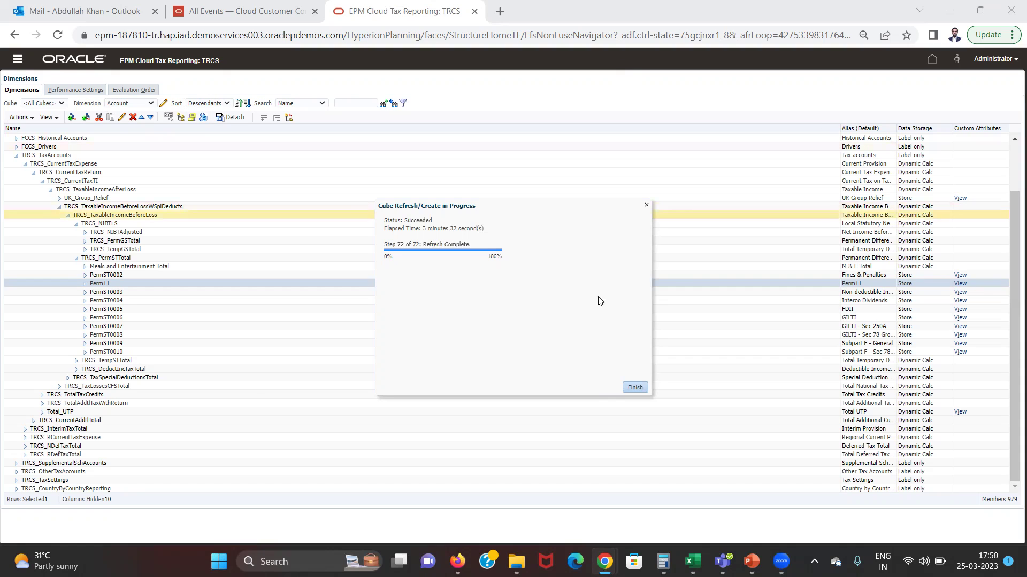
left_click(632, 387)
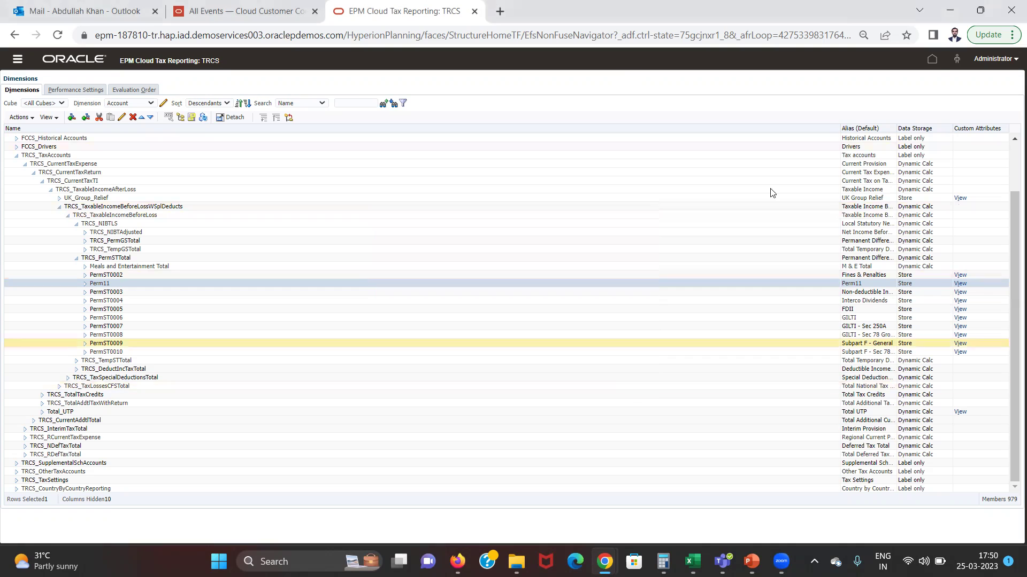
Try to run Force Consolidate from the national Current Provision form for entity LE101, scenario Actual, year FY20 and period P12
left_click(932, 62)
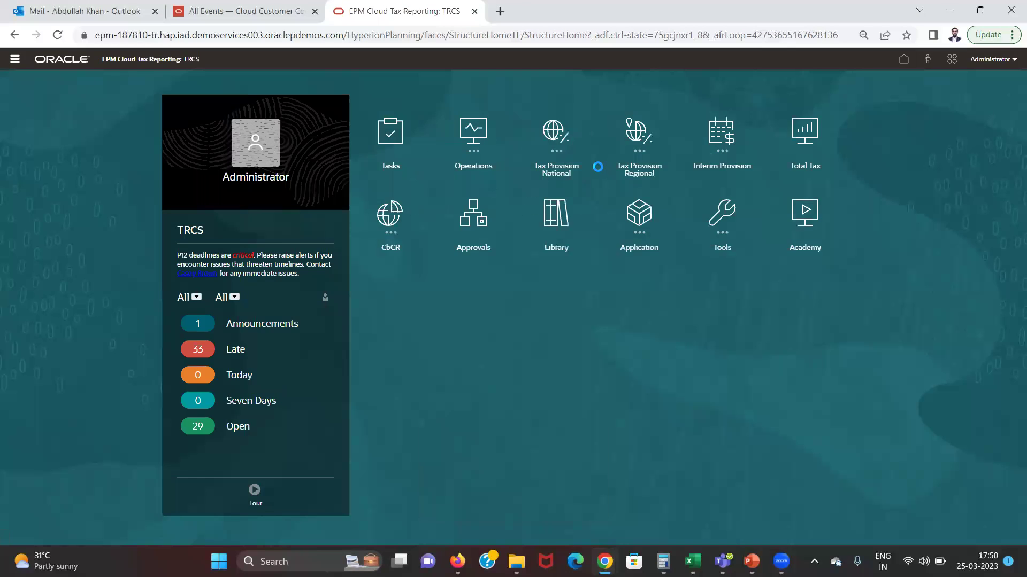
left_click(555, 133)
left_click(391, 208)
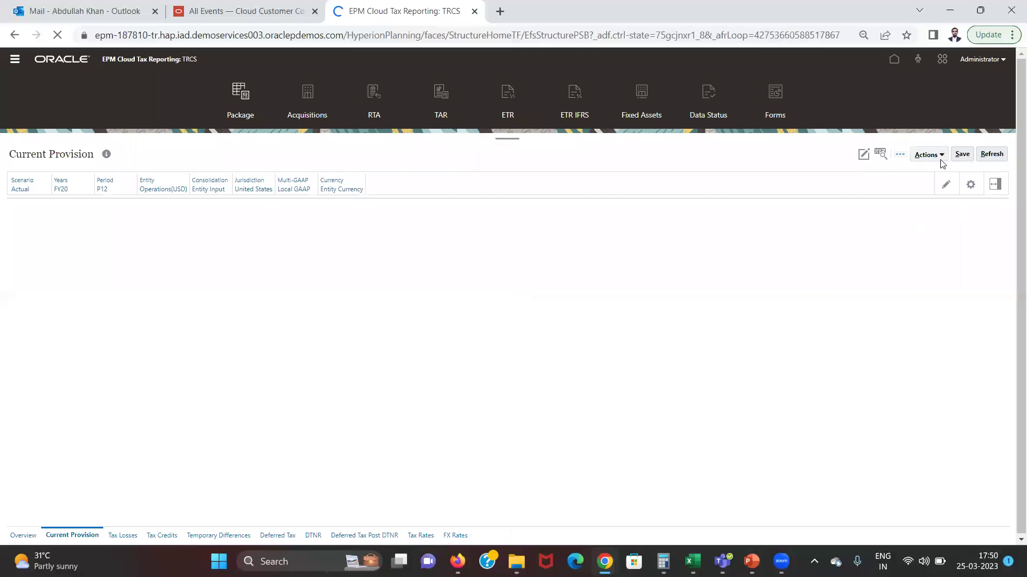
left_click(940, 160)
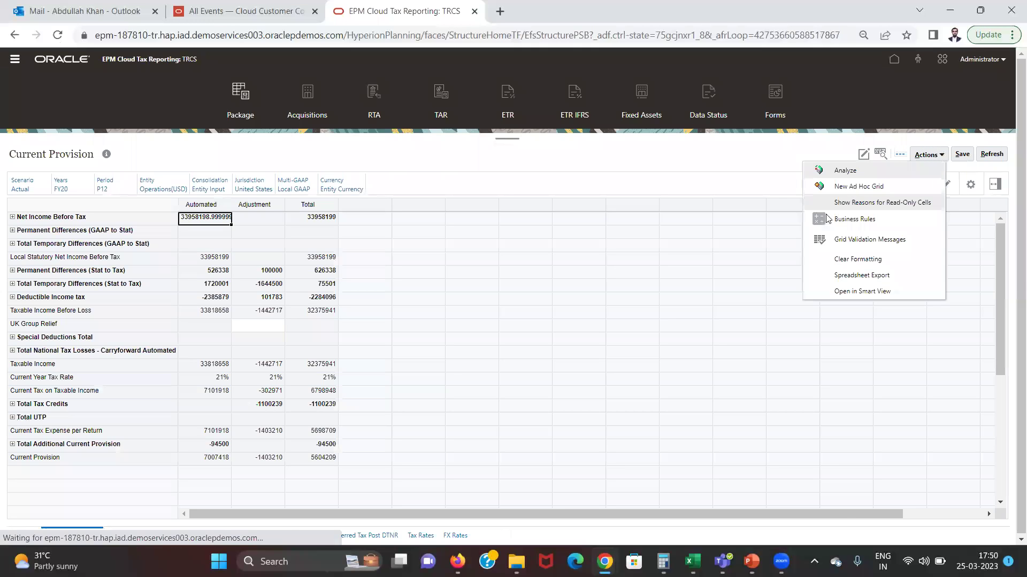
left_click(854, 219)
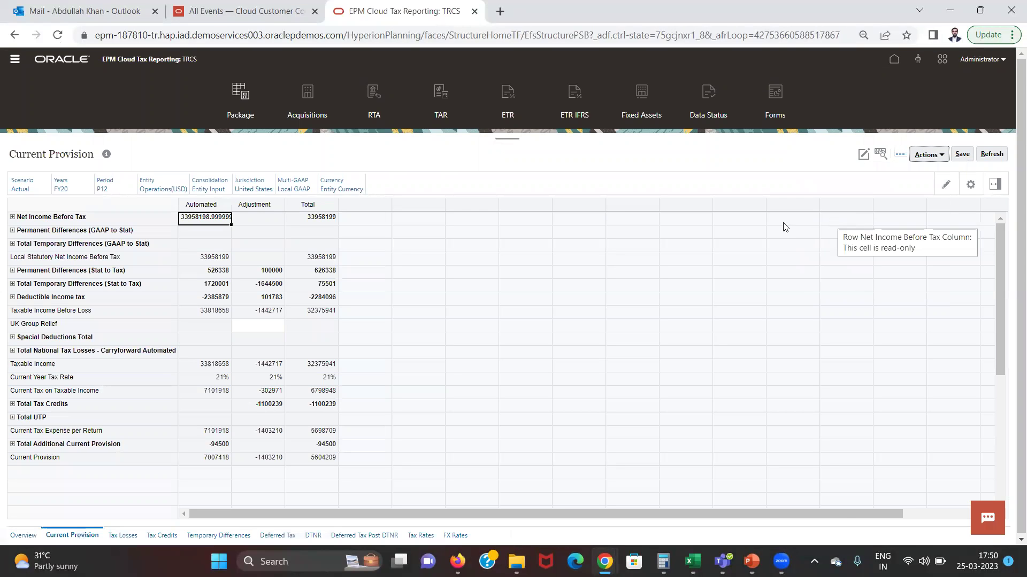
left_click(478, 267)
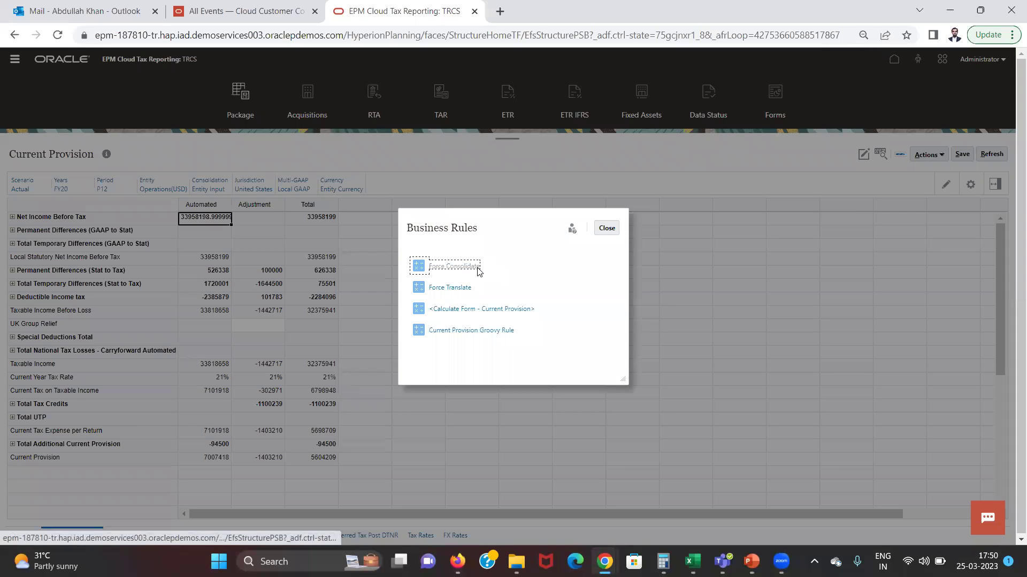
left_click(661, 226)
key("BackSpace")
type("0")
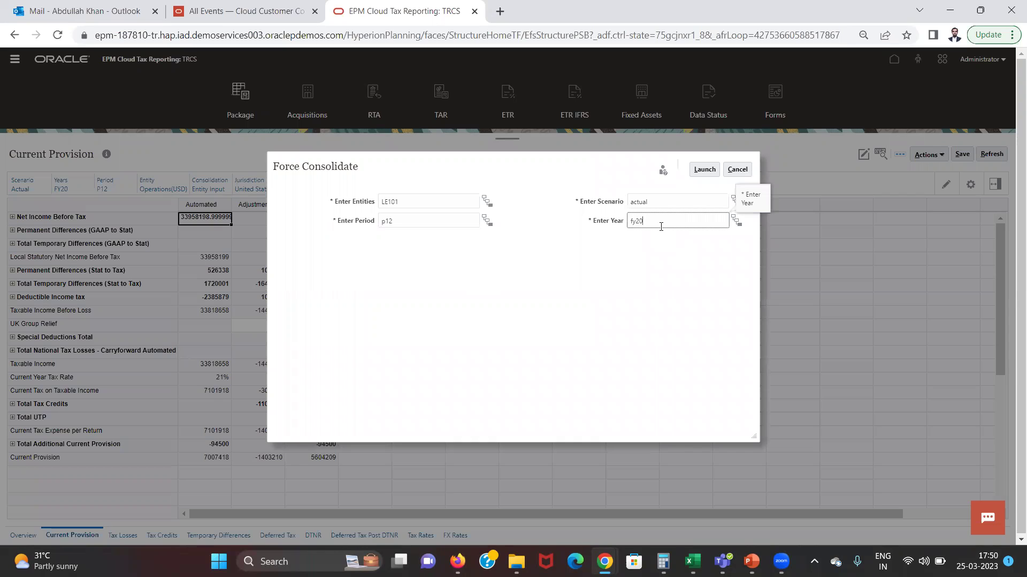
left_click(700, 171)
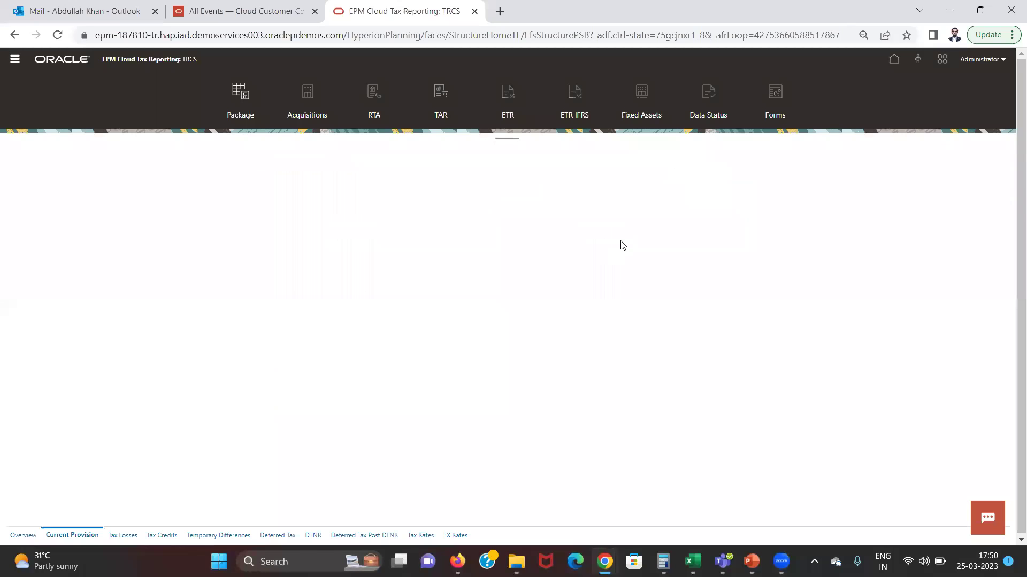
left_click(589, 196)
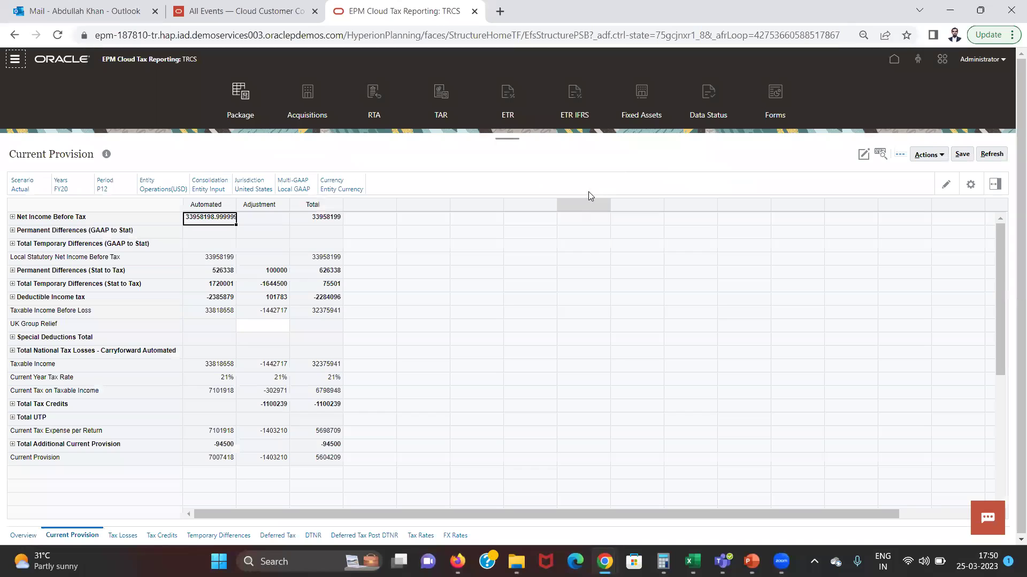
Examine the status details of the latest Force Consolidate job in the application's job list, and close the details
left_click(894, 59)
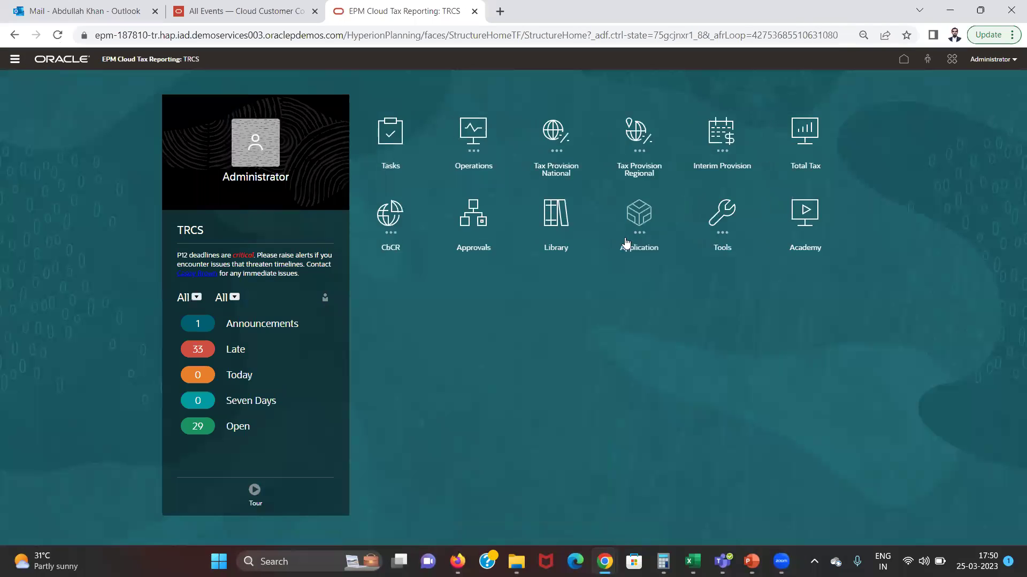
left_click(630, 241)
left_click(535, 345)
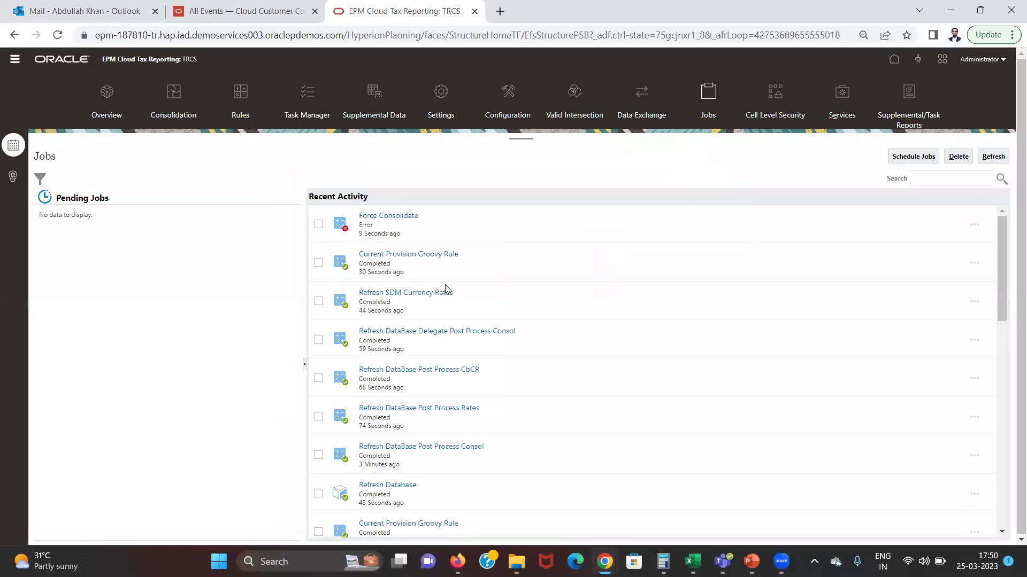
left_click(398, 217)
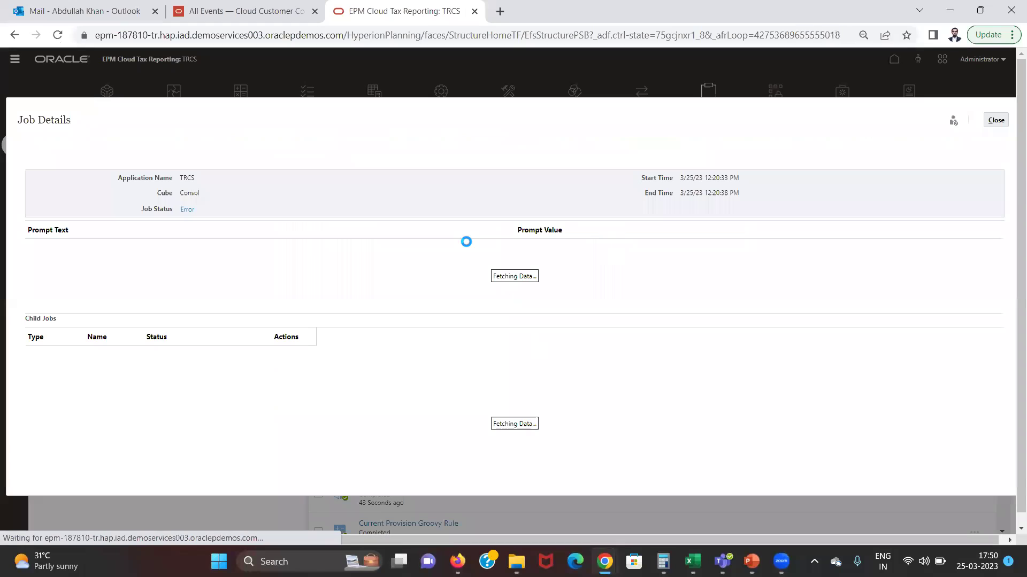
left_click(188, 209)
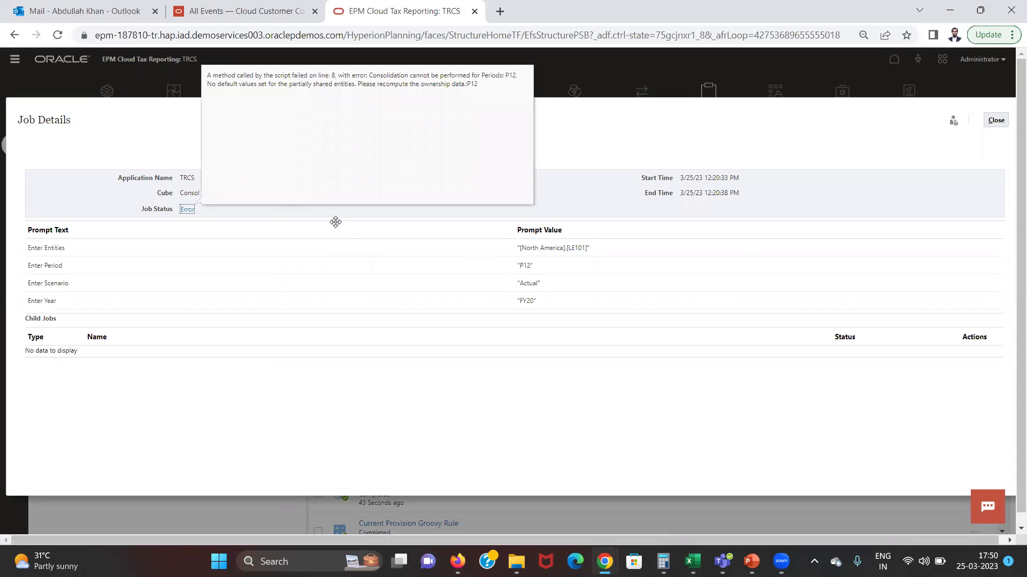
left_click(995, 122)
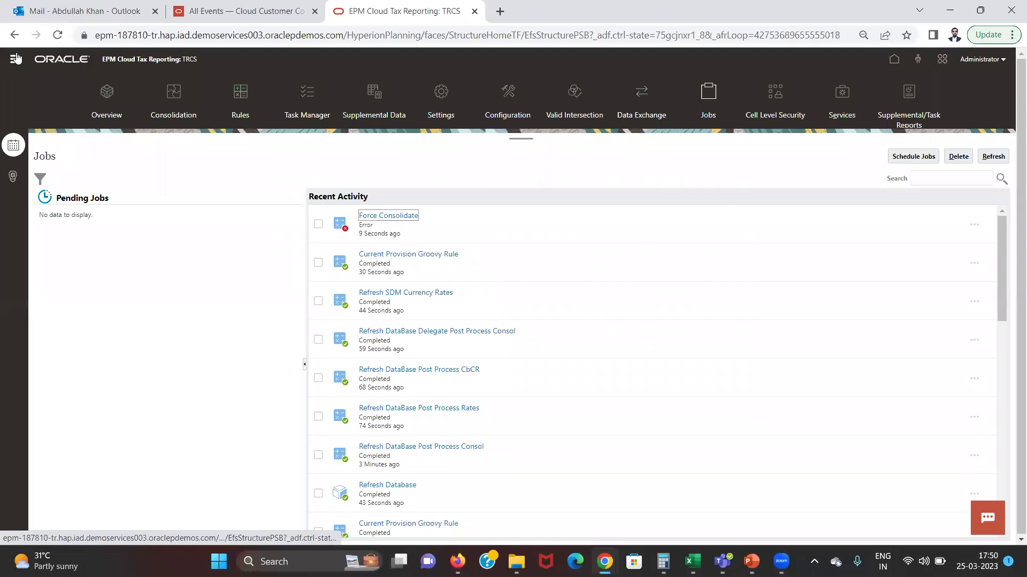
Recompute the consolidation ownership data for scenario Actual, year FY20, starting from period P12
left_click(16, 58)
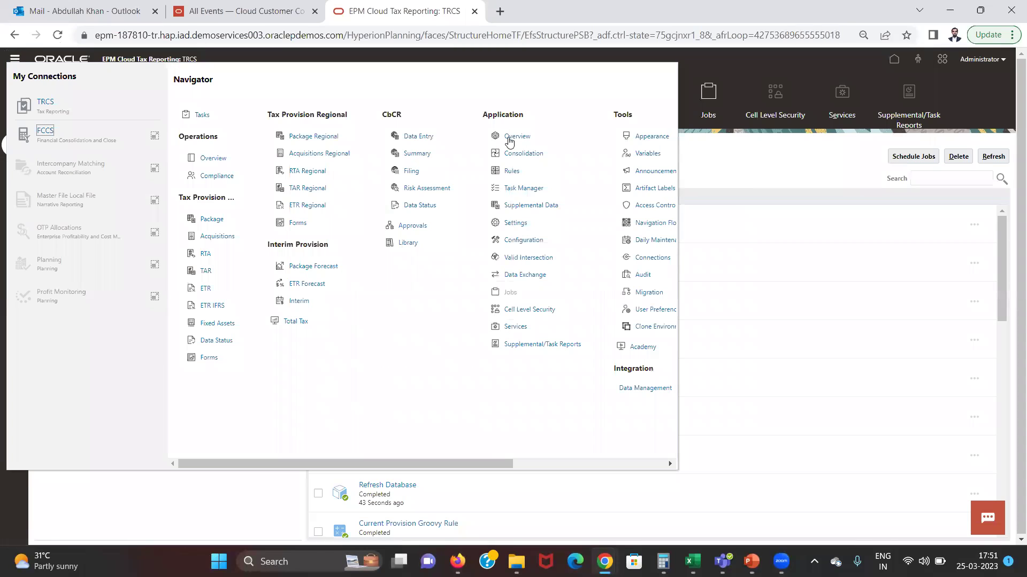
left_click(522, 152)
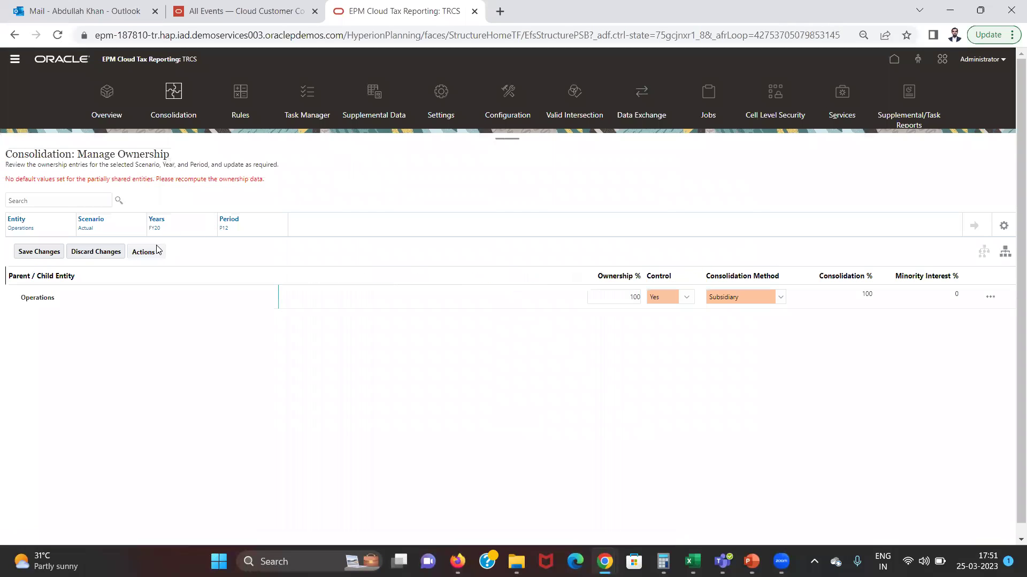
left_click(145, 252)
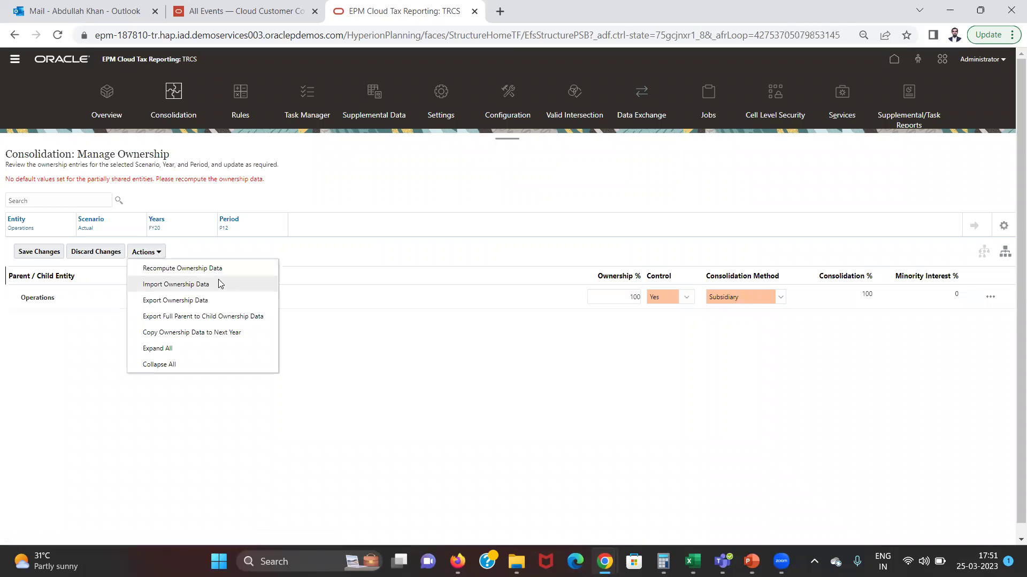
left_click(217, 267)
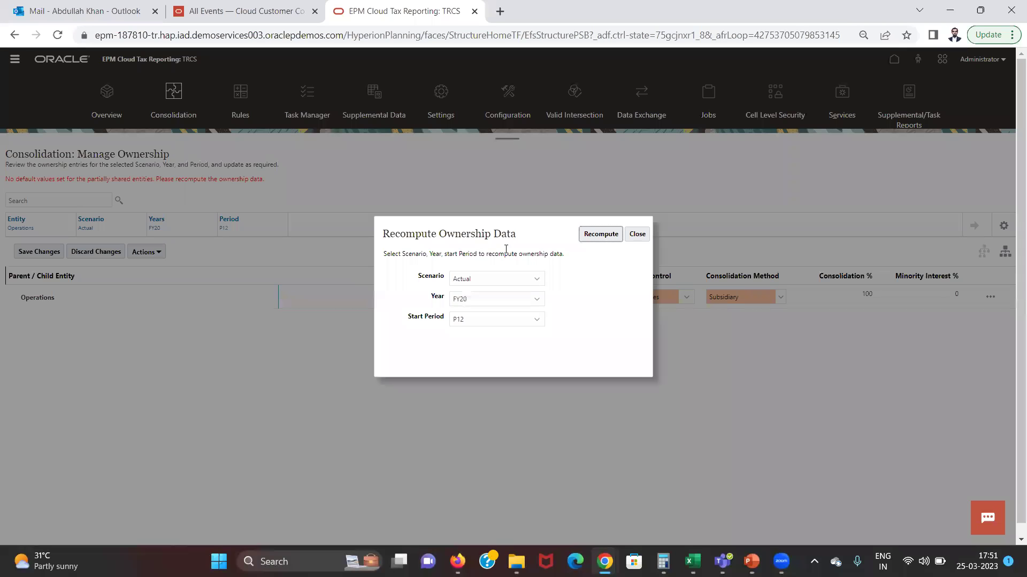
left_click(586, 234)
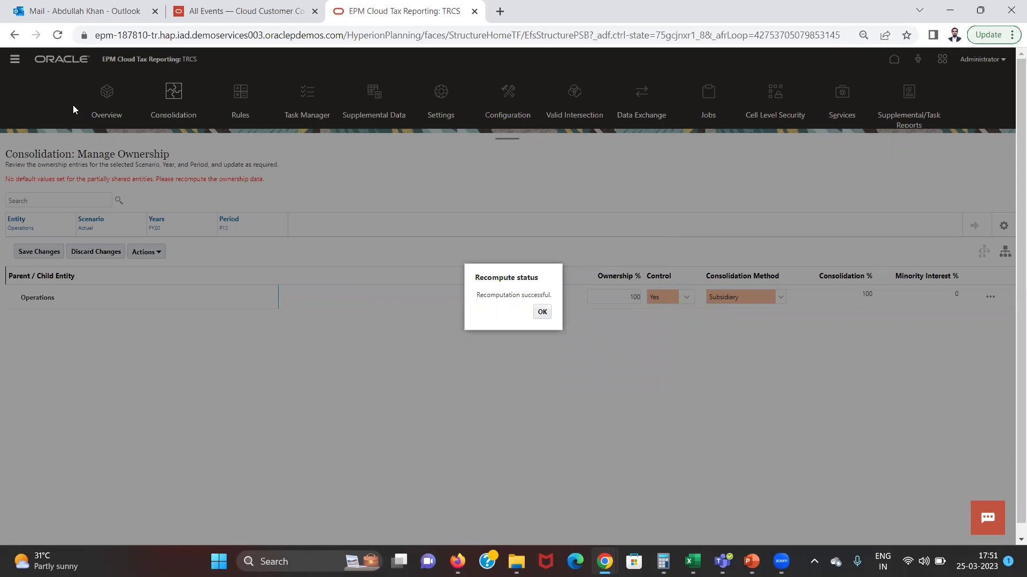
left_click(541, 312)
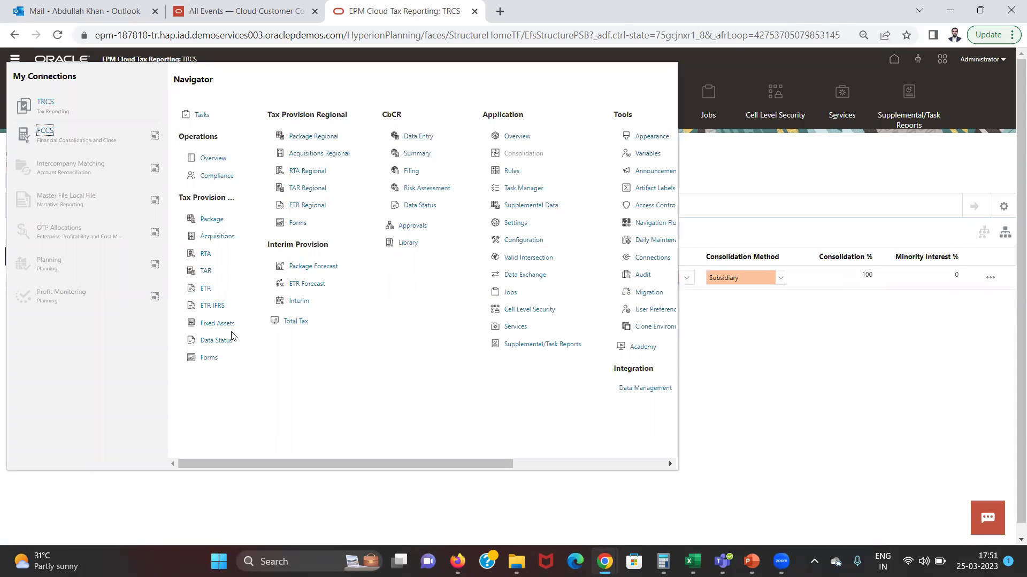
Return to the national package's Current Provision form and rerun Force Consolidate for LE101, Actual, FY20, P12
left_click(213, 220)
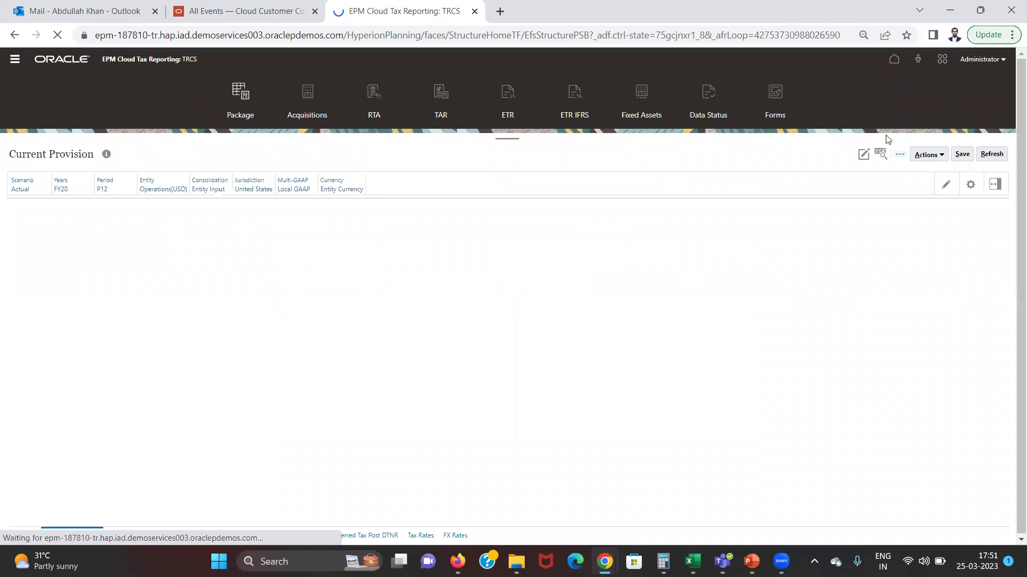
left_click(933, 156)
left_click(877, 219)
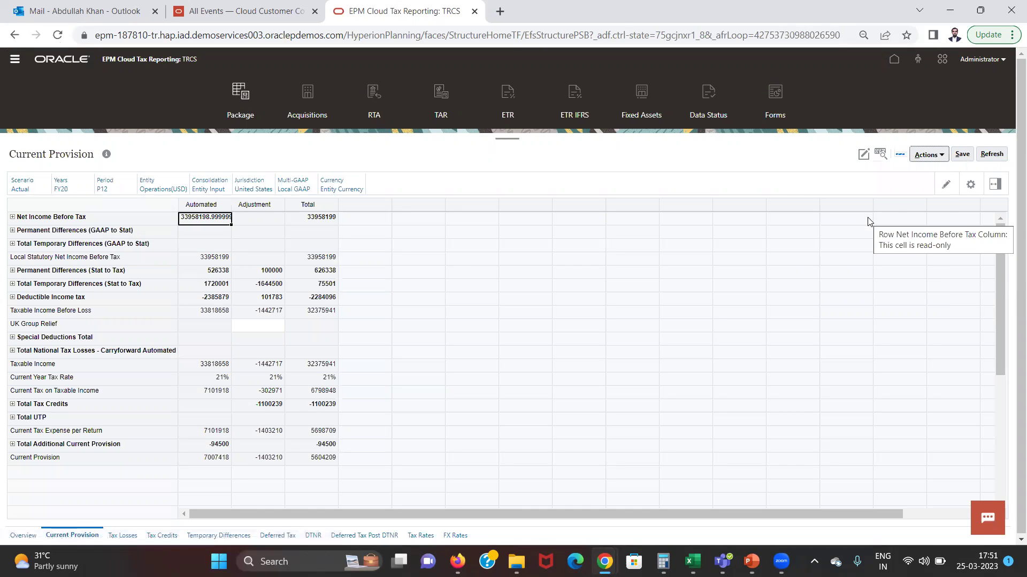
left_click(463, 267)
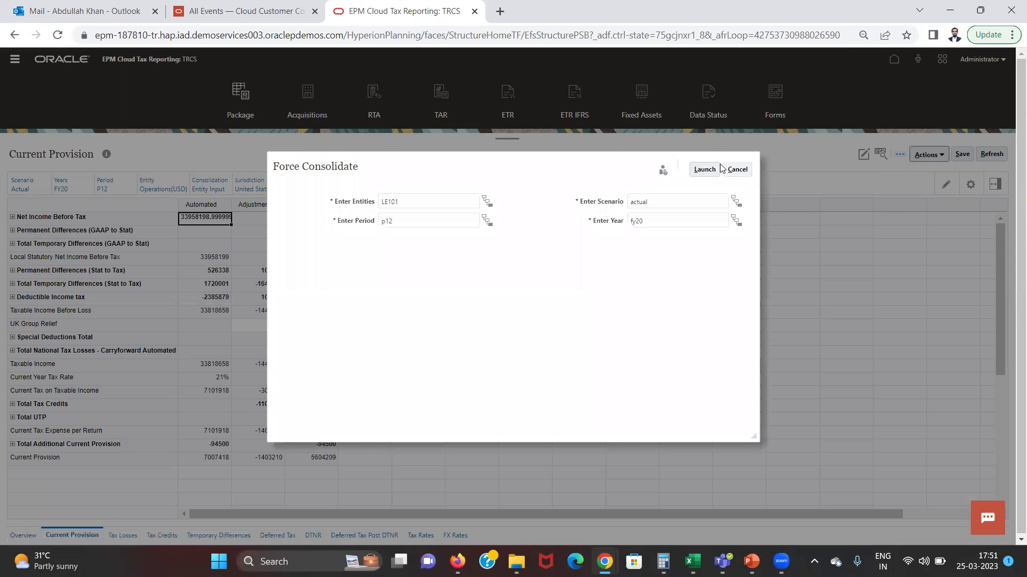
left_click(709, 167)
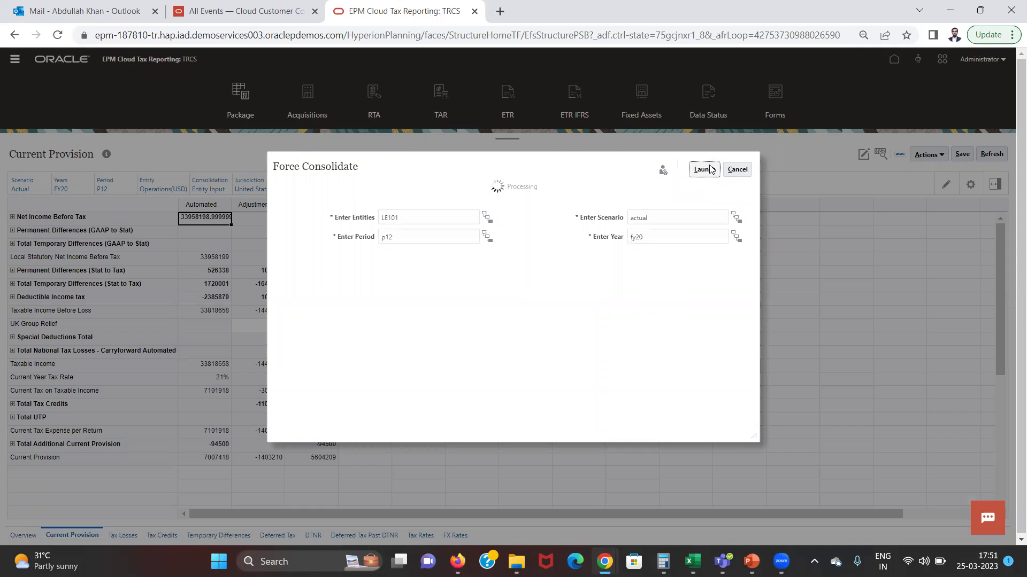
left_click(788, 196)
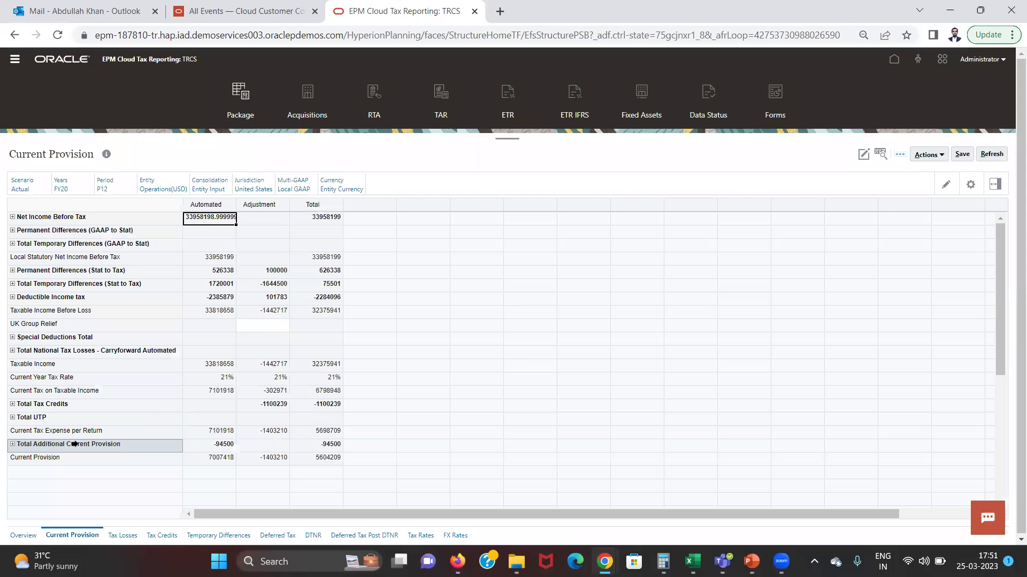
Expand Total Additional Current Provision through its calculated part to the Equity Reversals for National accounts, and refresh the form
left_click(13, 445)
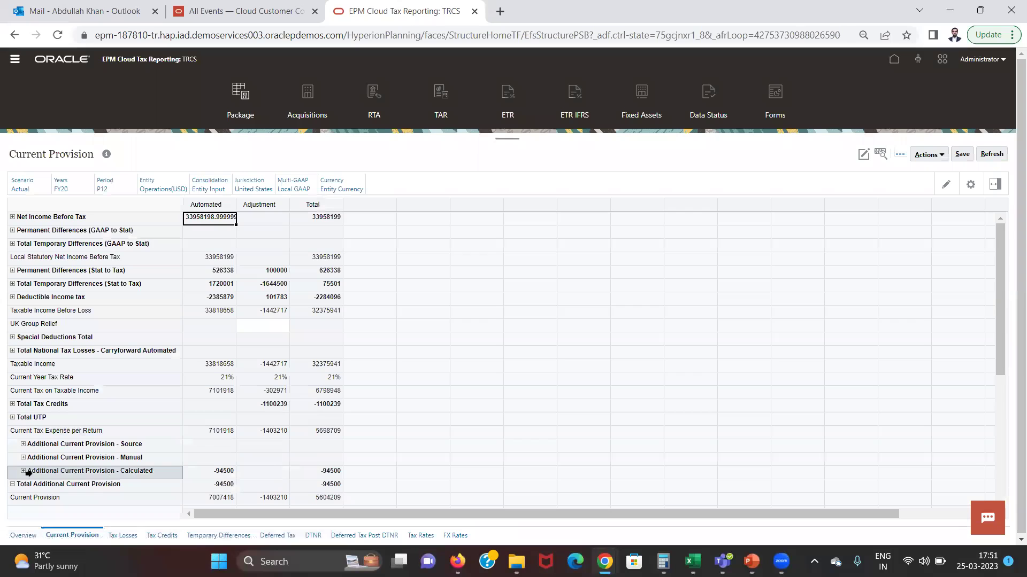
left_click(24, 471)
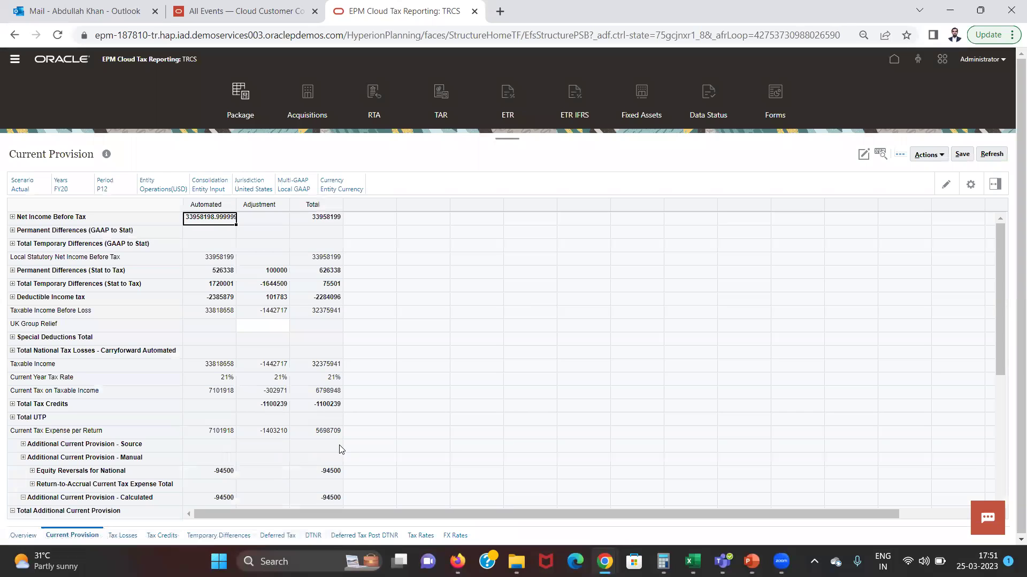
left_click(32, 471)
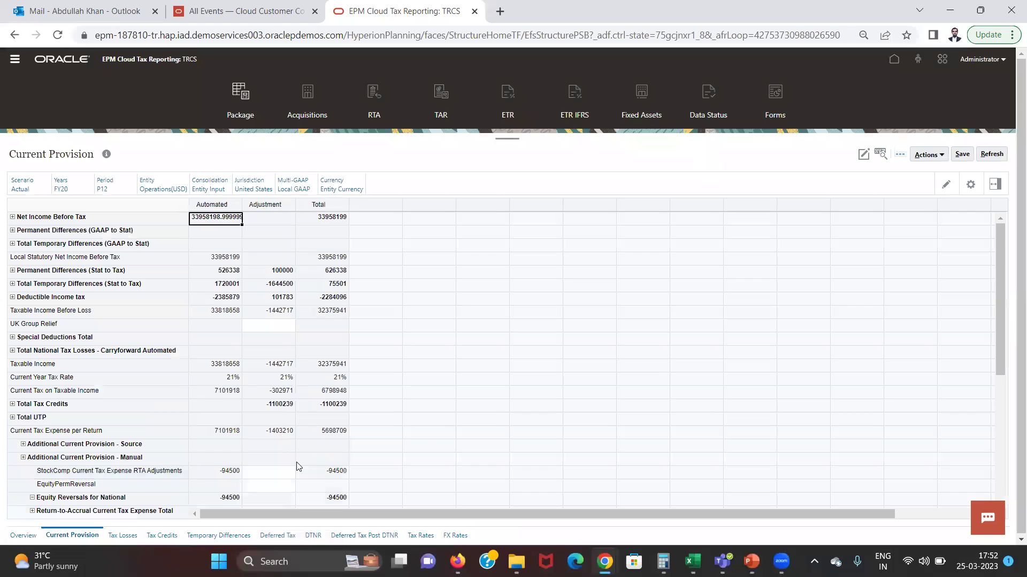
left_click(422, 437)
left_click(986, 155)
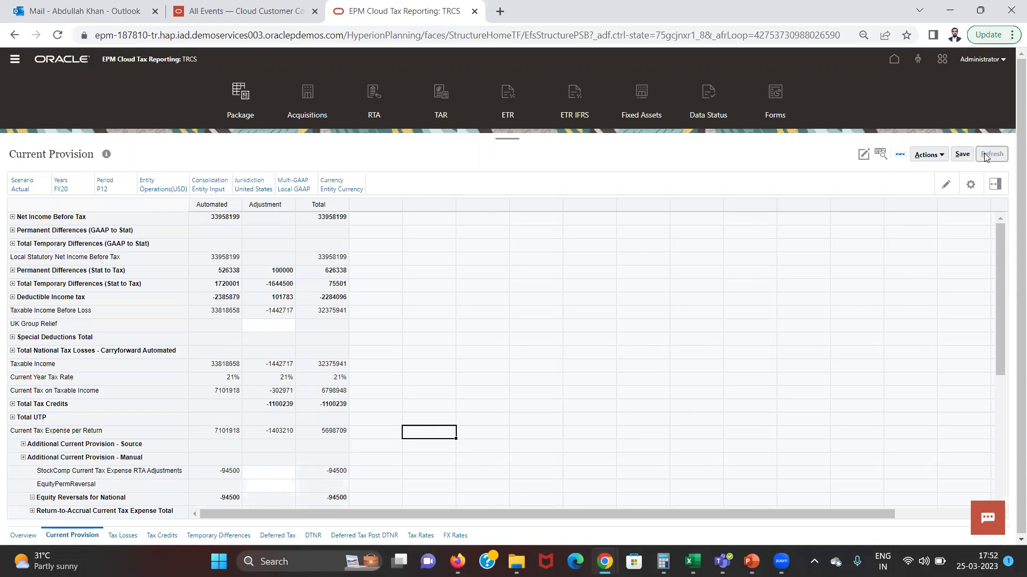